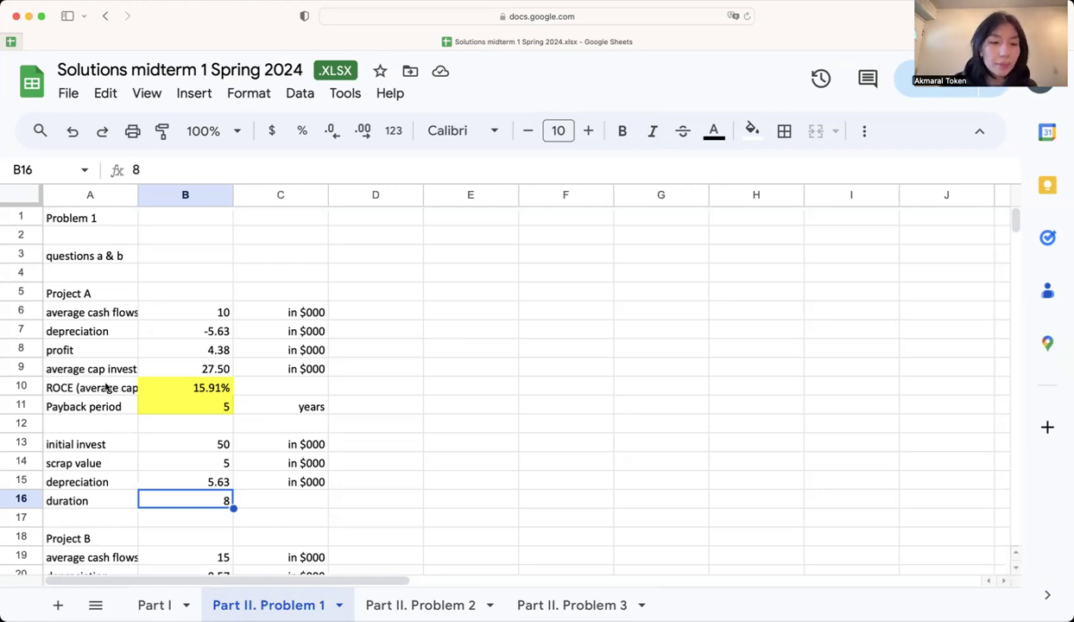
Inspect the payback period and ROCE formulas of Project A in B11 and B10.
click(181, 399)
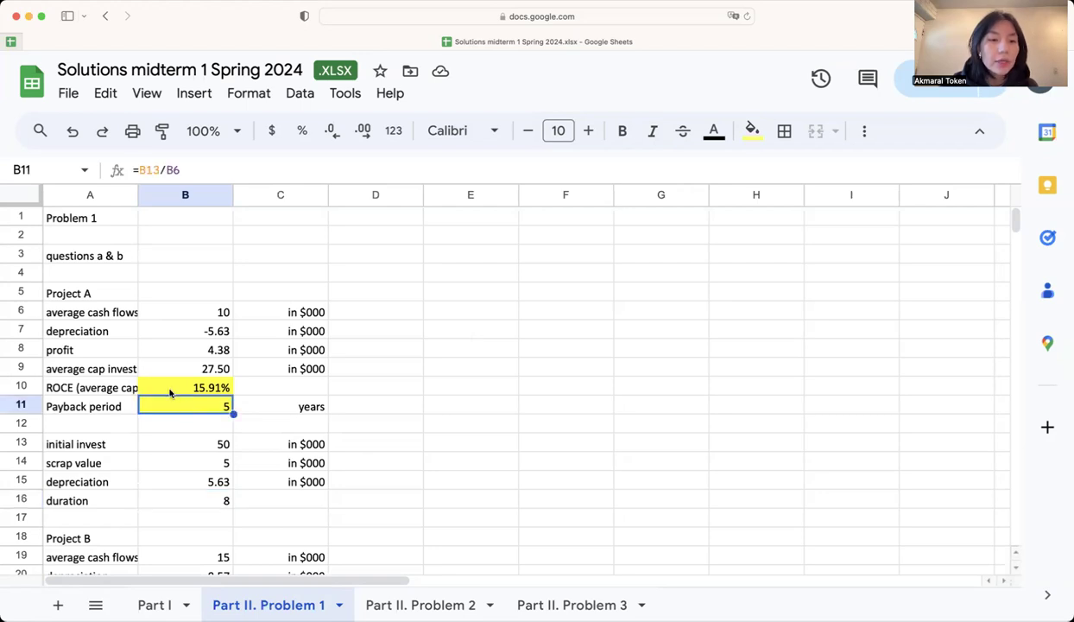
click(169, 391)
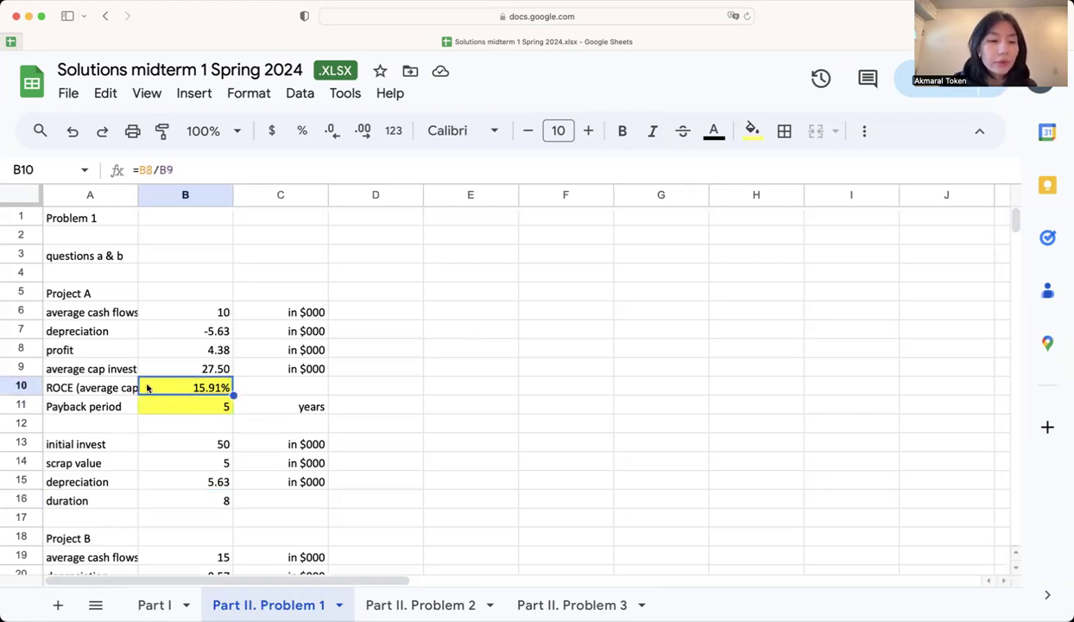
click(117, 385)
click(177, 388)
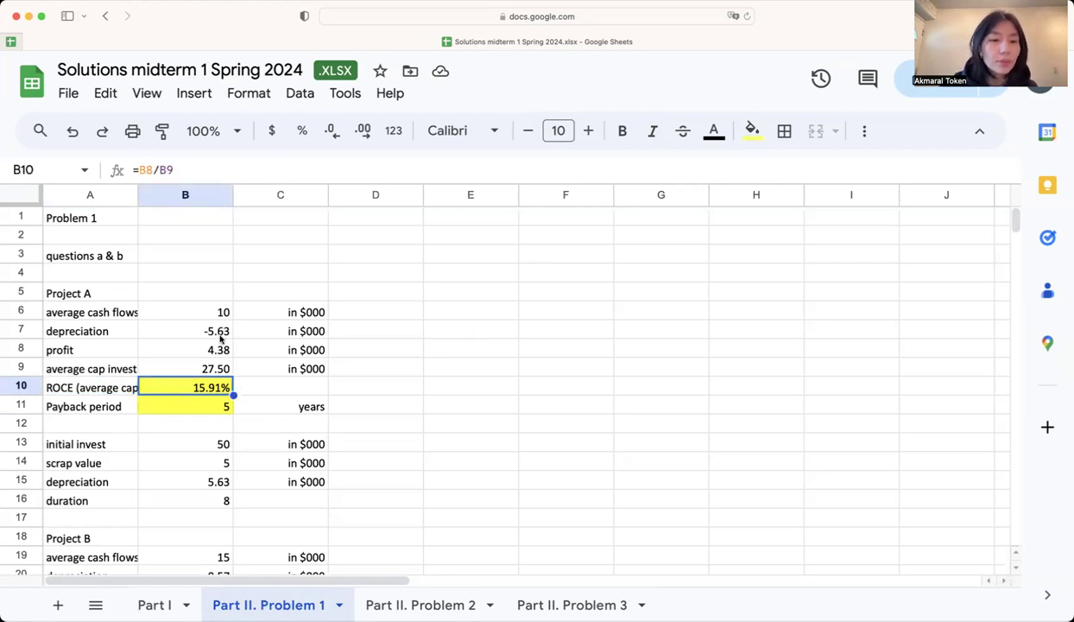
Review Project A's average cash flows, depreciation and profit cells in B6 through B8.
click(206, 311)
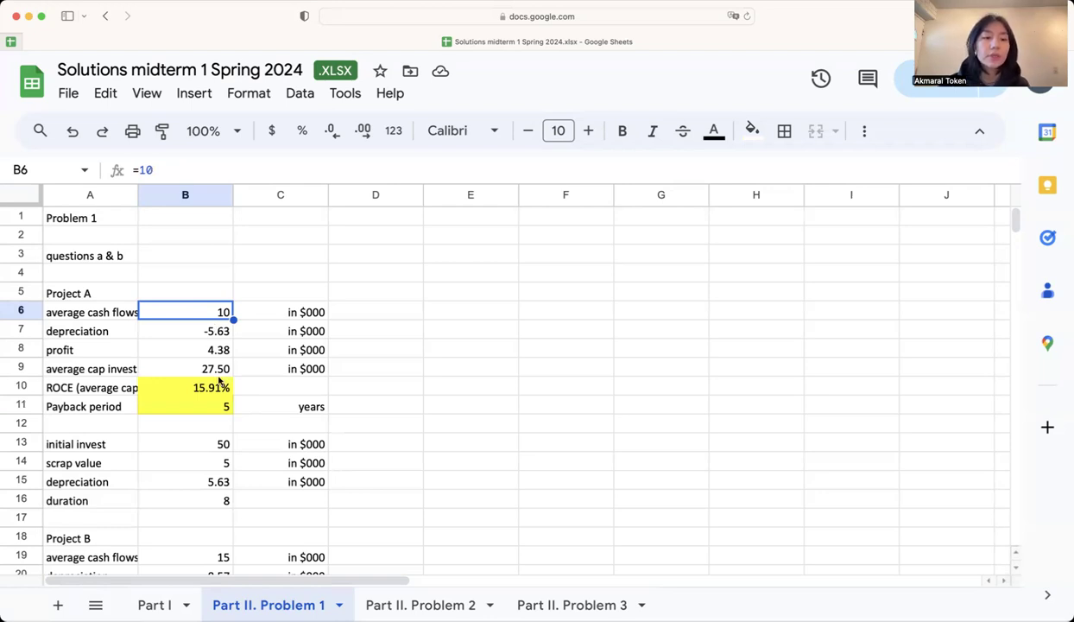
click(216, 335)
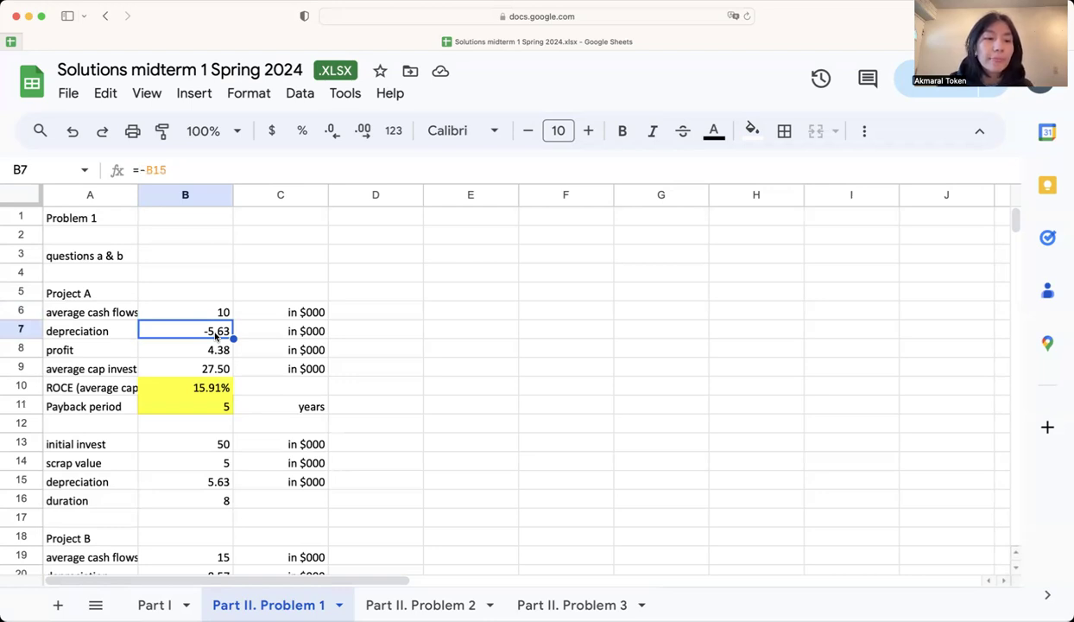
click(217, 354)
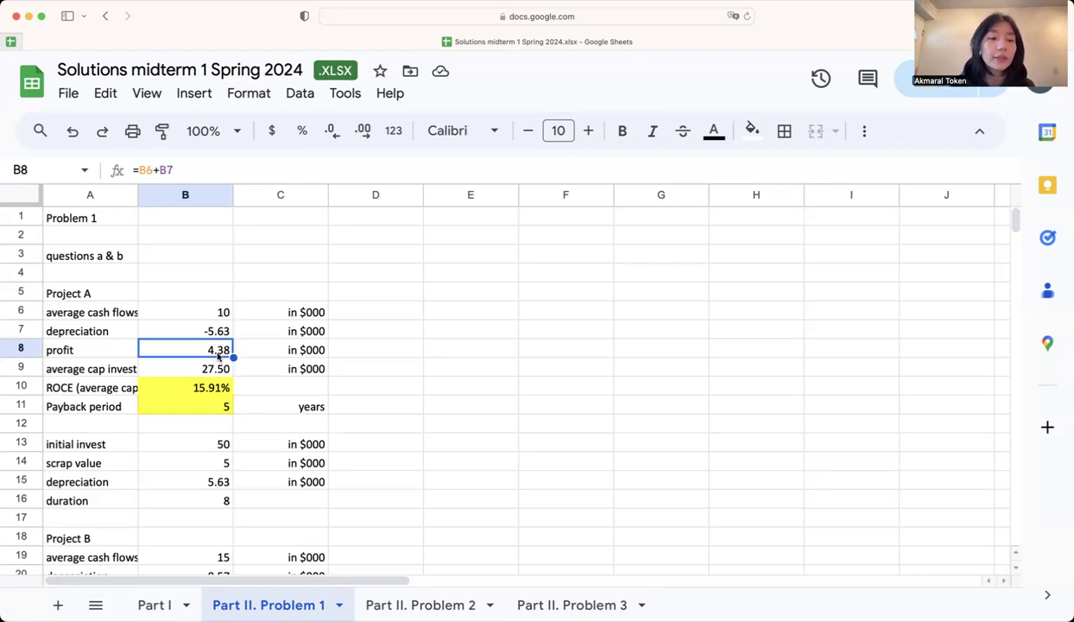
Examine Project A's initial investment and scrap value, and the cells referenced by its depreciation formula in B15.
click(218, 443)
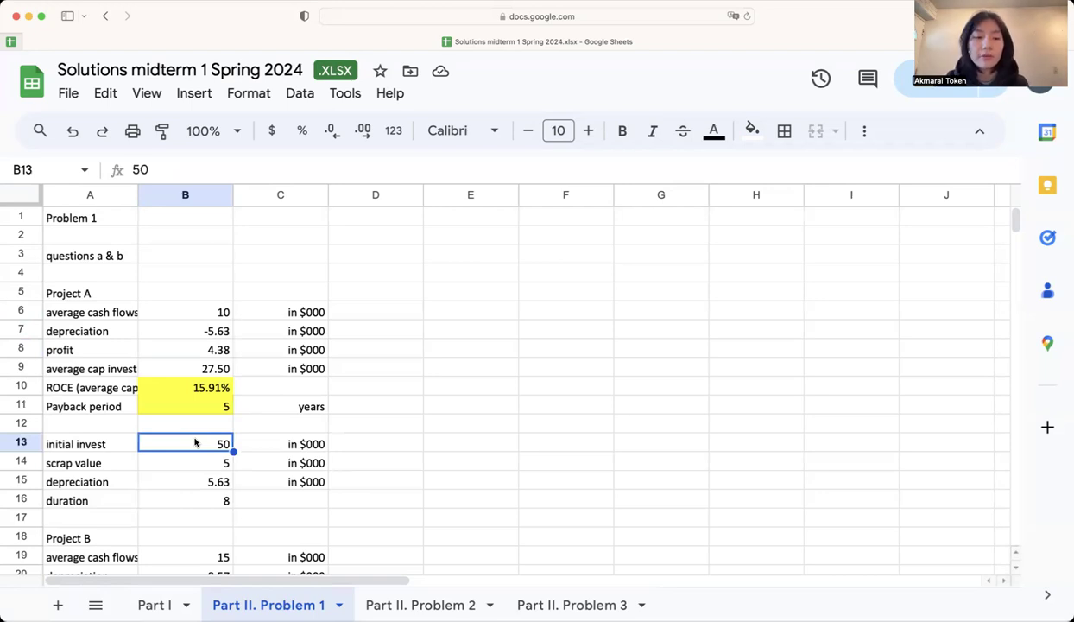
click(215, 463)
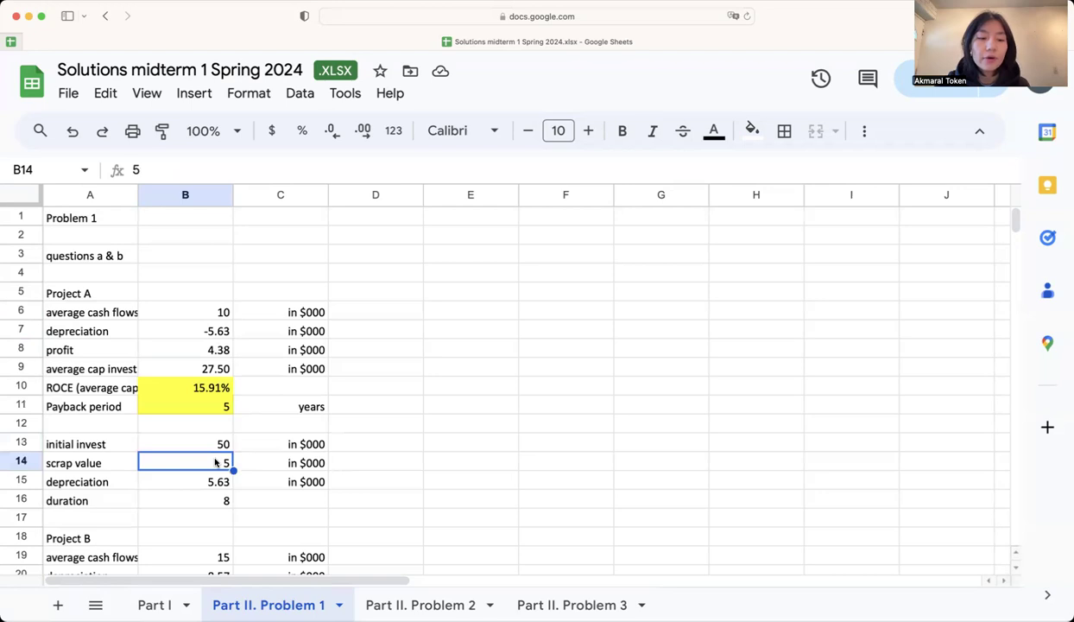
click(221, 484)
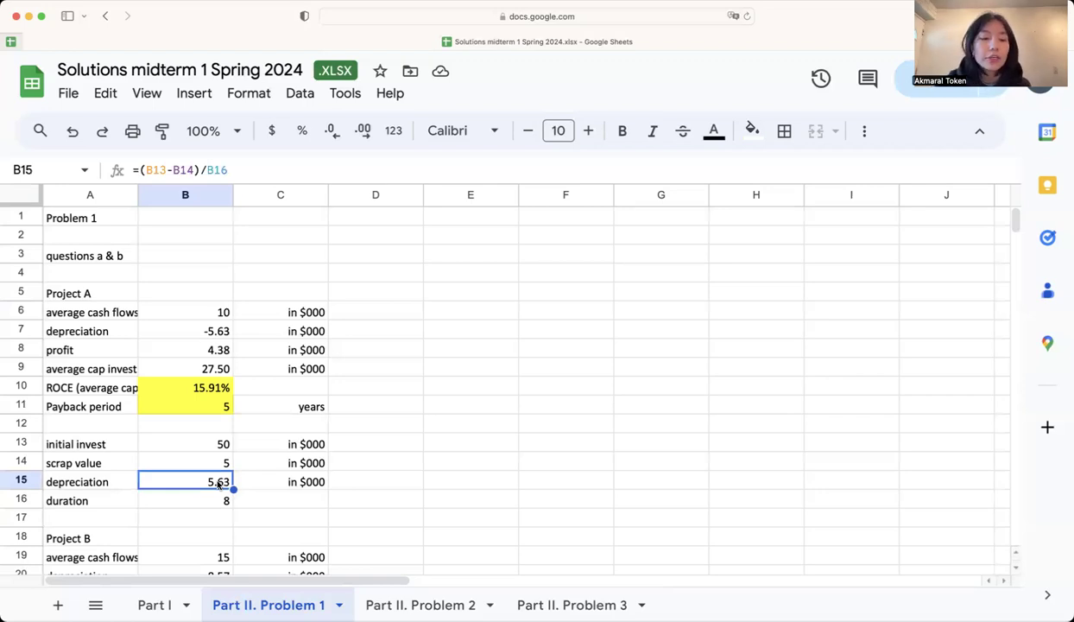
double_click(219, 483)
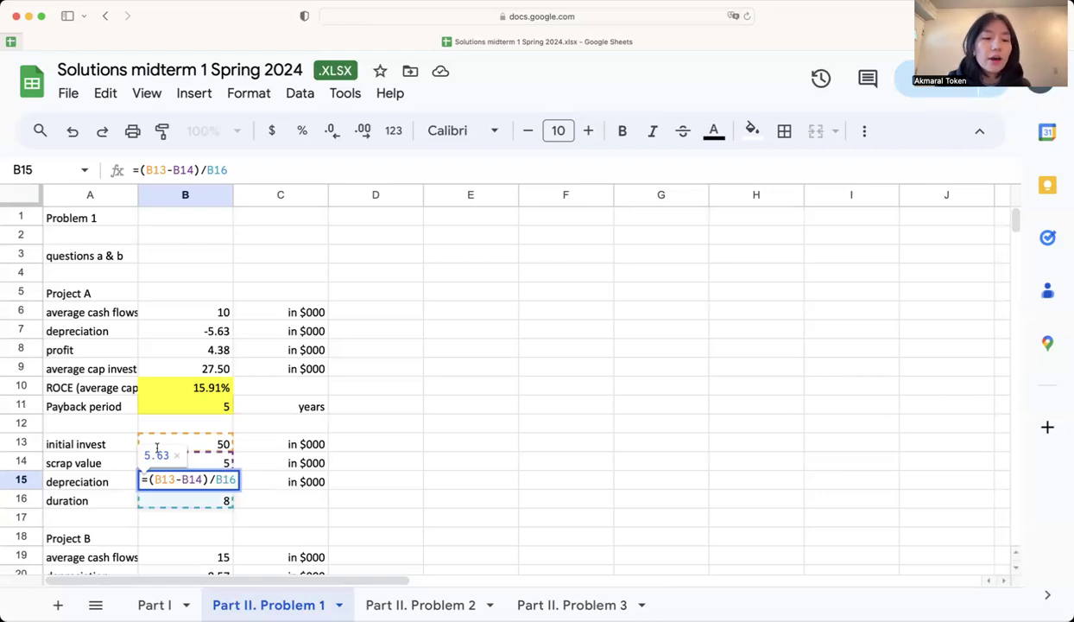
key(Return)
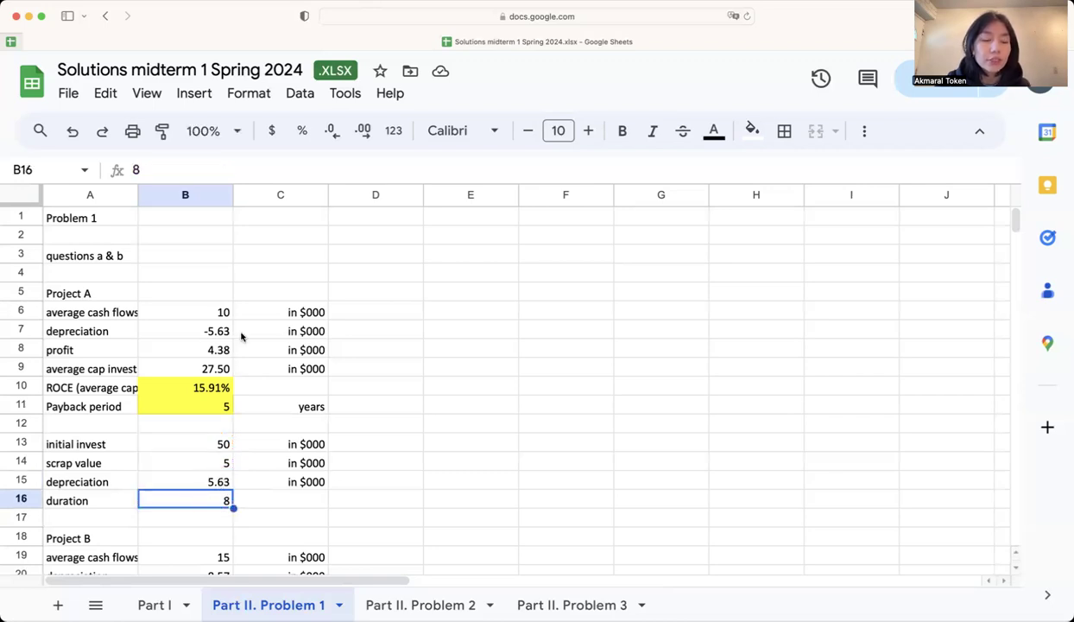
Examine the cell references in Project A's profit and average capital invested formulas, leaving both formulas as they are.
click(218, 348)
double_click(210, 351)
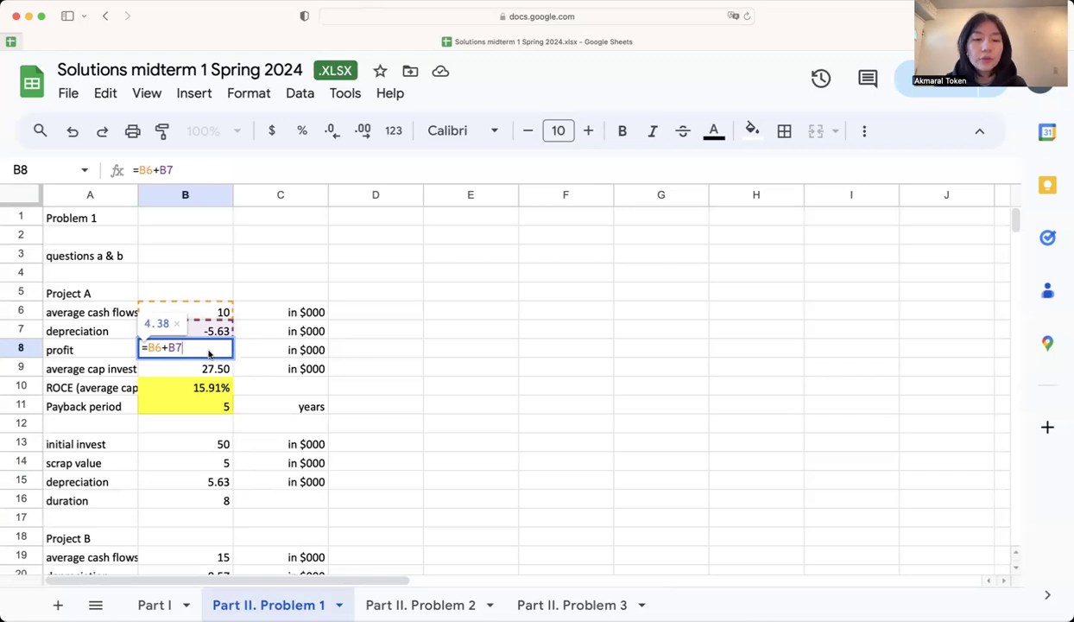
key(Return)
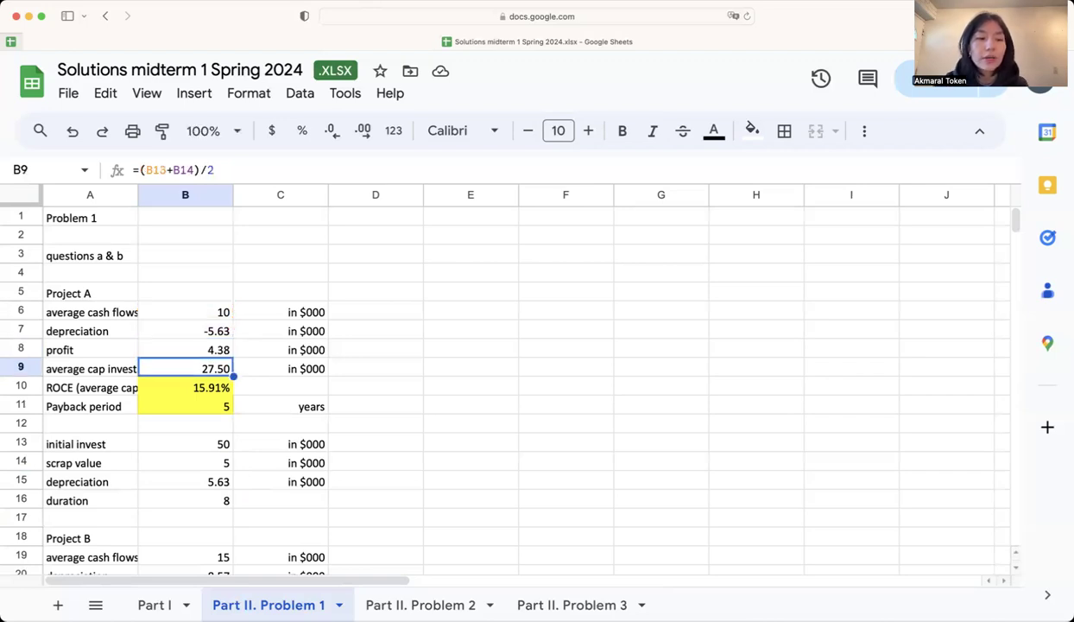
double_click(214, 368)
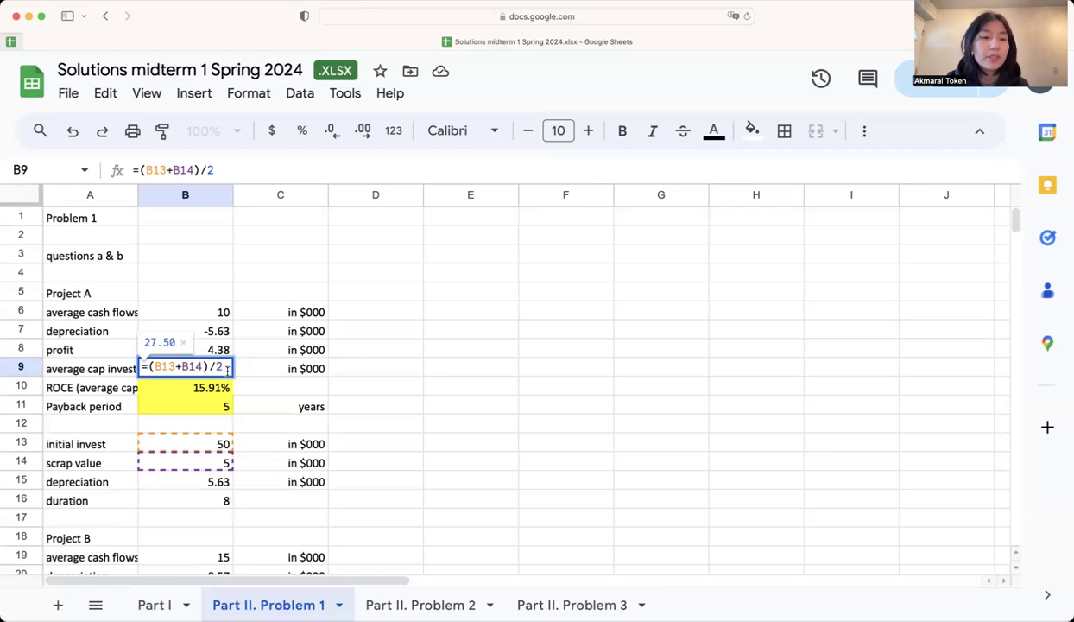
key(Return)
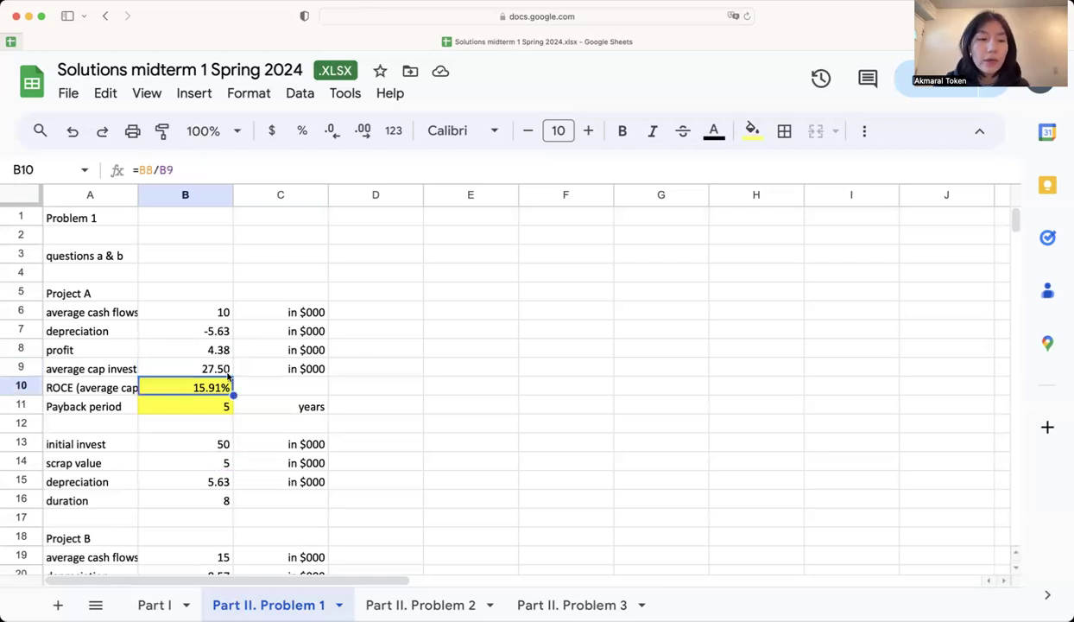
Examine which cells Project A's ROCE and payback period formulas in B10 and B11 reference.
double_click(199, 389)
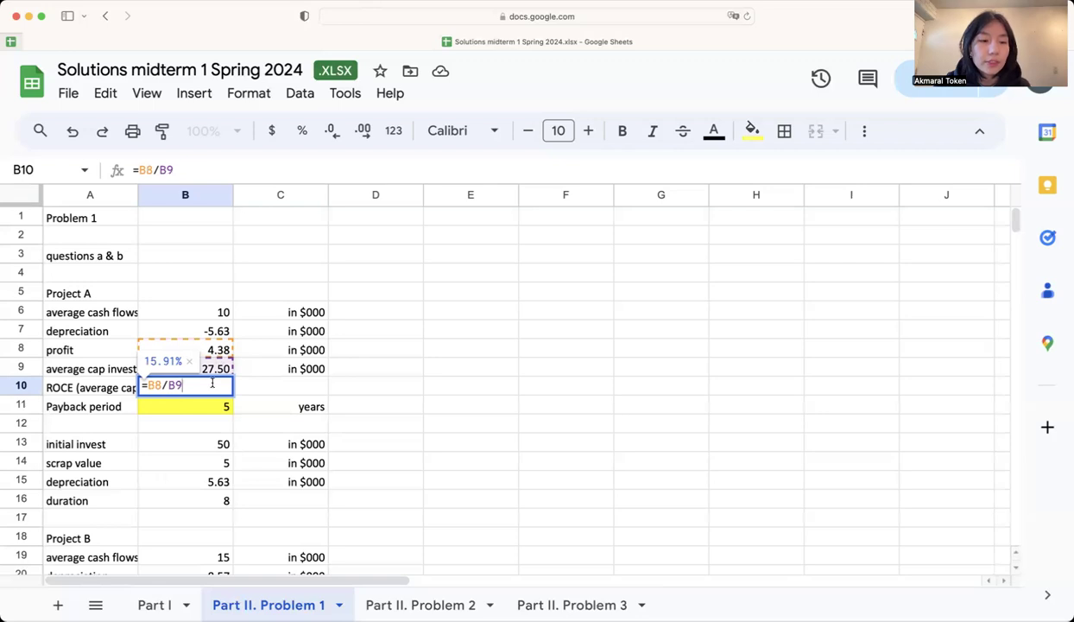
key(Return)
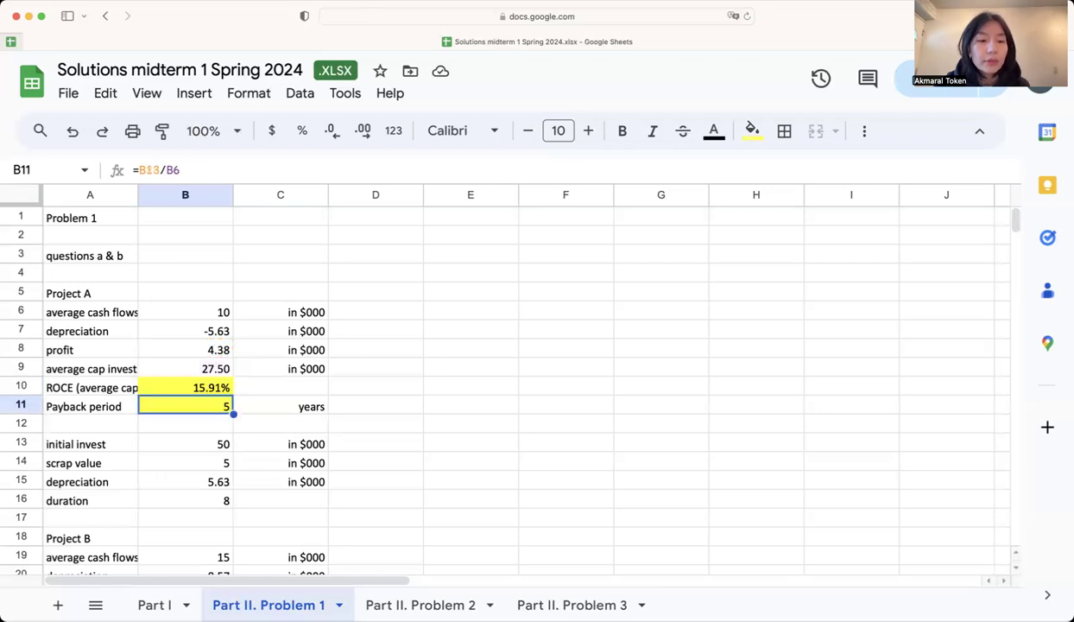
double_click(219, 408)
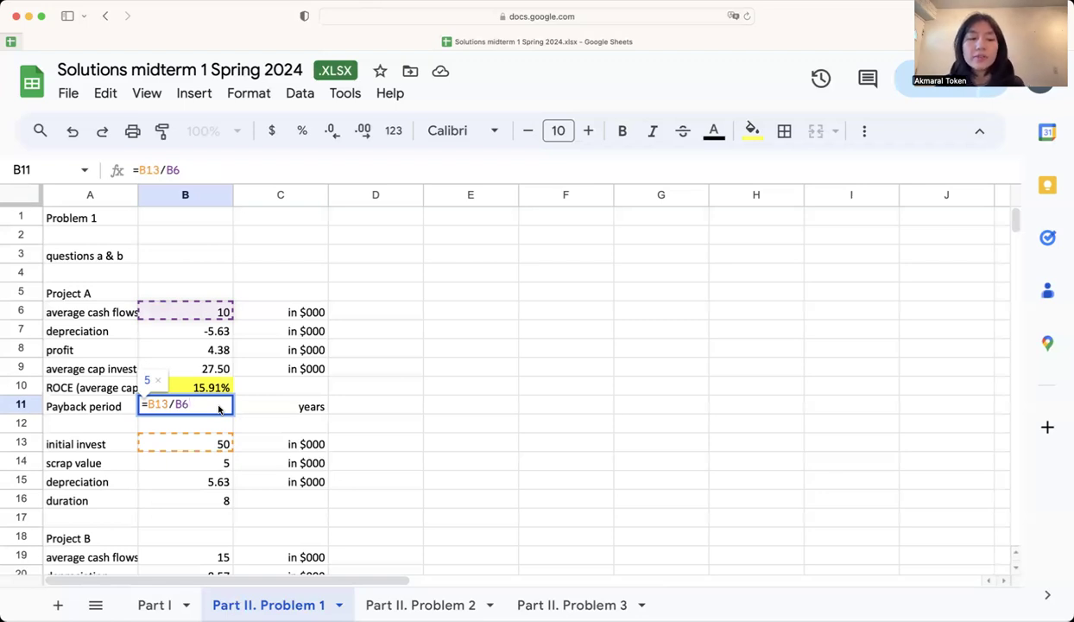
key(Return)
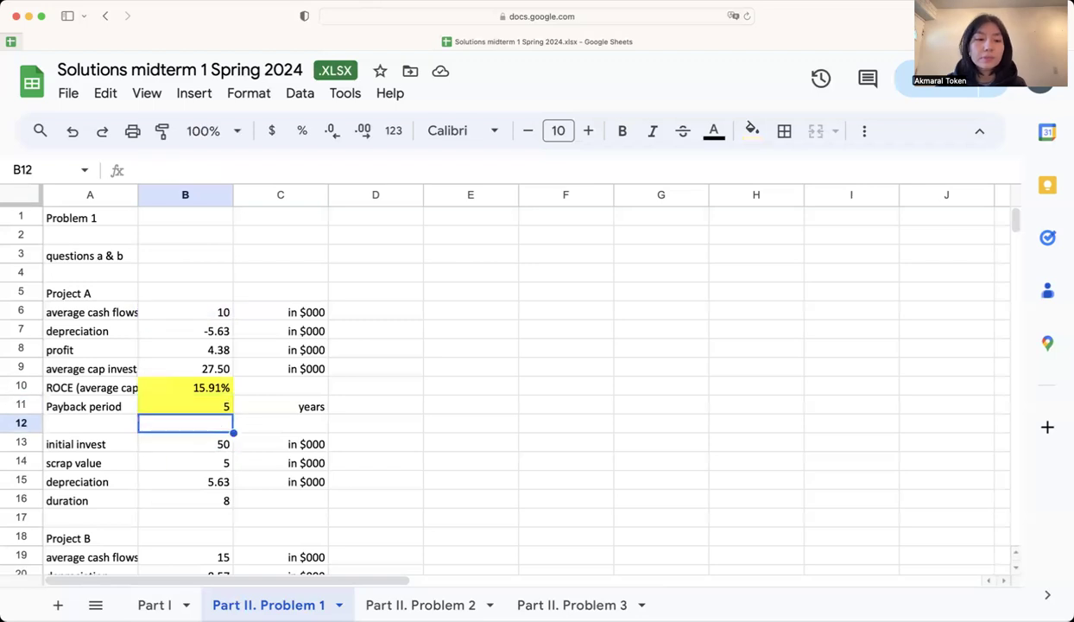
Review Project B's depreciation, profit and average capital invested formulas in B20 through B22.
scroll(290, 446, down, 3)
scroll(290, 448, down, 5)
scroll(290, 448, up, 1)
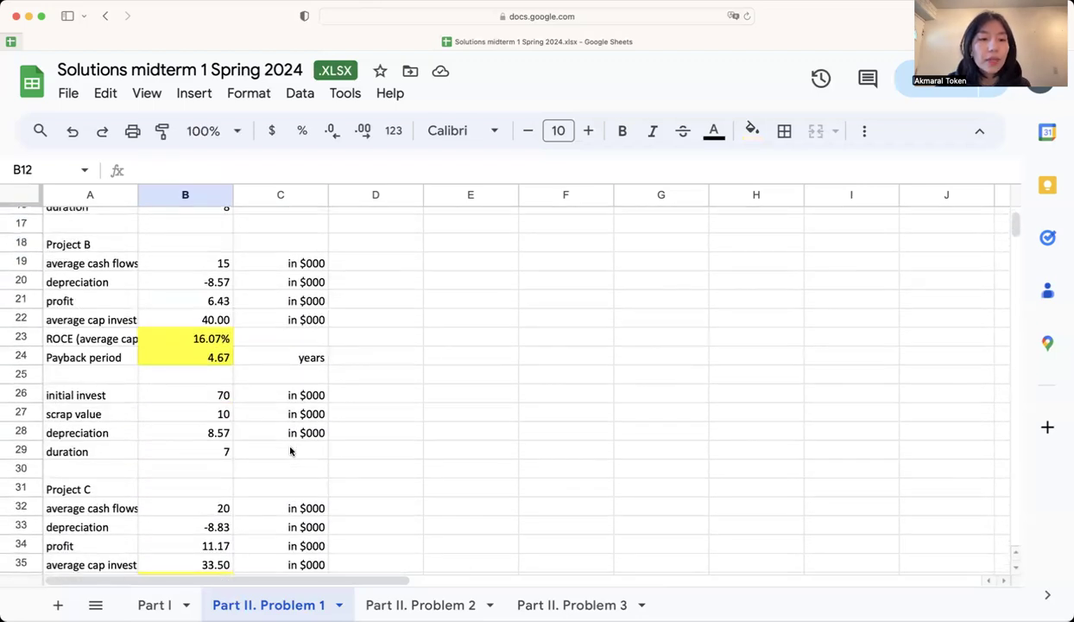
click(218, 283)
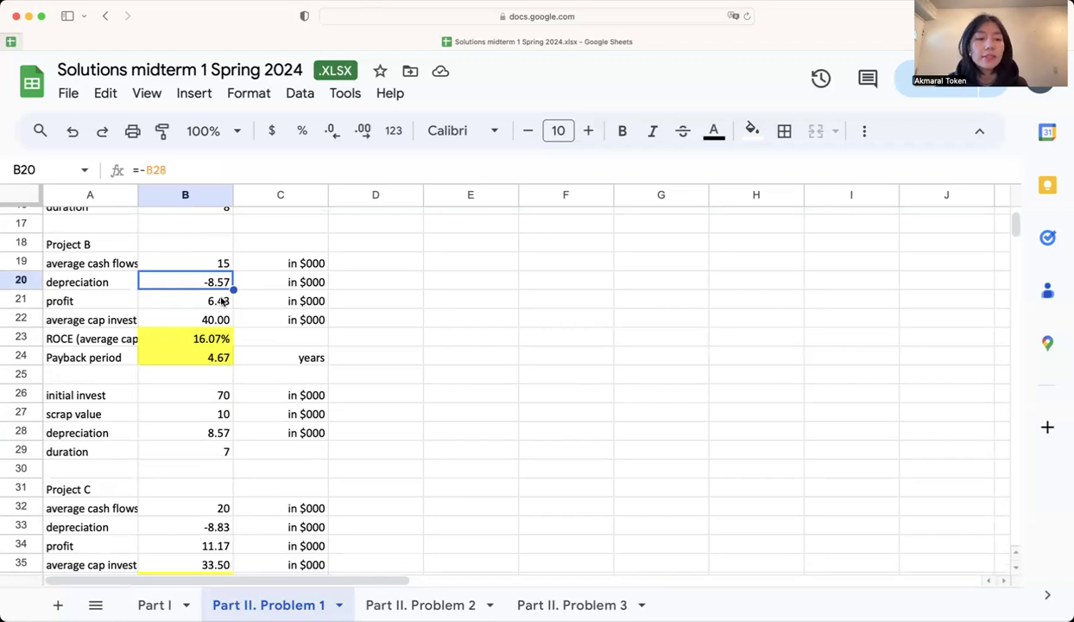
click(213, 302)
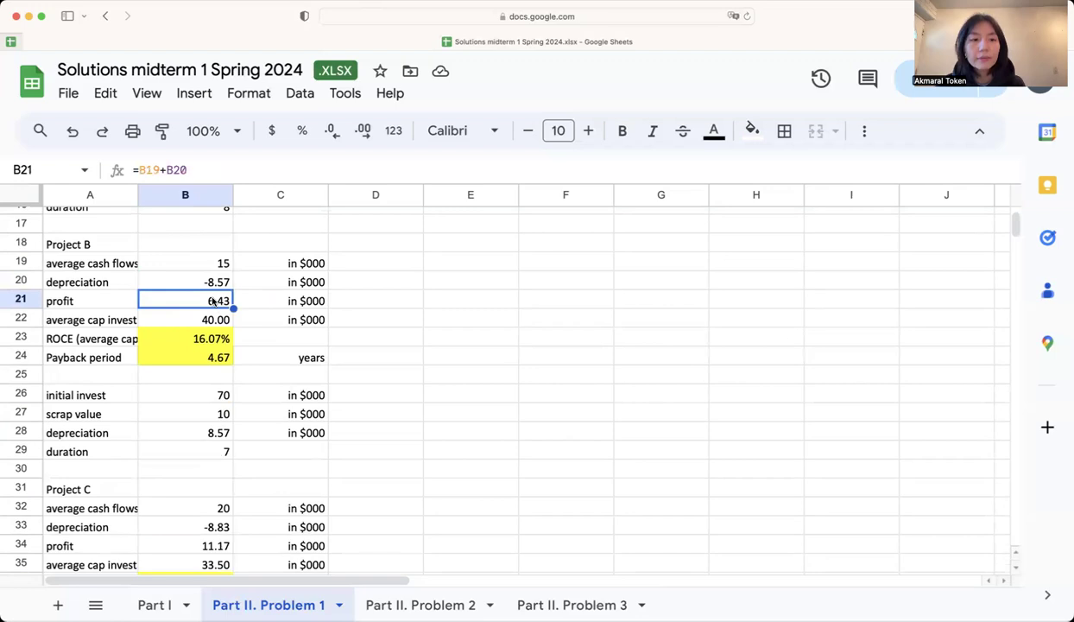
click(221, 321)
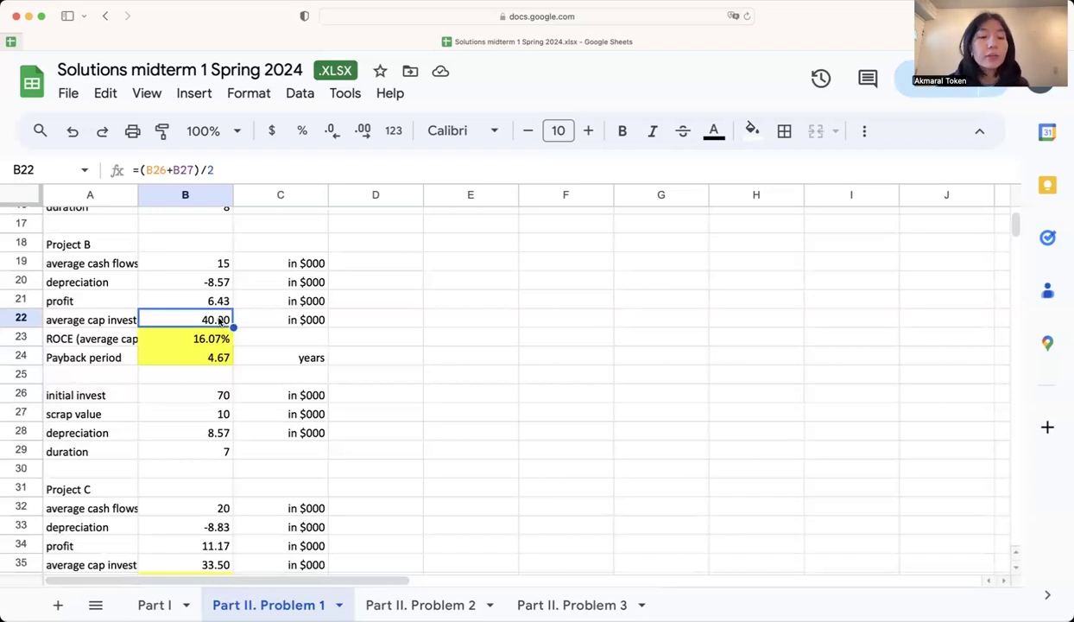
Examine which cells Project B's ROCE and payback period formulas in B23 and B24 reference.
click(223, 339)
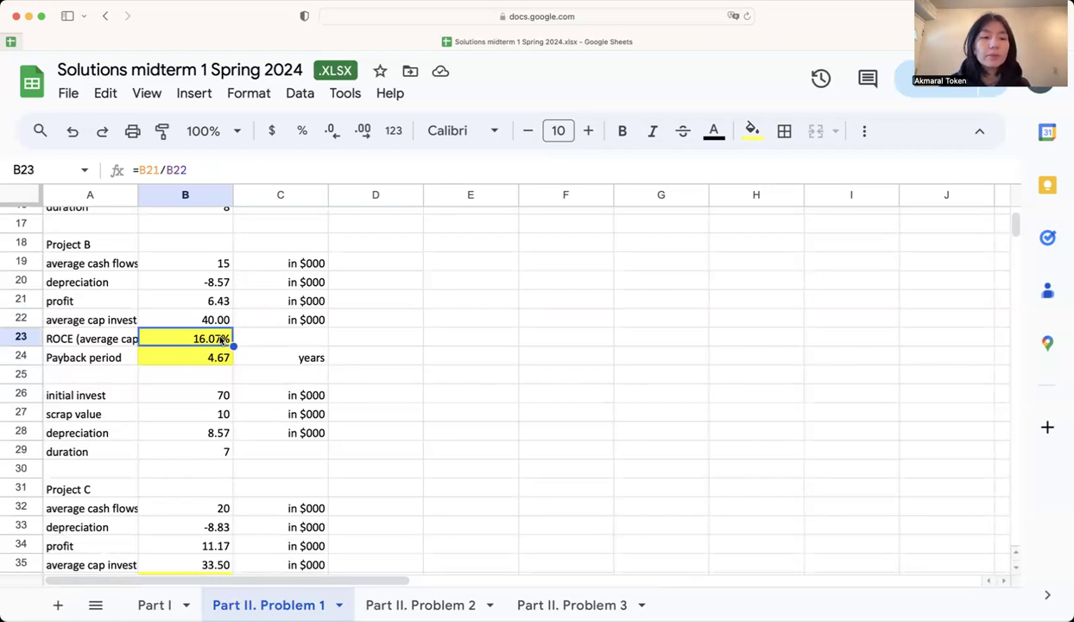
double_click(222, 338)
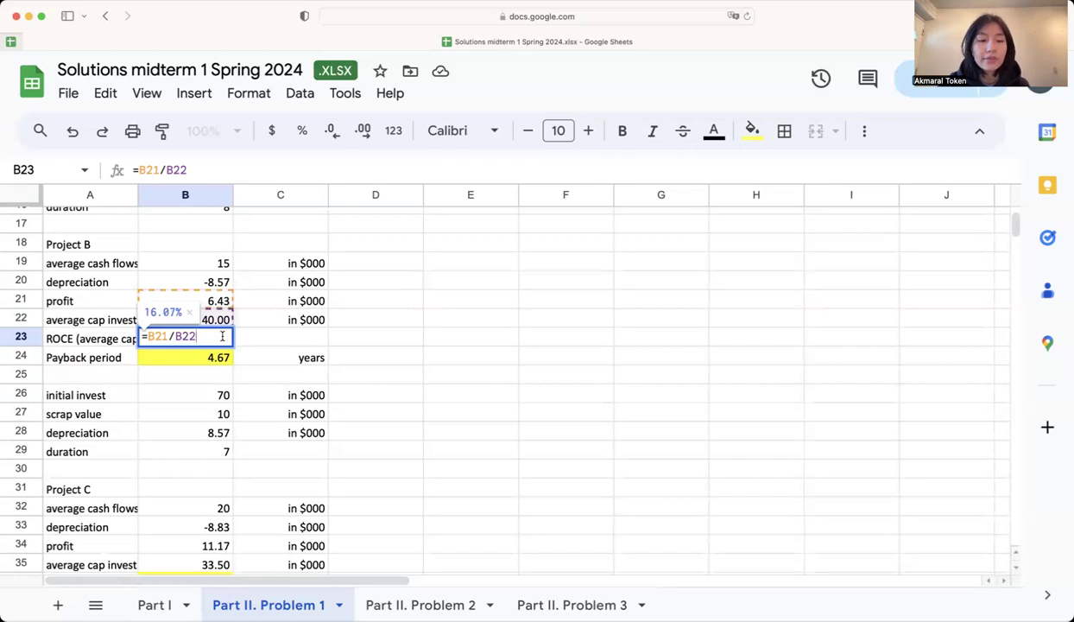
key(Return)
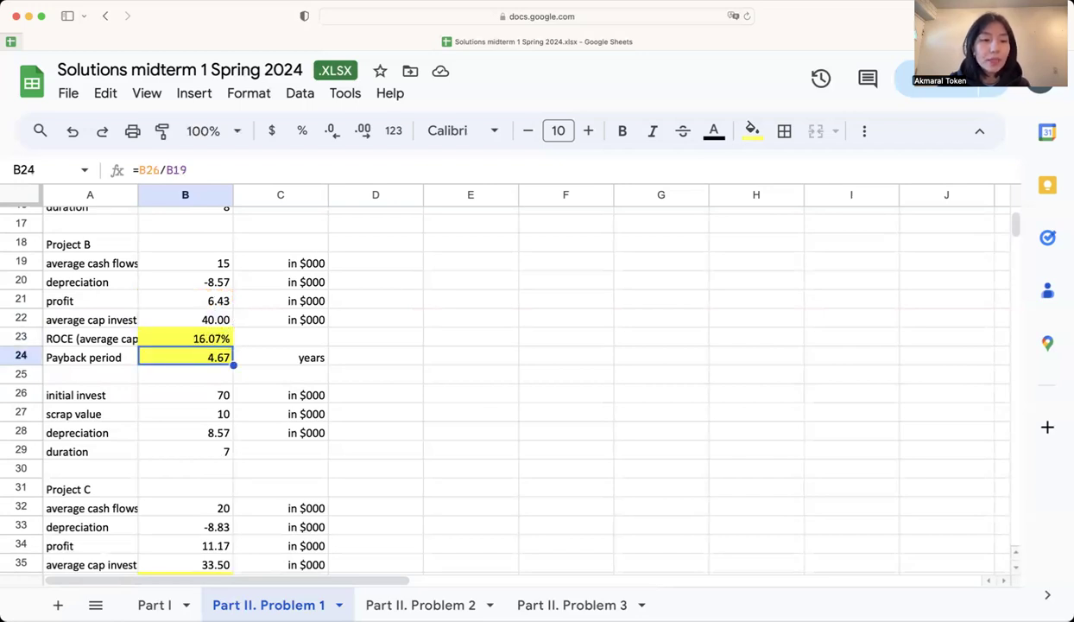
double_click(211, 355)
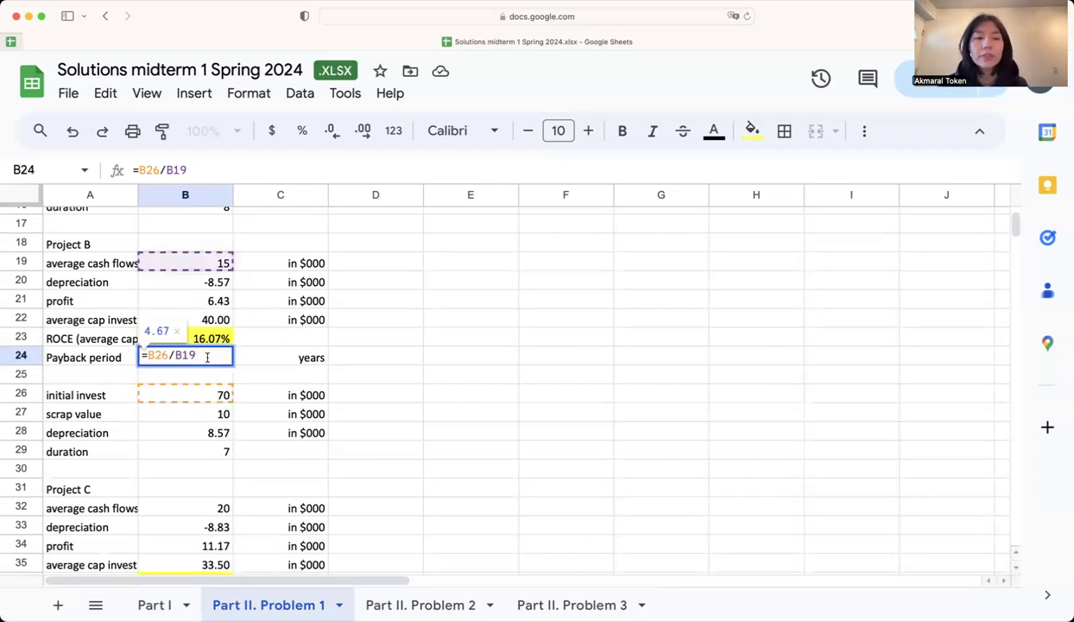
key(Return)
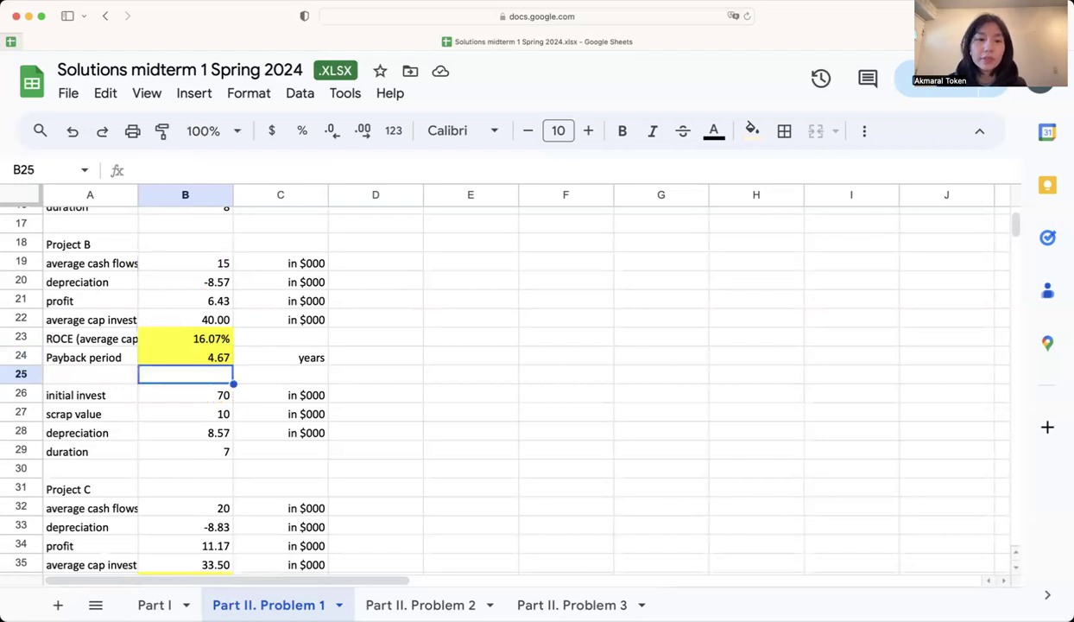
Inspect Project C's ROCE and payback period formulas in B36 and B37.
scroll(266, 437, down, 5)
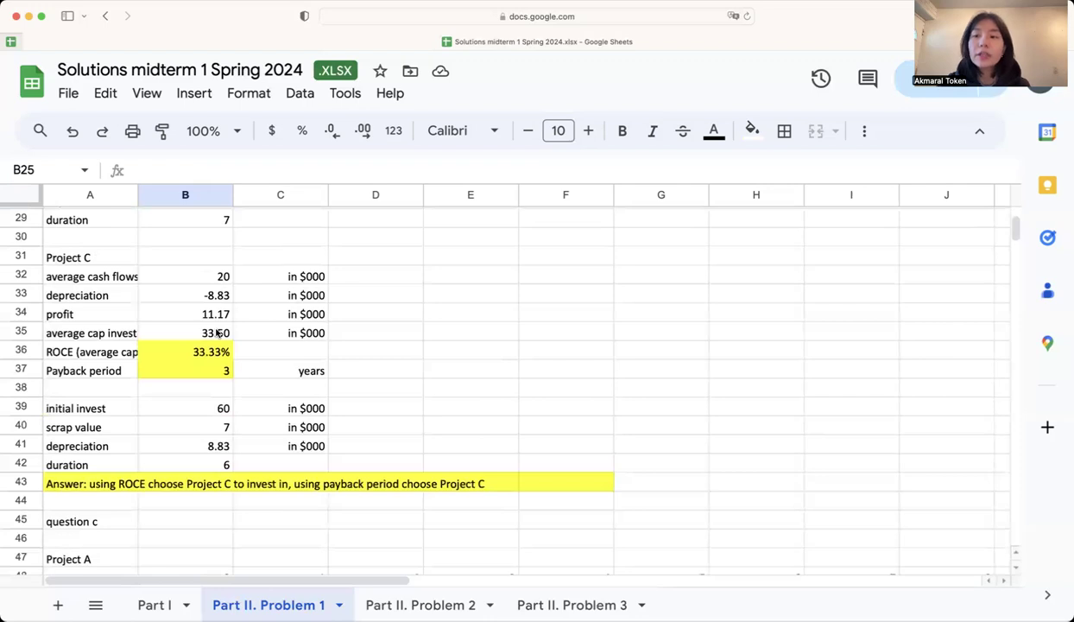
click(213, 355)
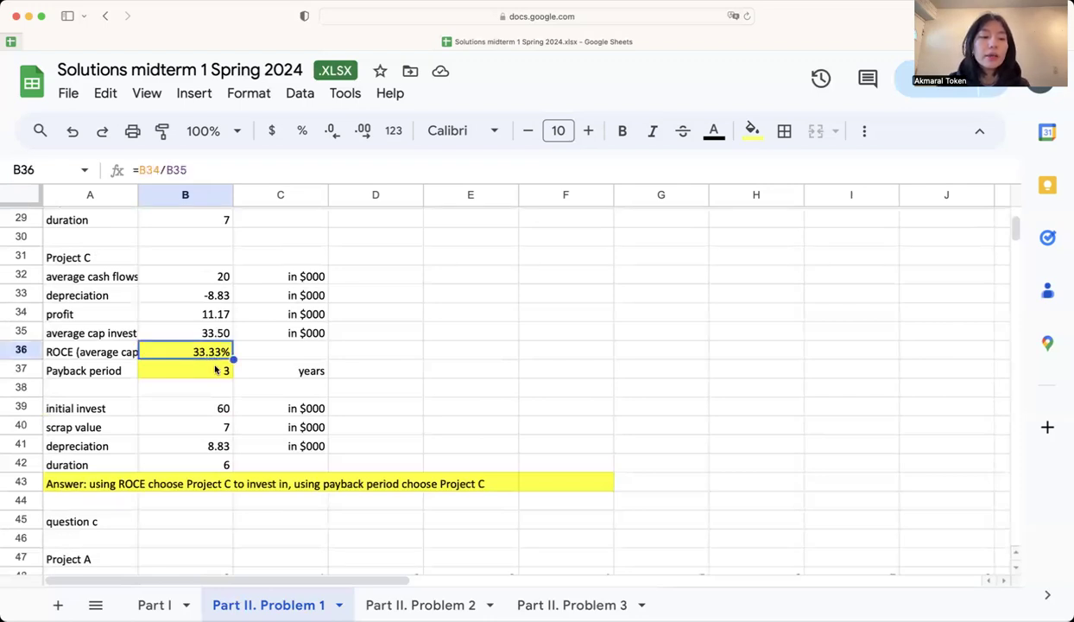
click(216, 370)
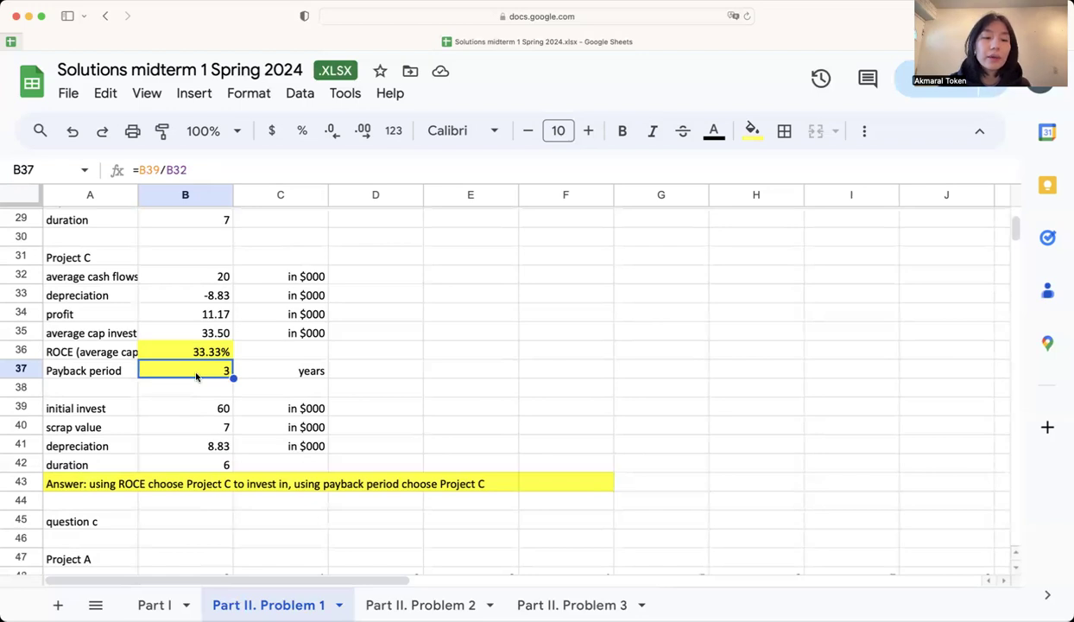
Compare the highlighted ROCE and payback period results across Projects A, B and C.
scroll(196, 376, up, 2)
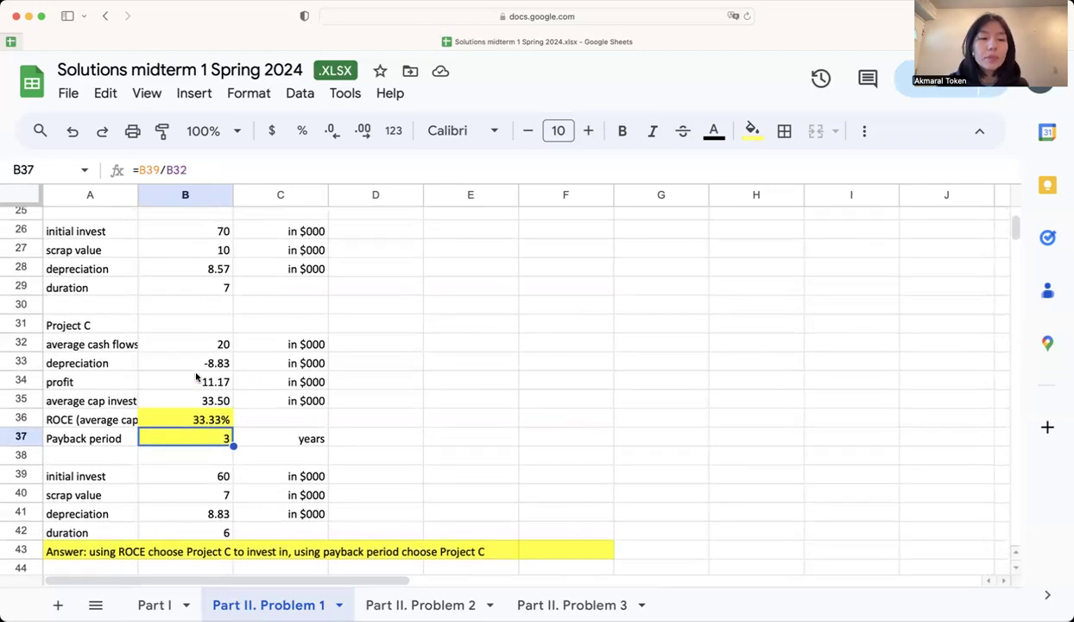
scroll(196, 376, up, 12)
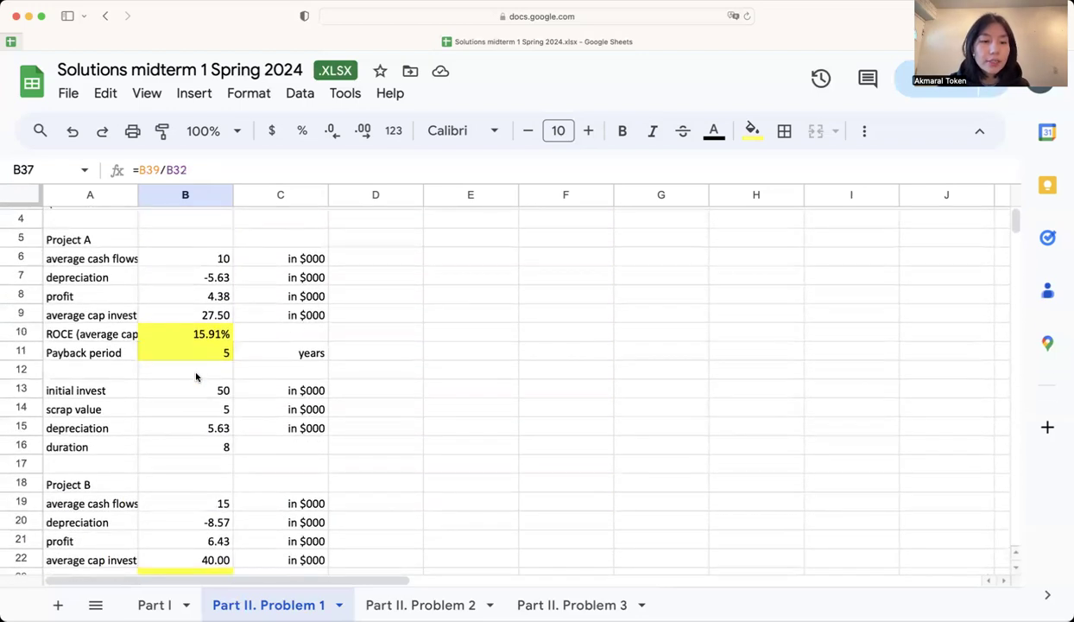
scroll(199, 376, down, 5)
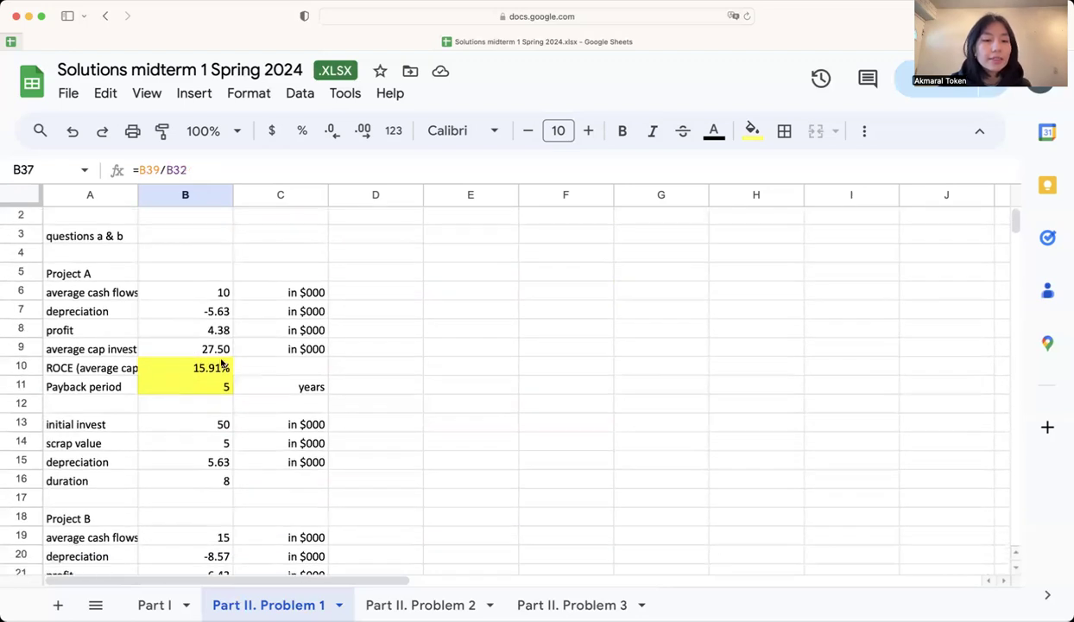
scroll(218, 372, down, 9)
scroll(217, 371, up, 4)
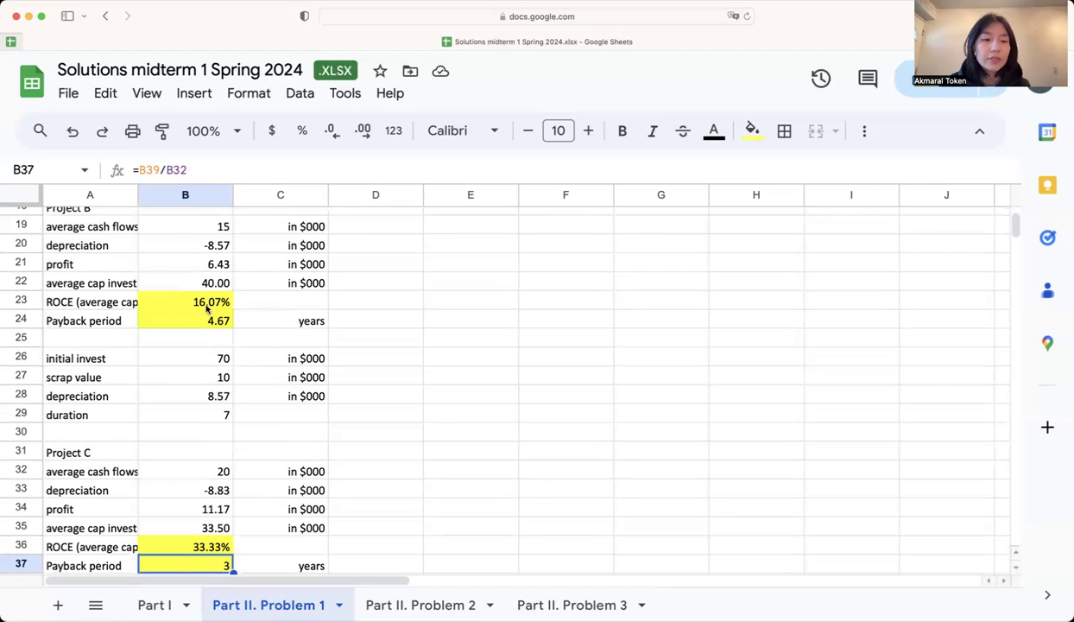
Check the ROCE and payback period of each project against the written answer in row 43.
scroll(207, 308, down, 3)
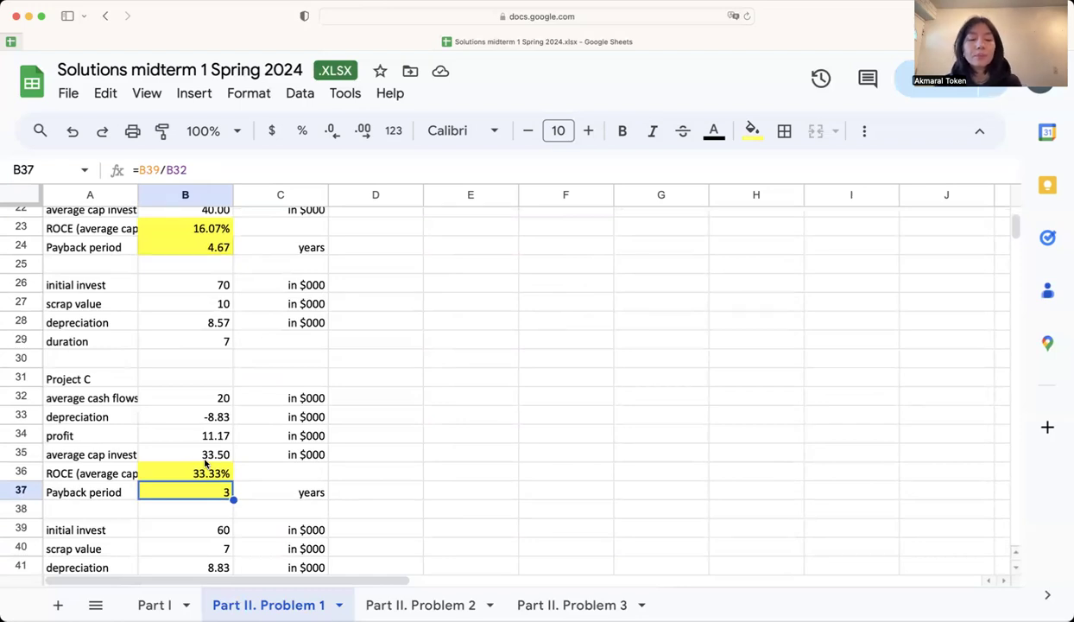
scroll(204, 463, down, 3)
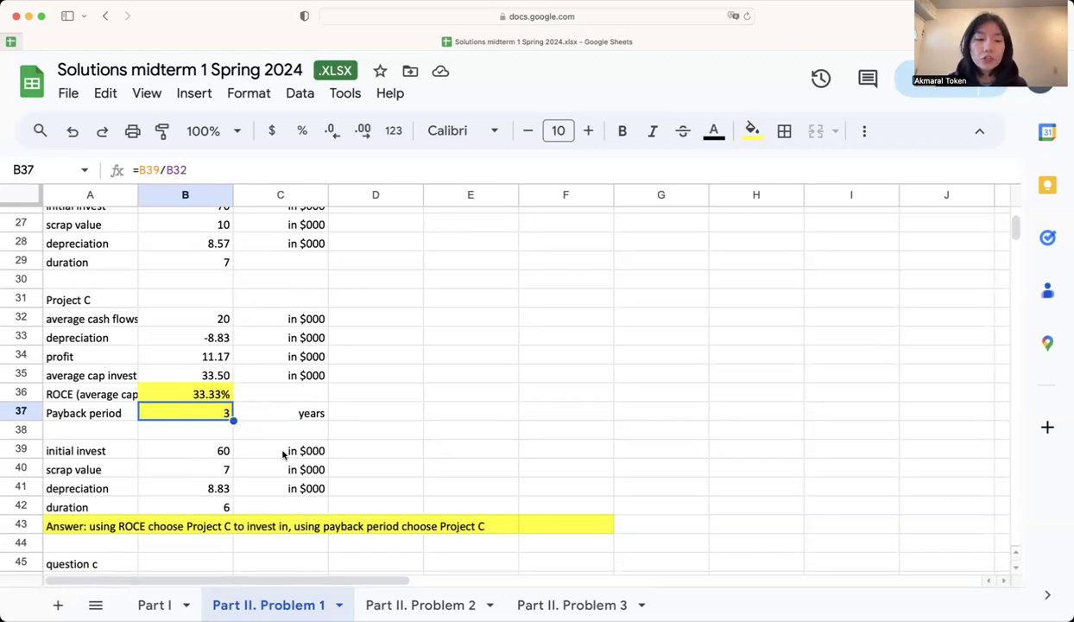
scroll(283, 455, up, 3)
scroll(282, 454, up, 6)
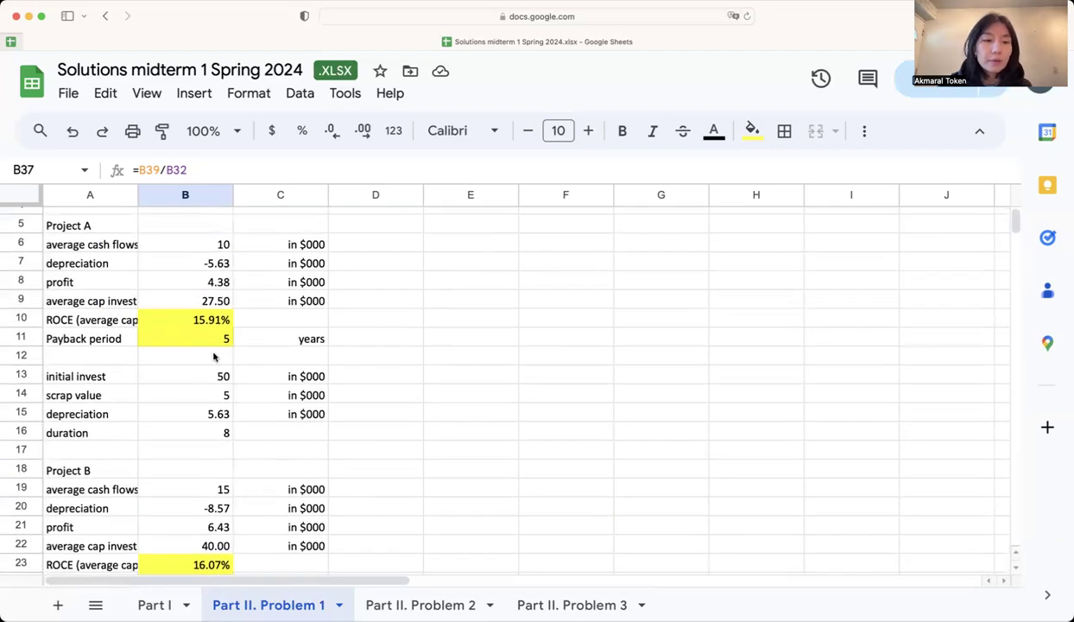
scroll(214, 357, down, 5)
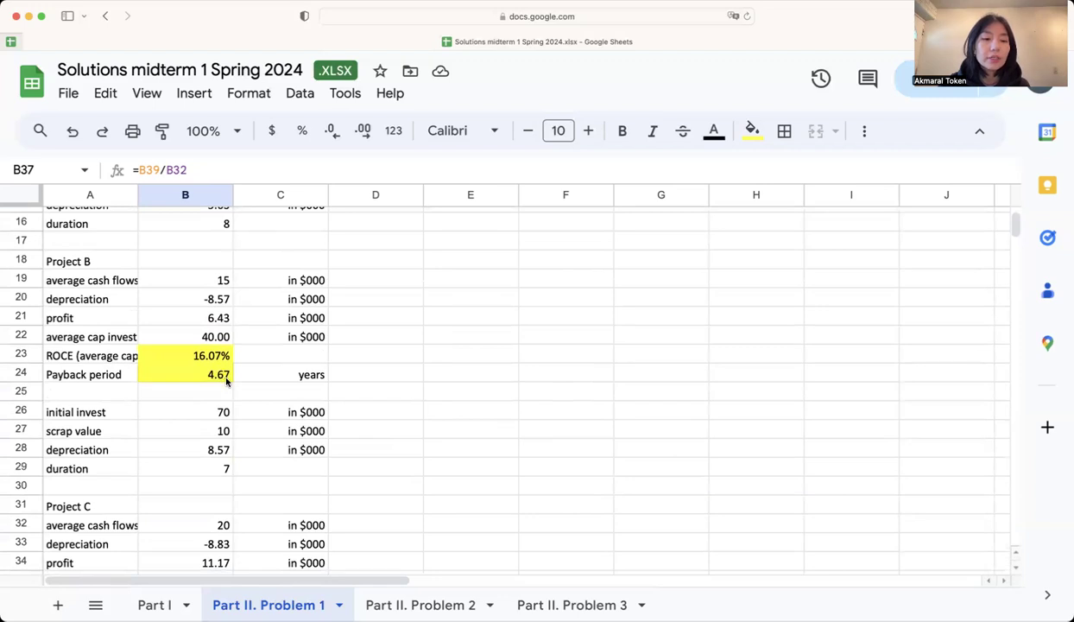
scroll(227, 381, down, 5)
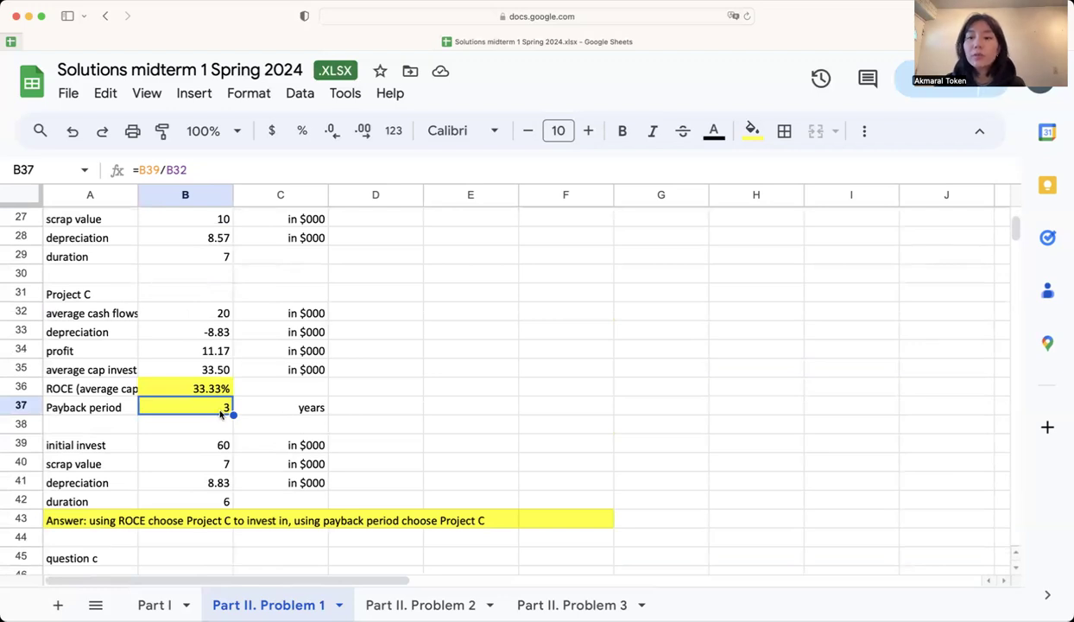
Examine Project A's yearly cash flow table under question c, including annual cash flows, investment and the scrap value in J51.
scroll(221, 412, down, 2)
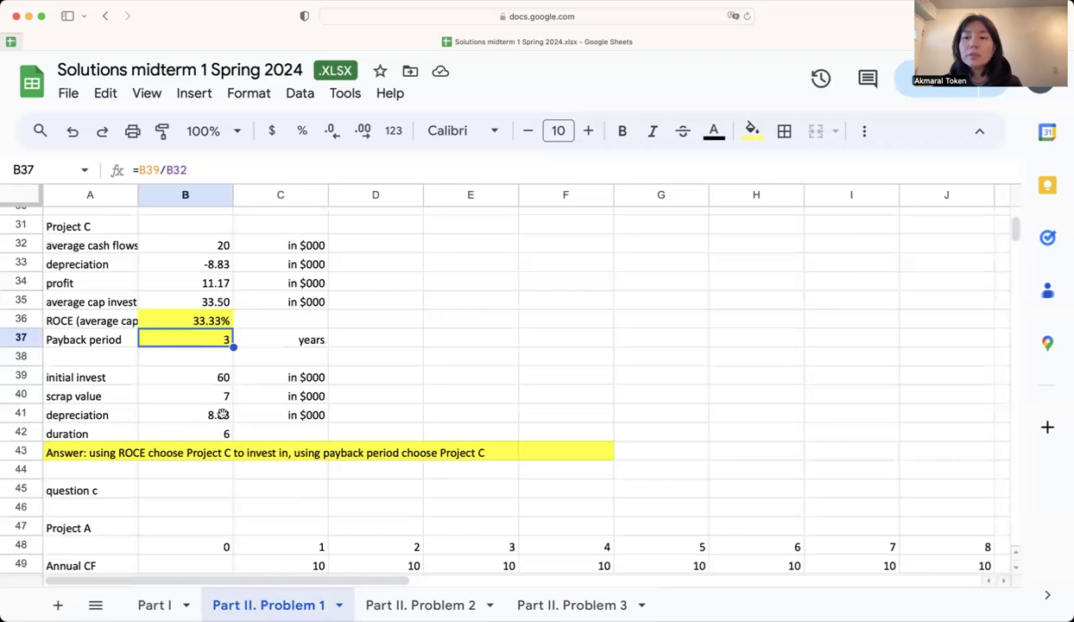
scroll(222, 414, down, 6)
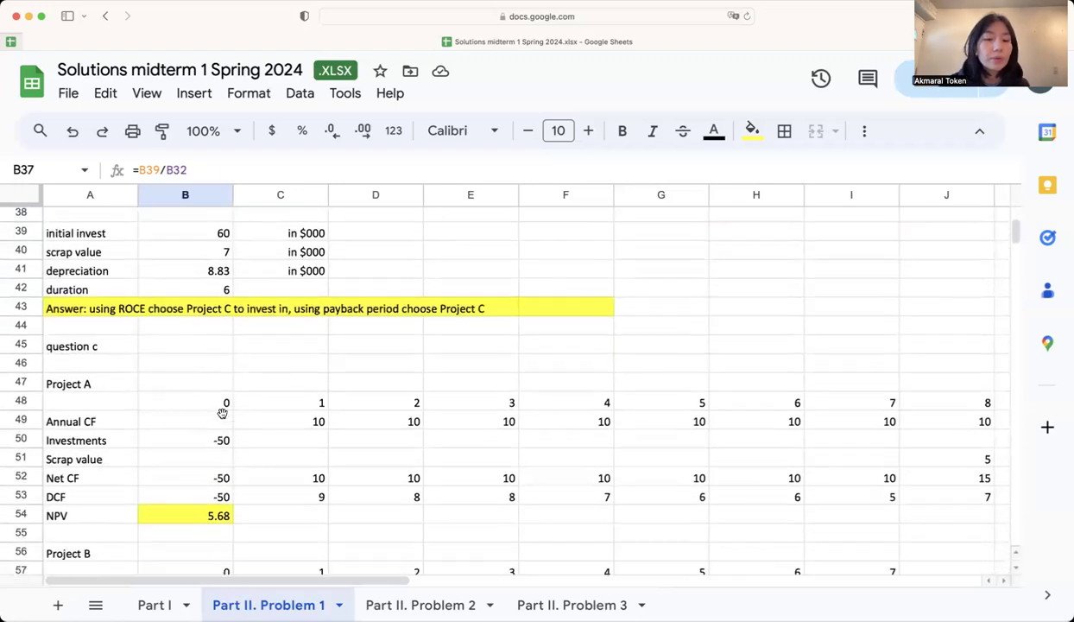
scroll(223, 418, down, 2)
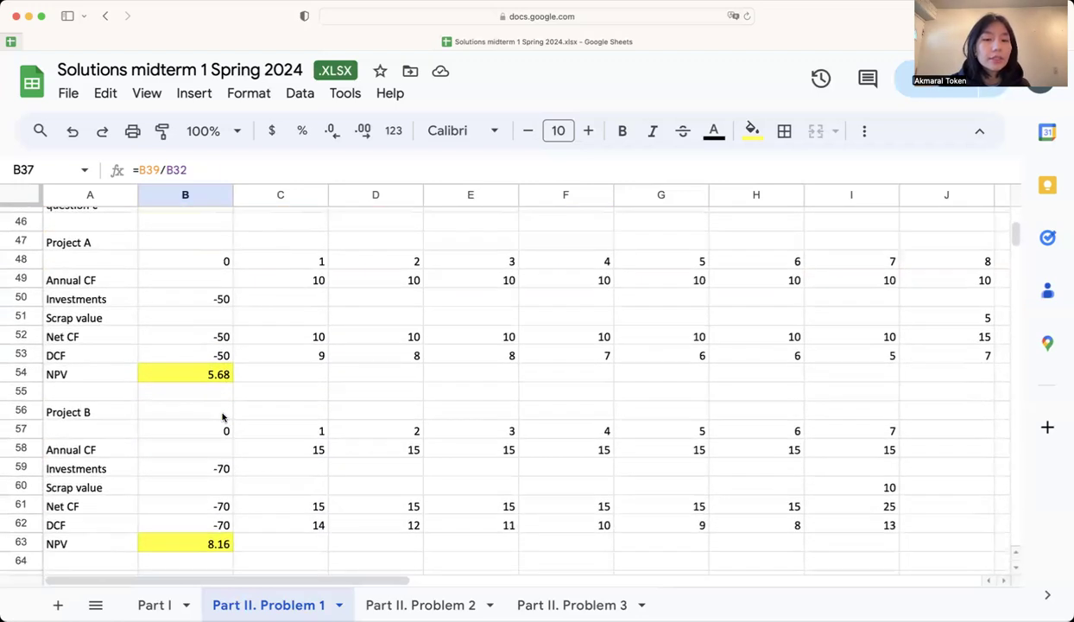
scroll(222, 417, up, 2)
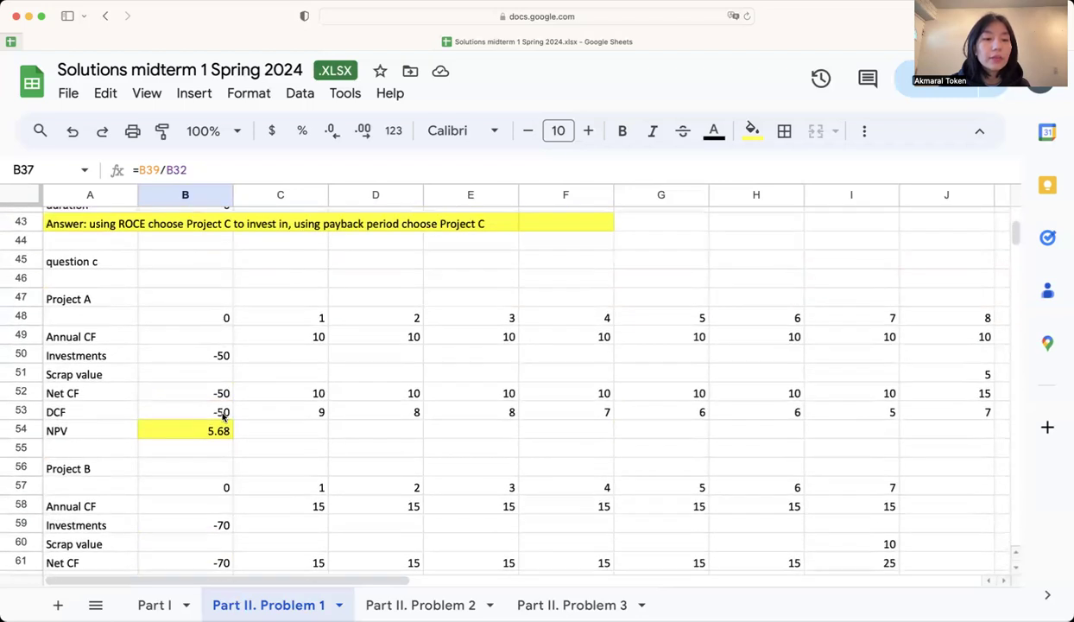
scroll(222, 416, down, 1)
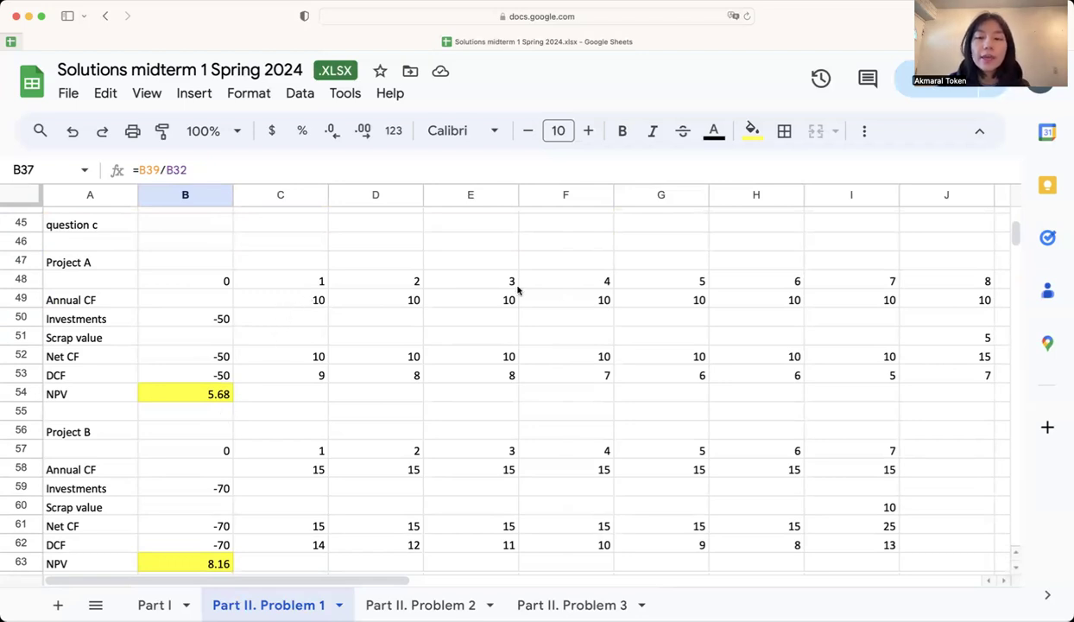
scroll(518, 290, right, 2)
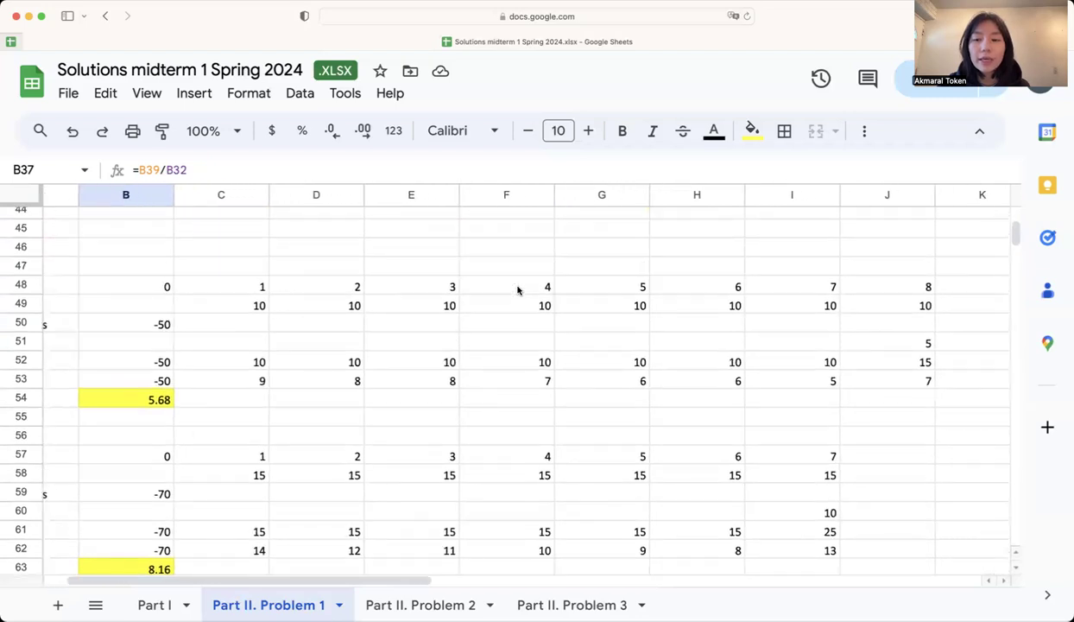
scroll(518, 290, left, 2)
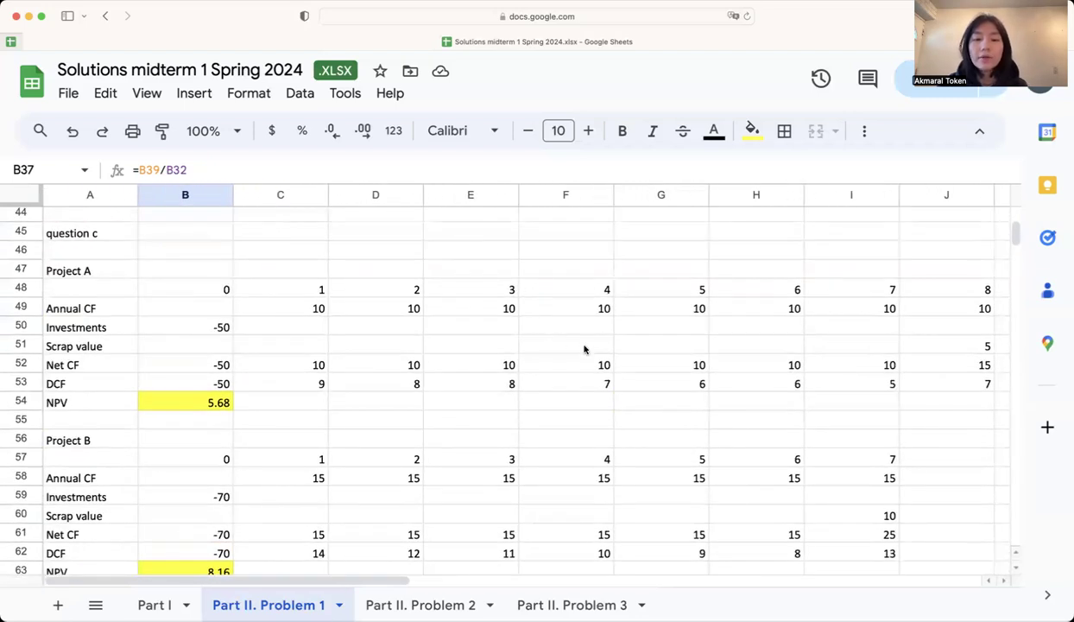
scroll(585, 350, right, 2)
scroll(586, 350, down, 1)
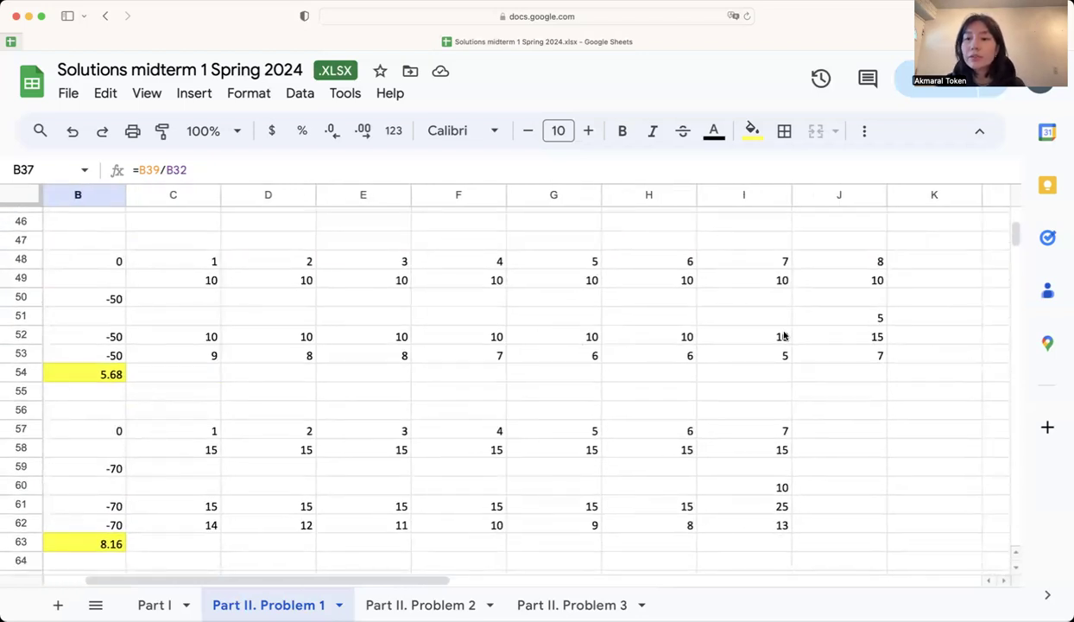
click(856, 321)
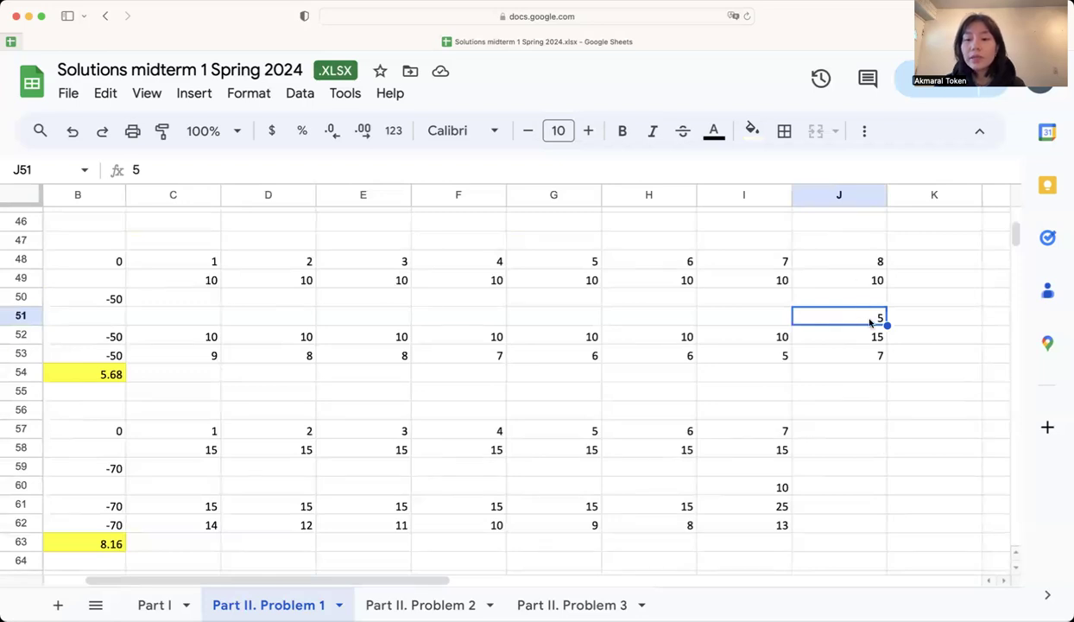
Inspect Project A's net cash flow formulas across row 52, from B52 through J52.
scroll(870, 322, left, 2)
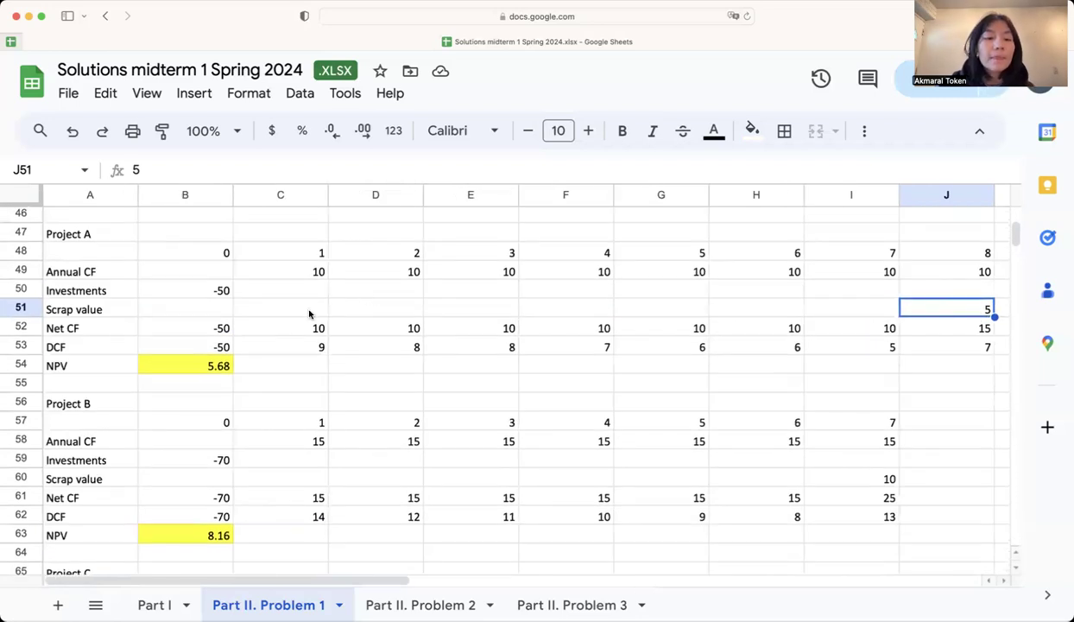
click(212, 323)
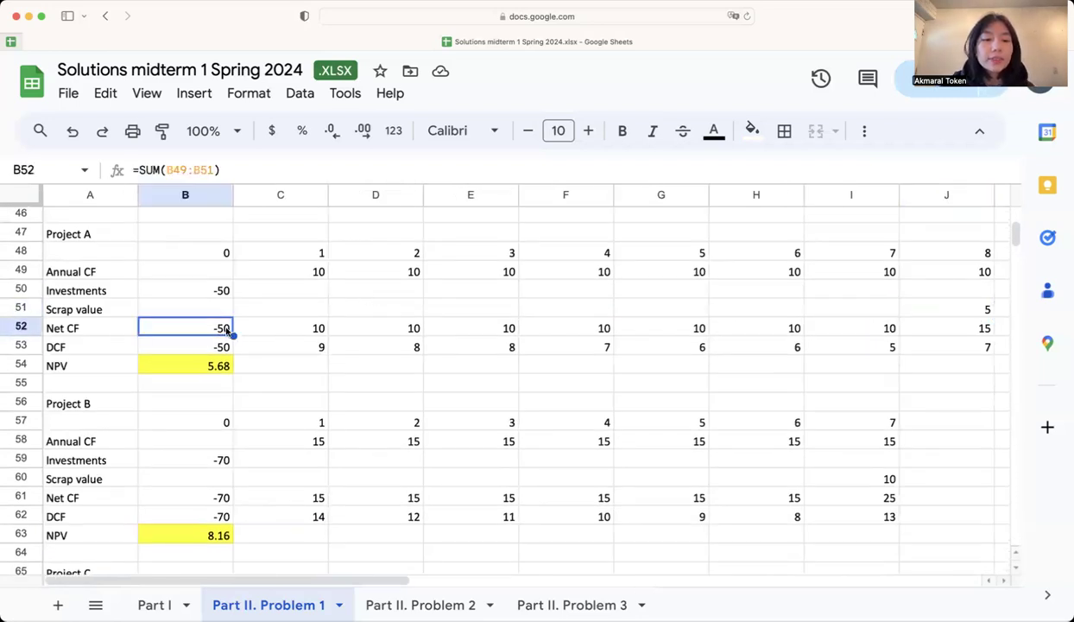
click(277, 336)
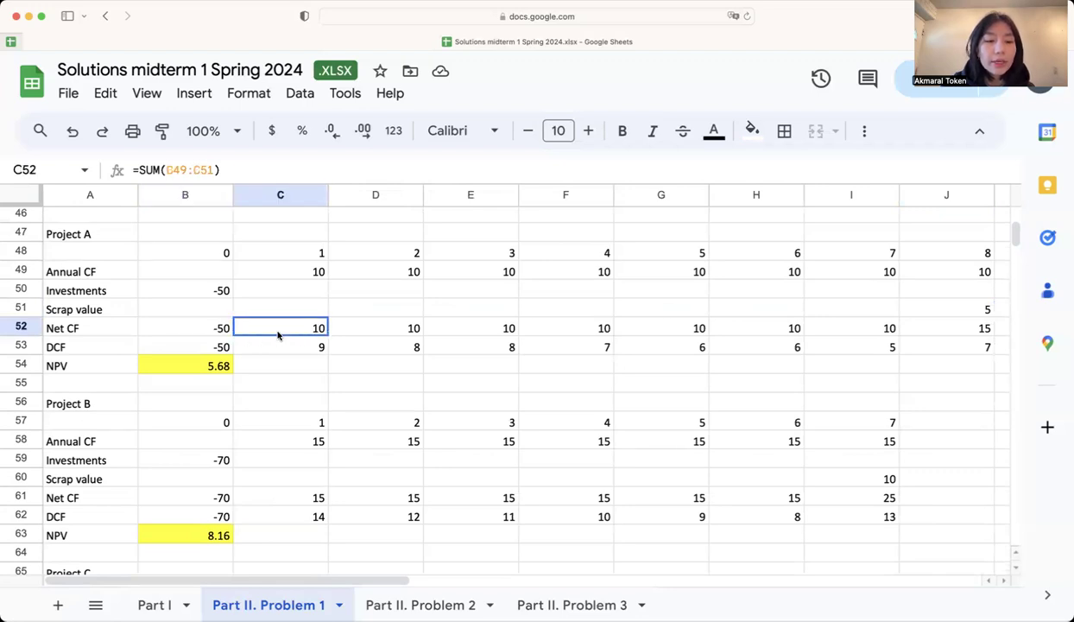
click(227, 329)
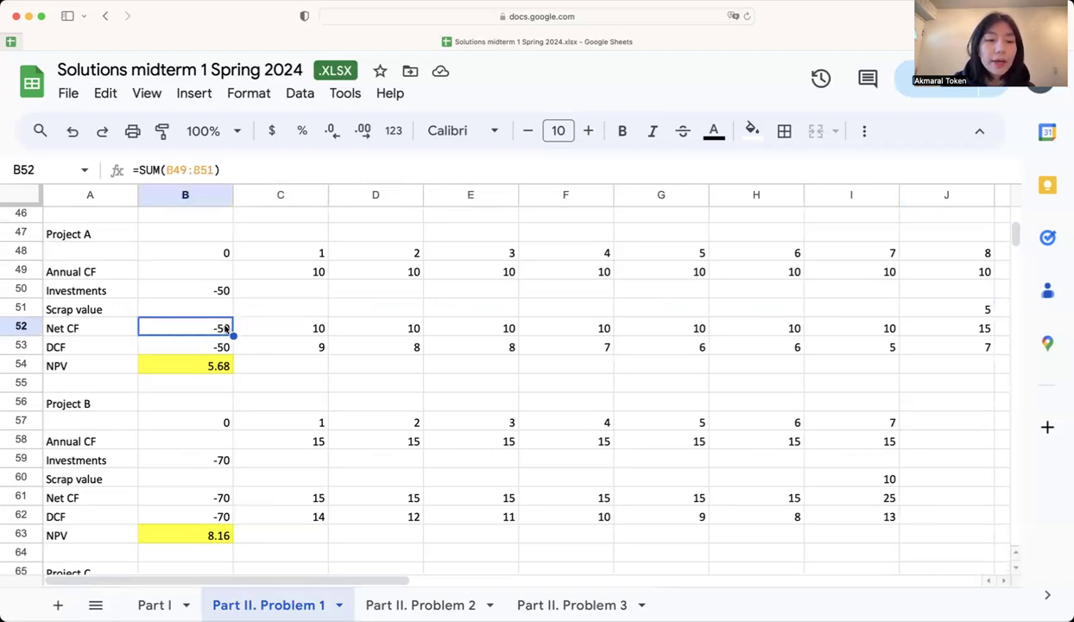
click(300, 328)
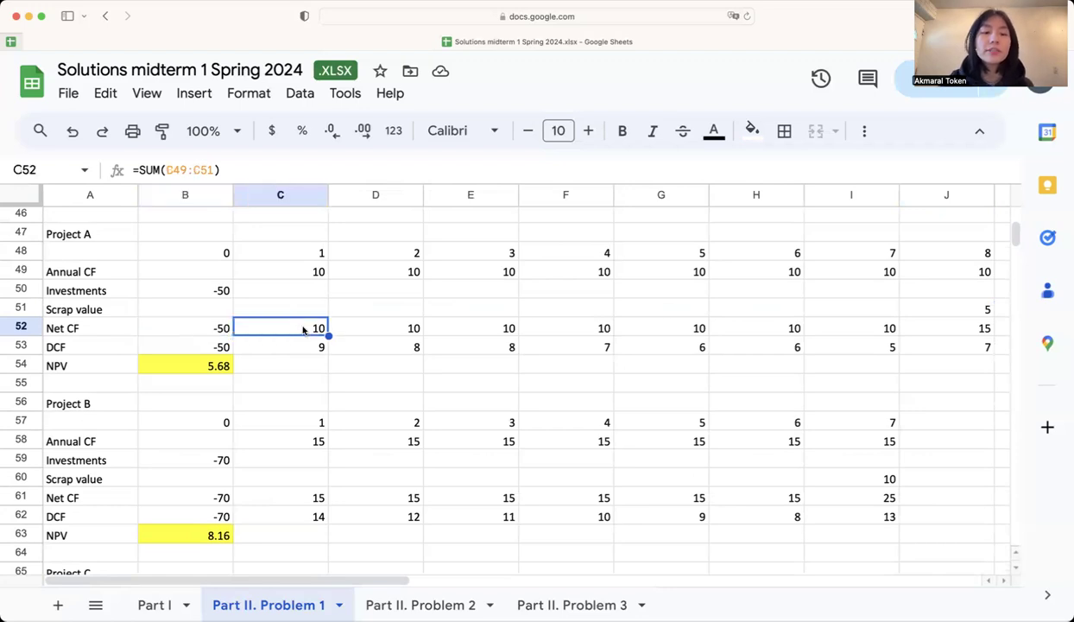
click(389, 329)
key(Right)
key(Right)
key(Right)
key(Right)
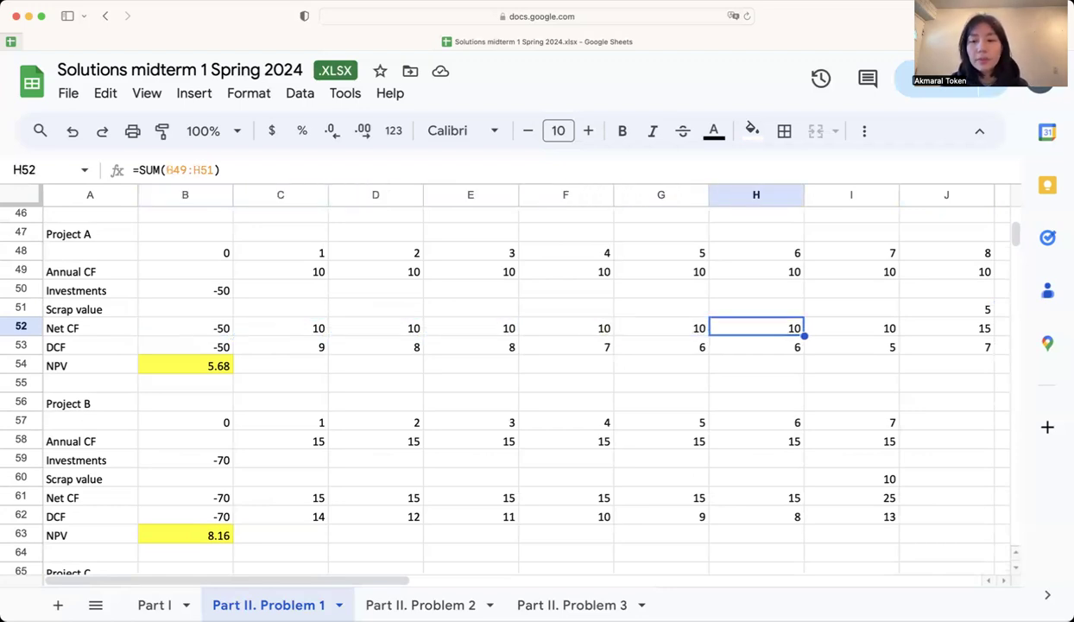
key(Right)
key(Right)
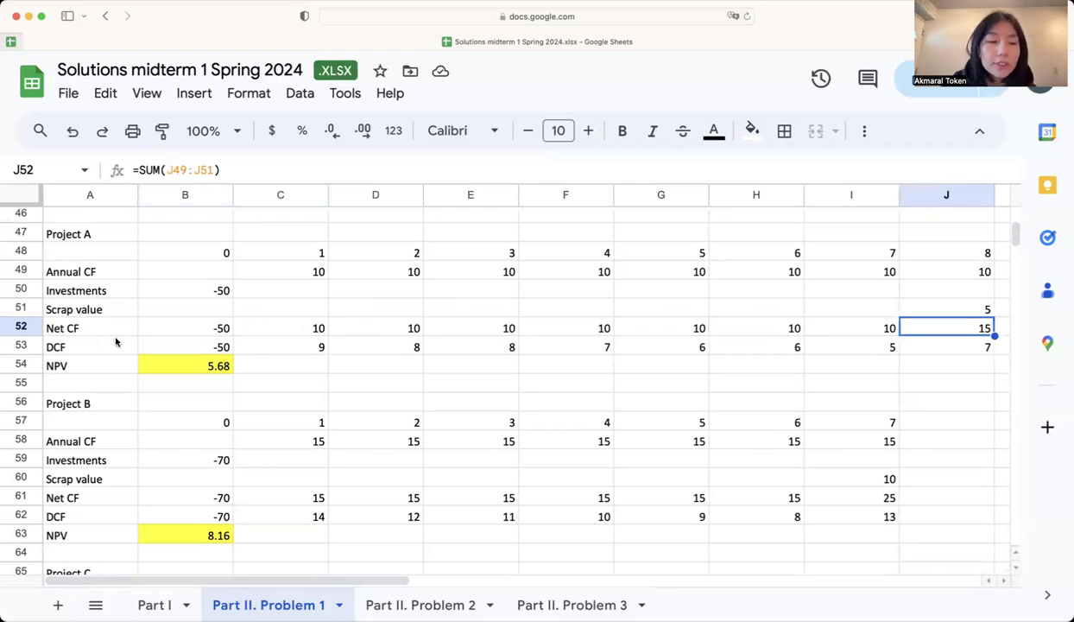
Review Project A's discounted cash flow formulas in C53, D53 and E53.
click(307, 346)
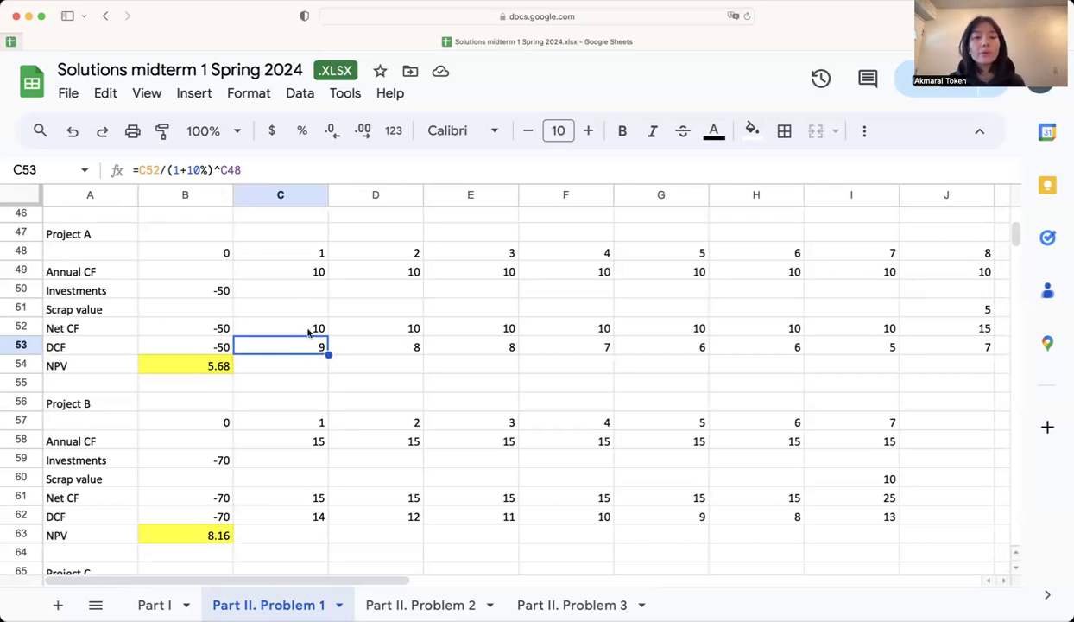
click(354, 349)
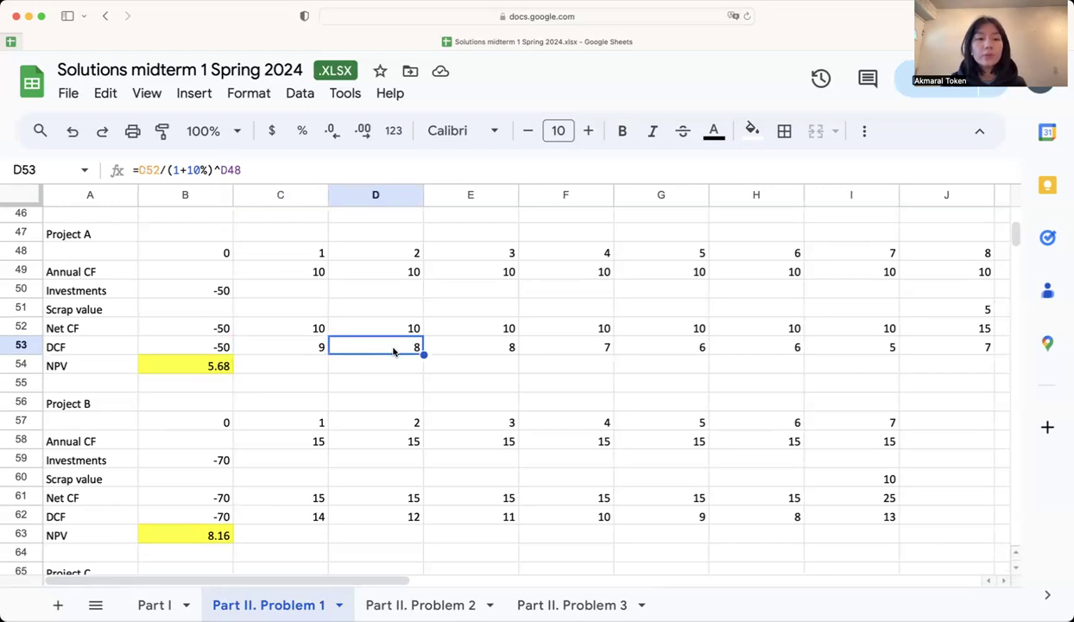
click(471, 352)
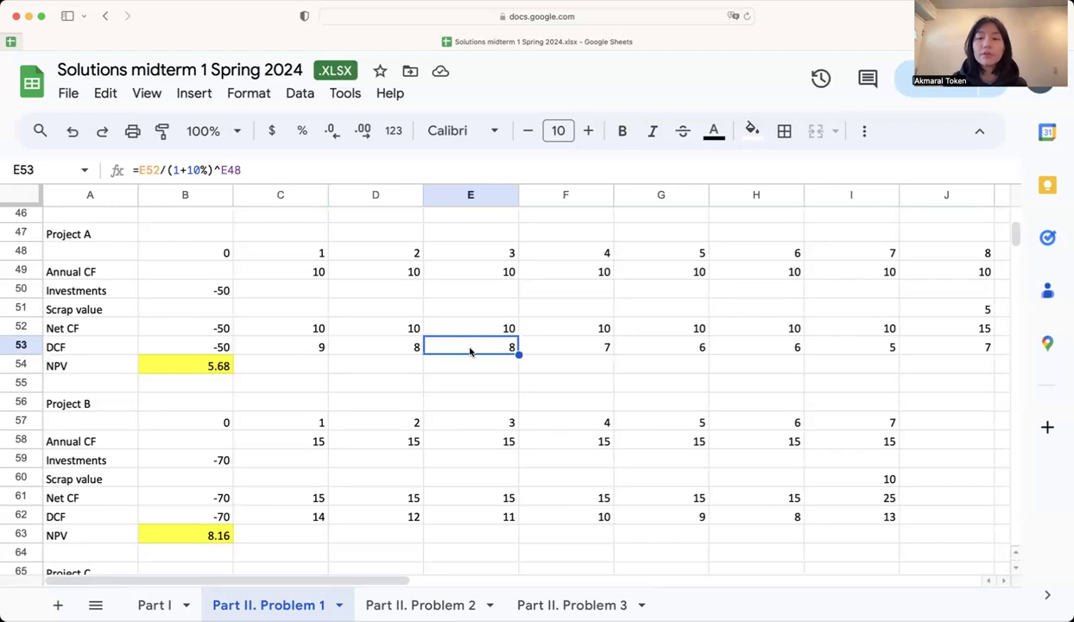
Examine which cells Project A's NPV formula in B54 references, leaving the formula as it is.
scroll(471, 351, up, 4)
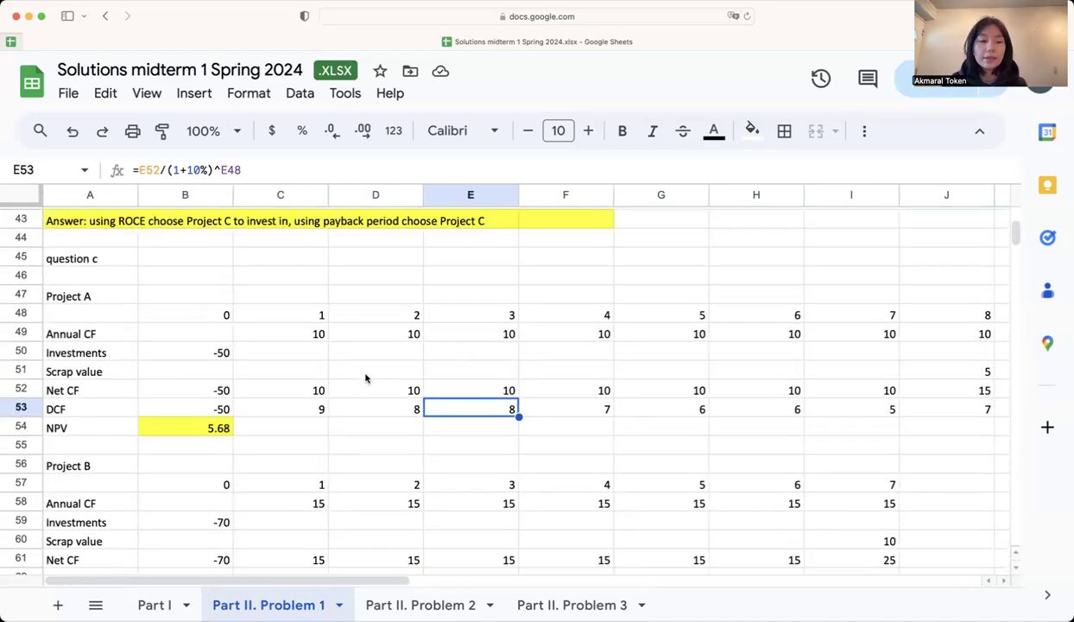
double_click(213, 437)
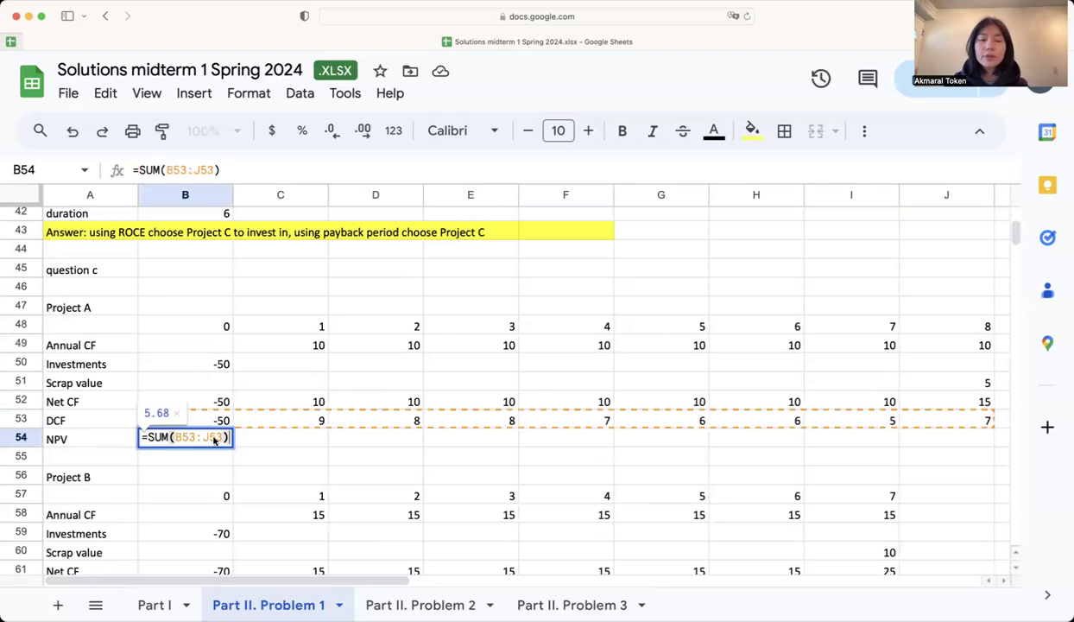
key(Return)
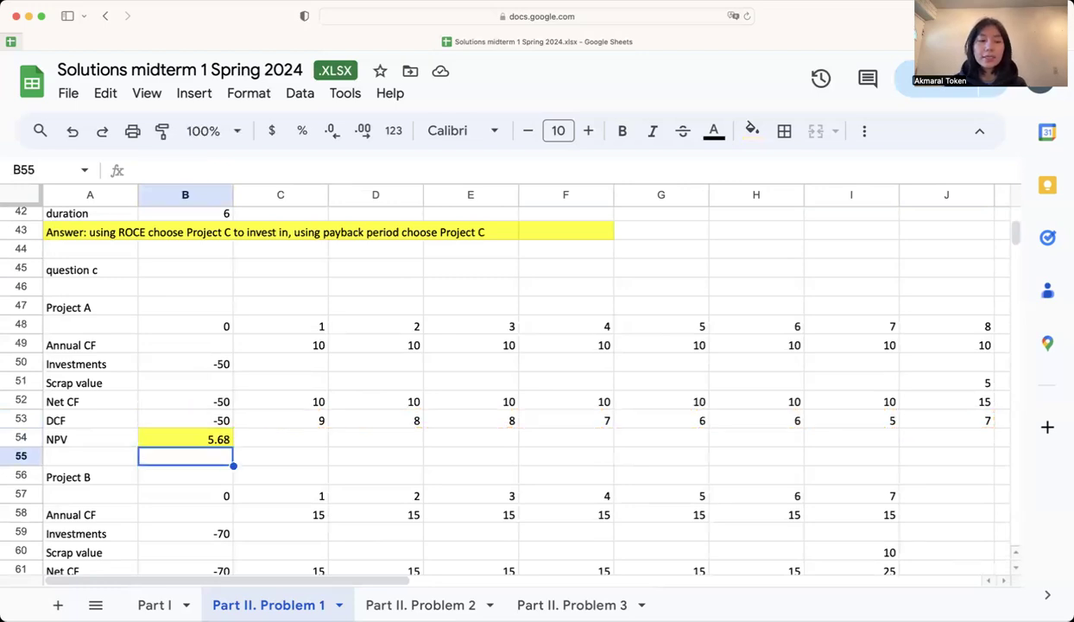
Review Project B's annual cash flows in row 58 and its scrap value in I60.
scroll(214, 437, down, 5)
scroll(311, 440, down, 3)
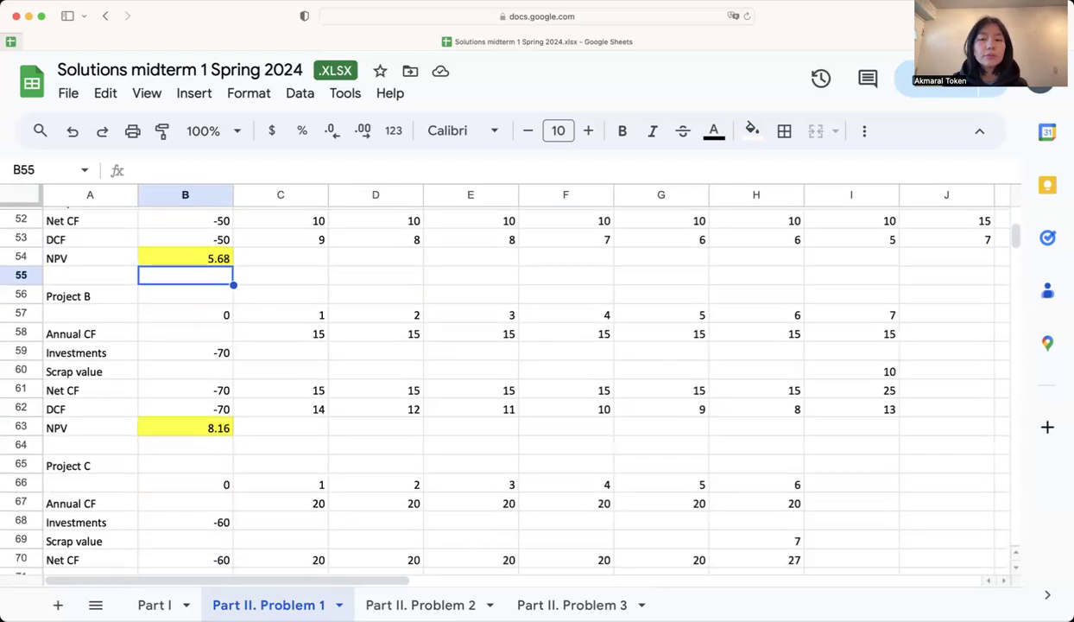
drag(295, 302, 768, 305)
click(823, 300)
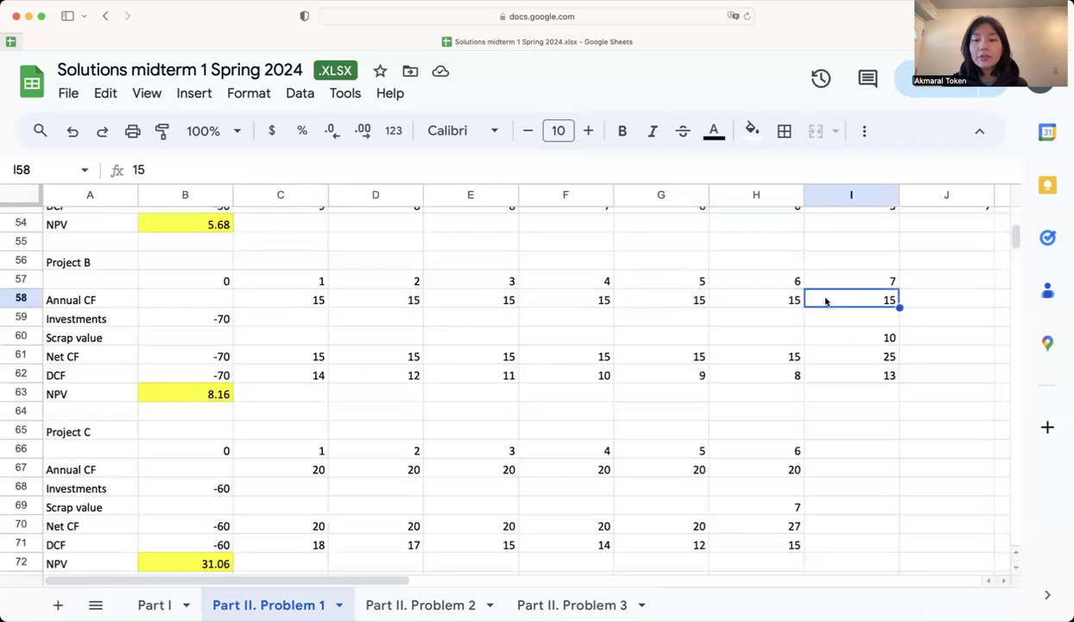
click(844, 334)
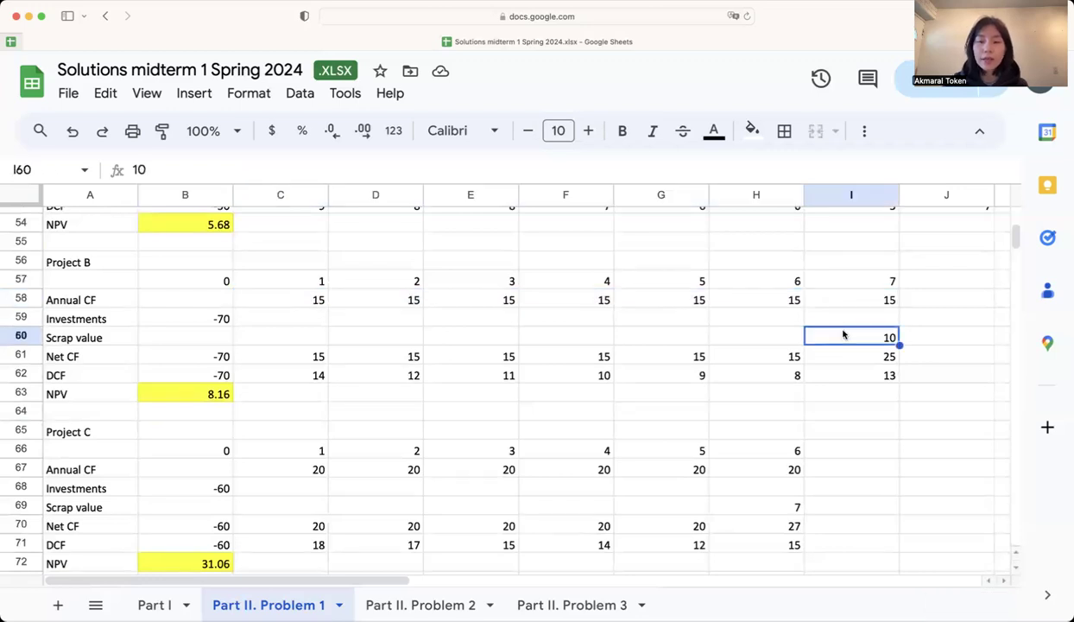
Inspect Project B's net cash flow formulas in B61, C61 and I61.
click(194, 356)
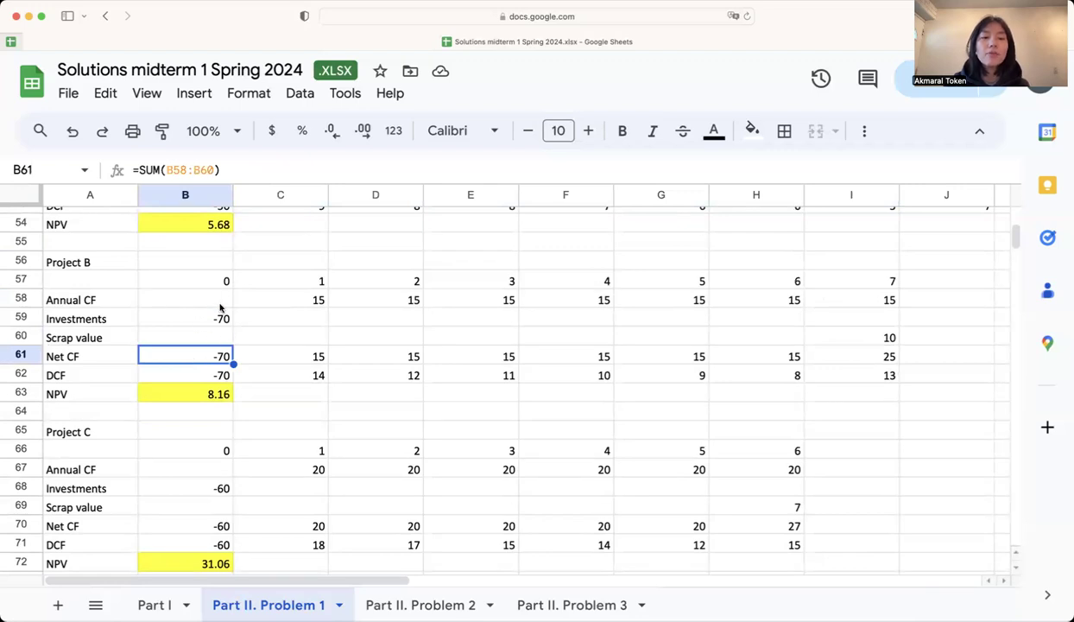
click(283, 362)
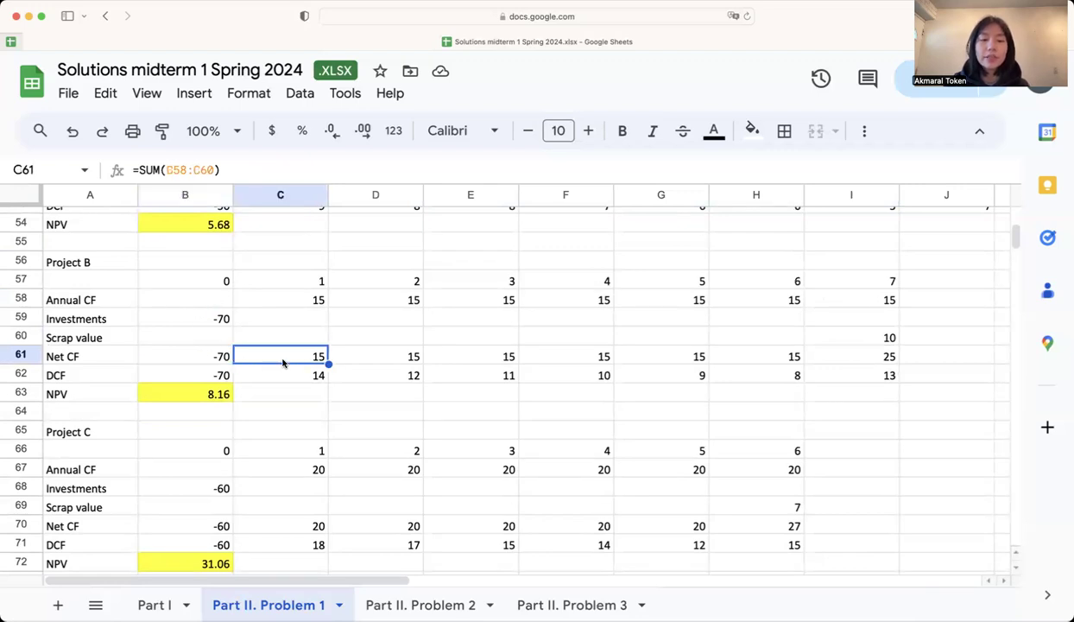
click(216, 354)
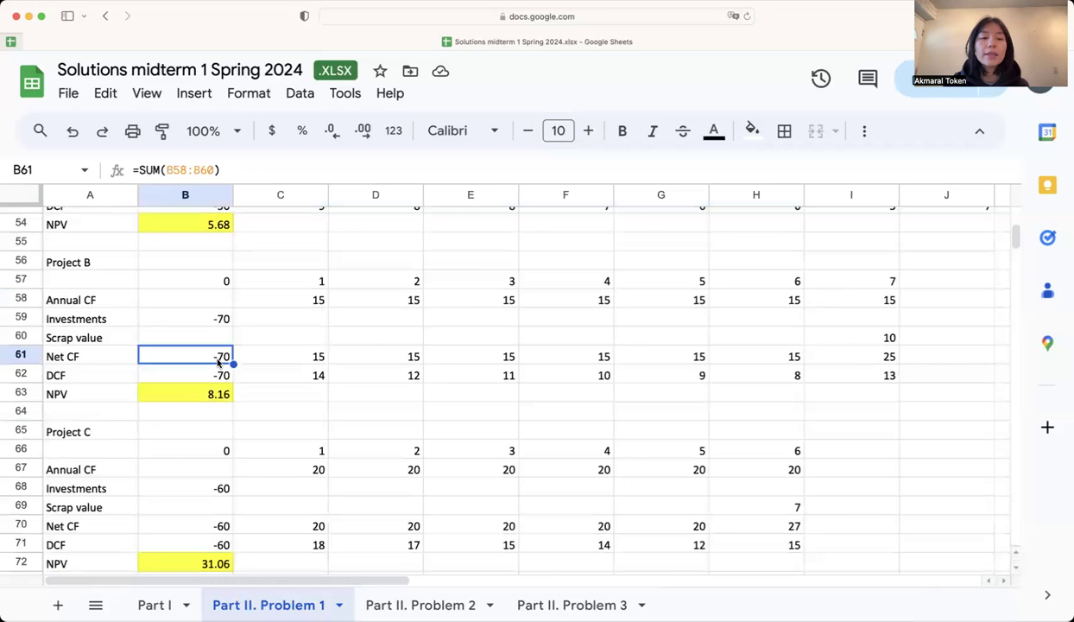
click(268, 362)
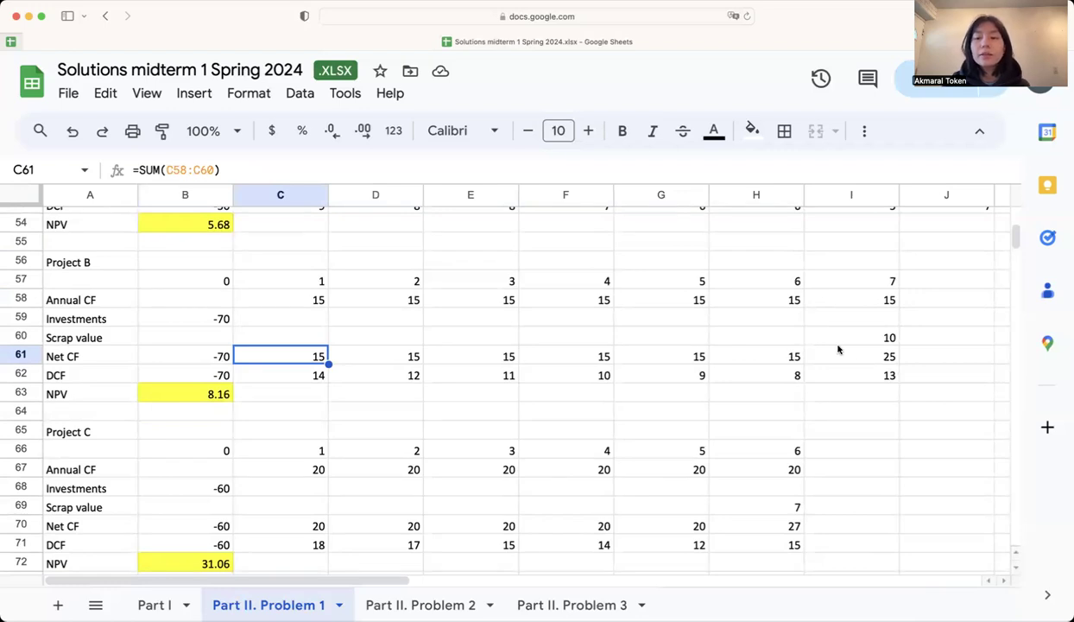
click(858, 358)
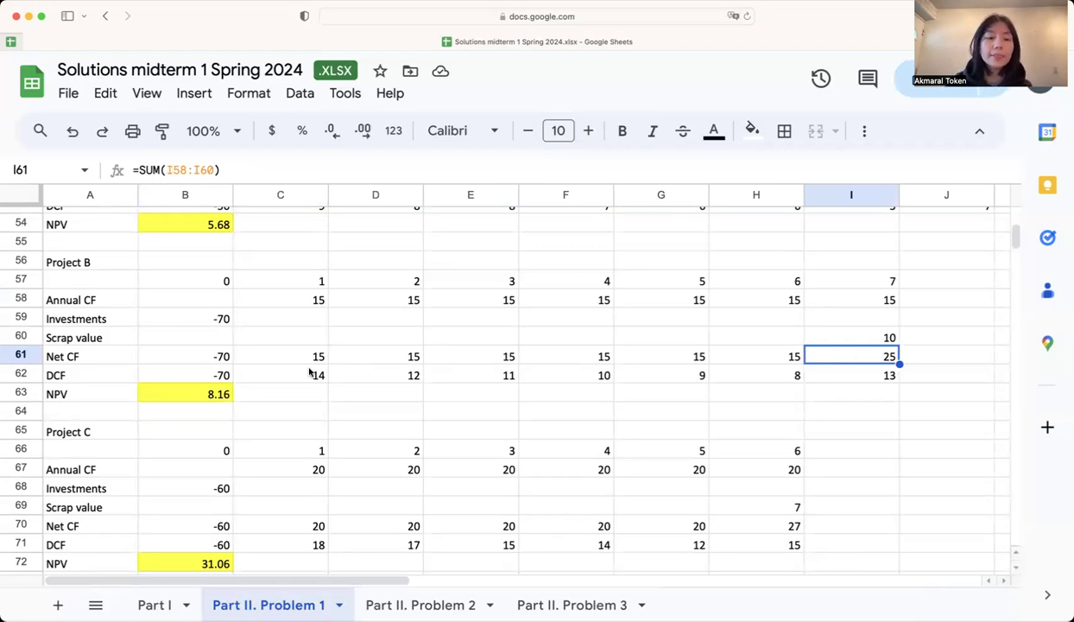
Inspect Project B's discounted cash flow formulas in C62 and D62 and the range summed by its NPV formula in B63.
click(286, 379)
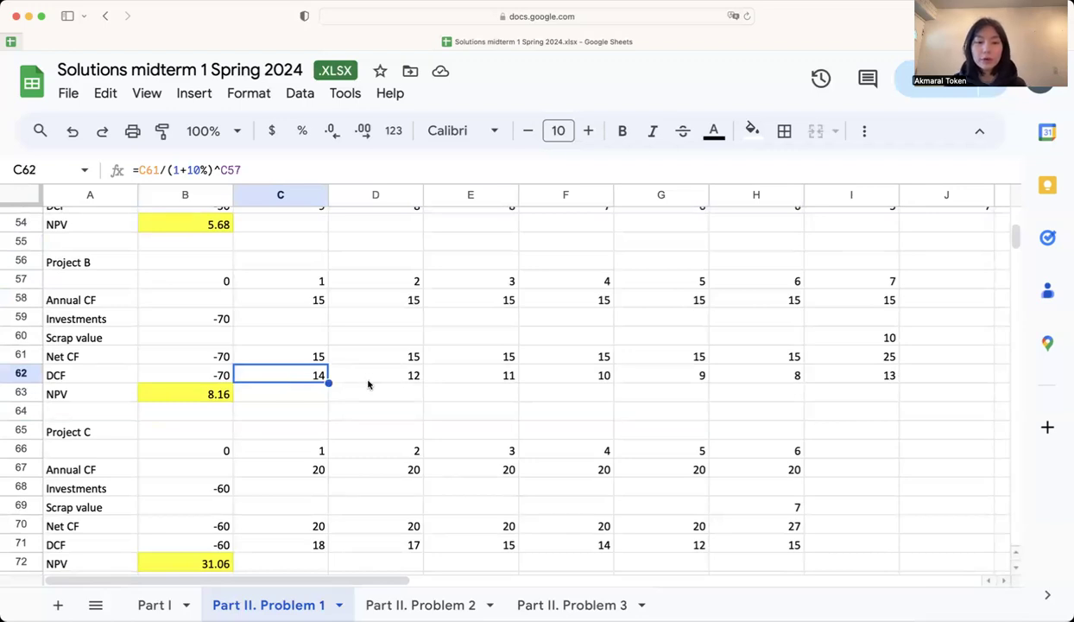
click(414, 377)
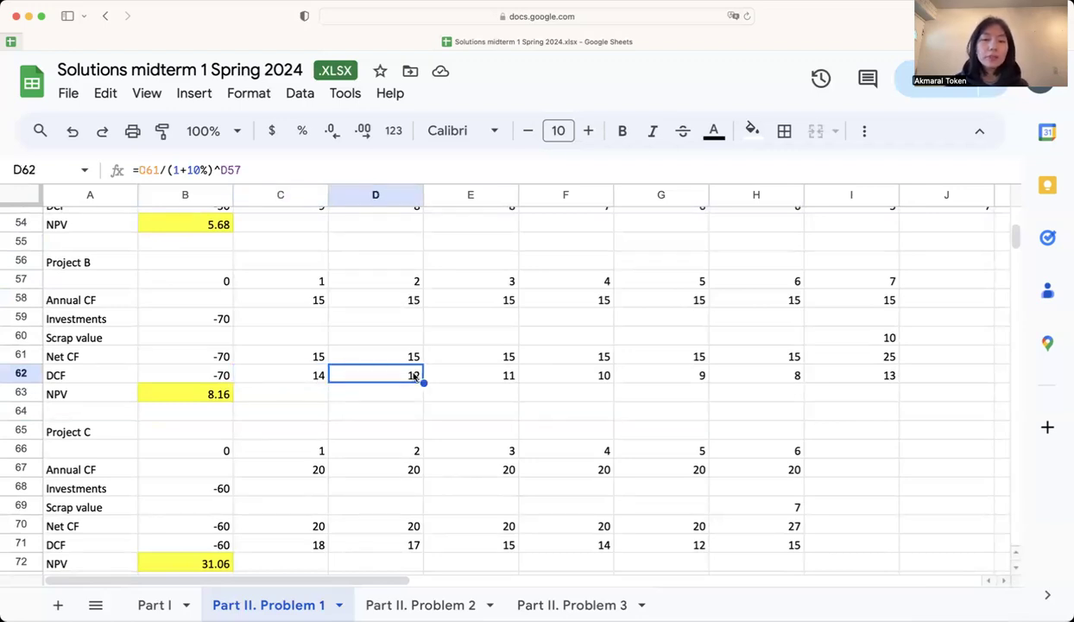
scroll(415, 377, down, 1)
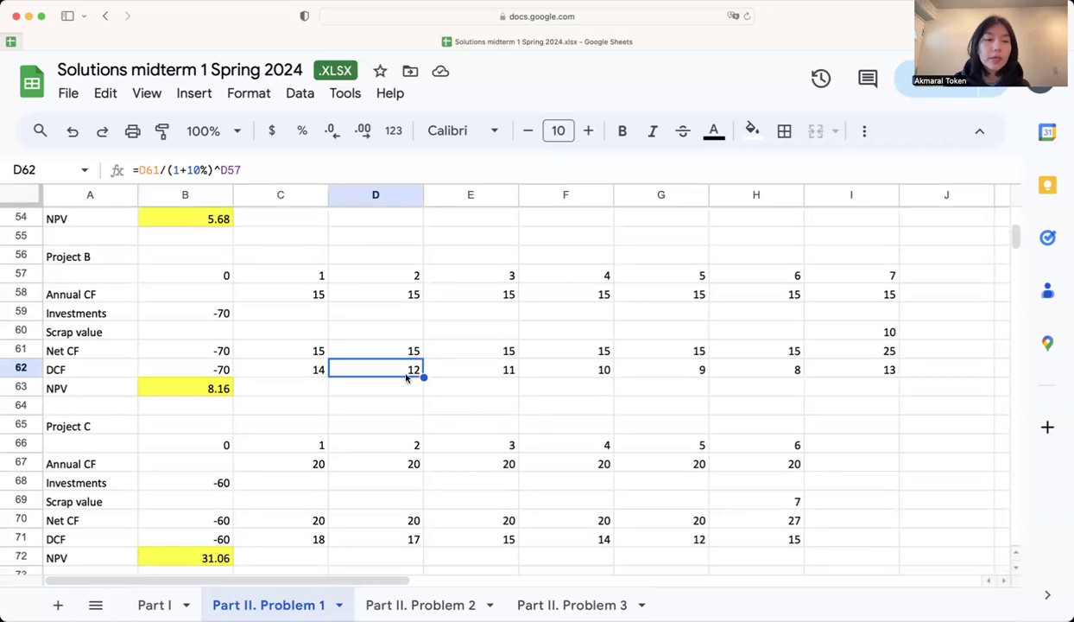
click(213, 391)
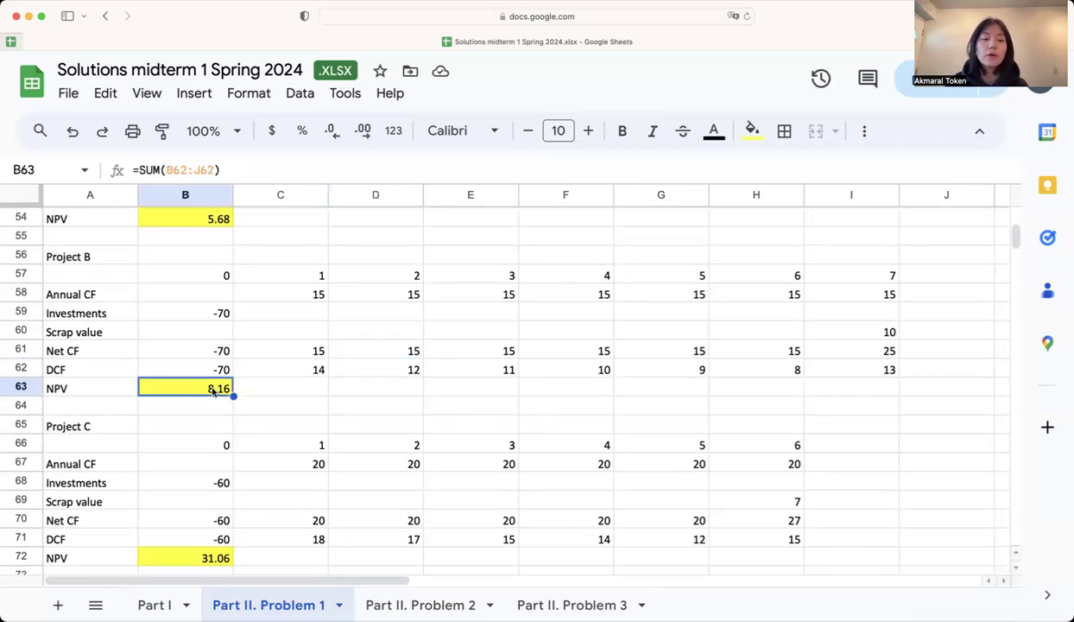
double_click(213, 390)
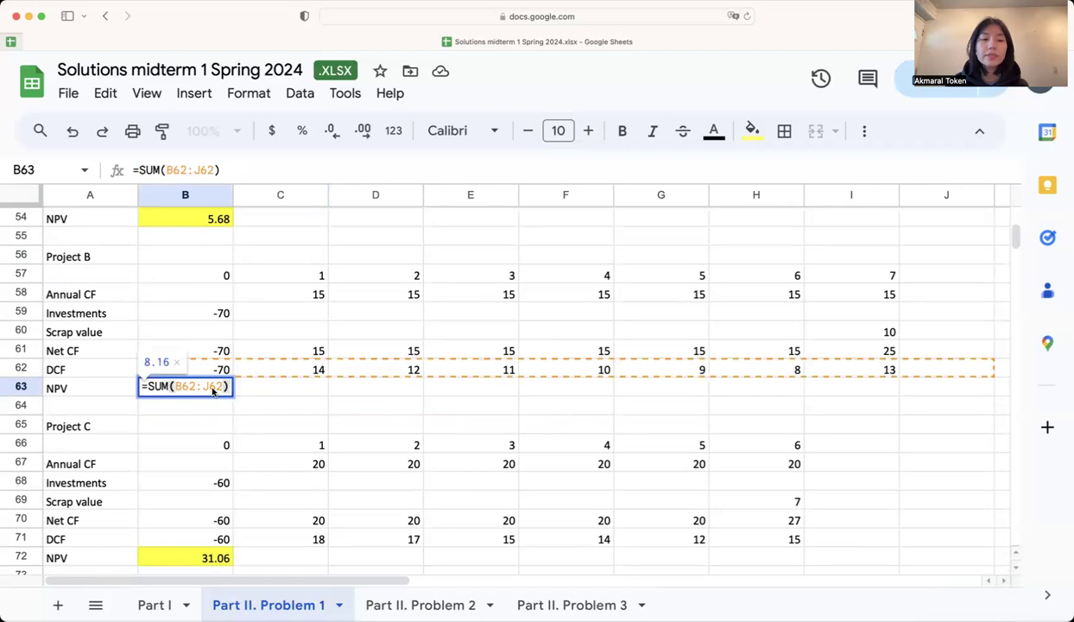
key(Return)
Review Project C's NPV formula in B72 and the NPV answer in row 74.
scroll(213, 391, down, 2)
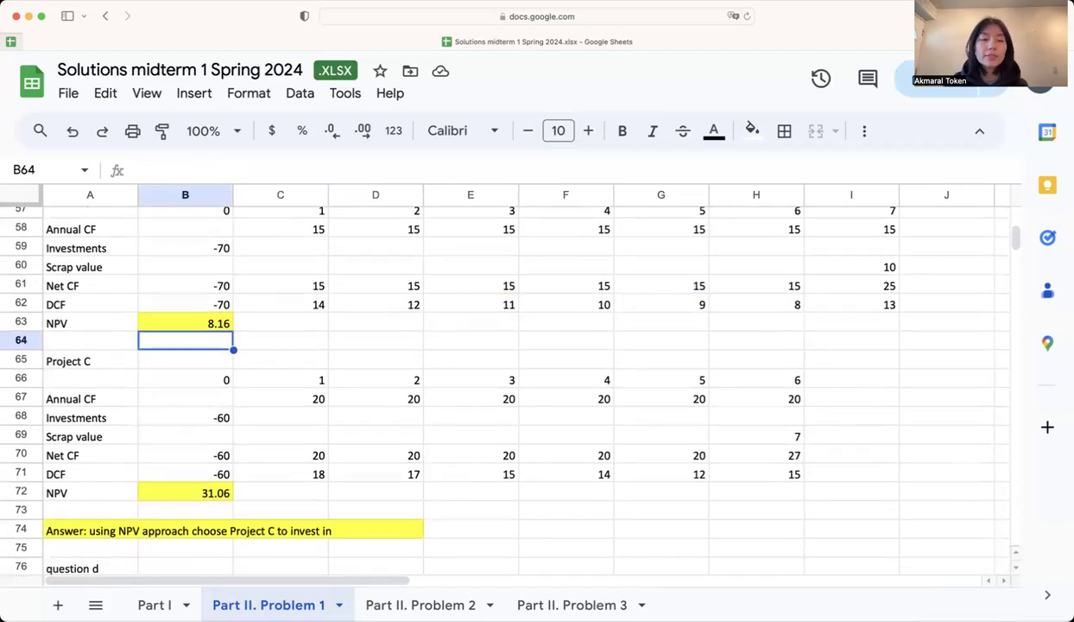
scroll(207, 393, down, 1)
click(214, 467)
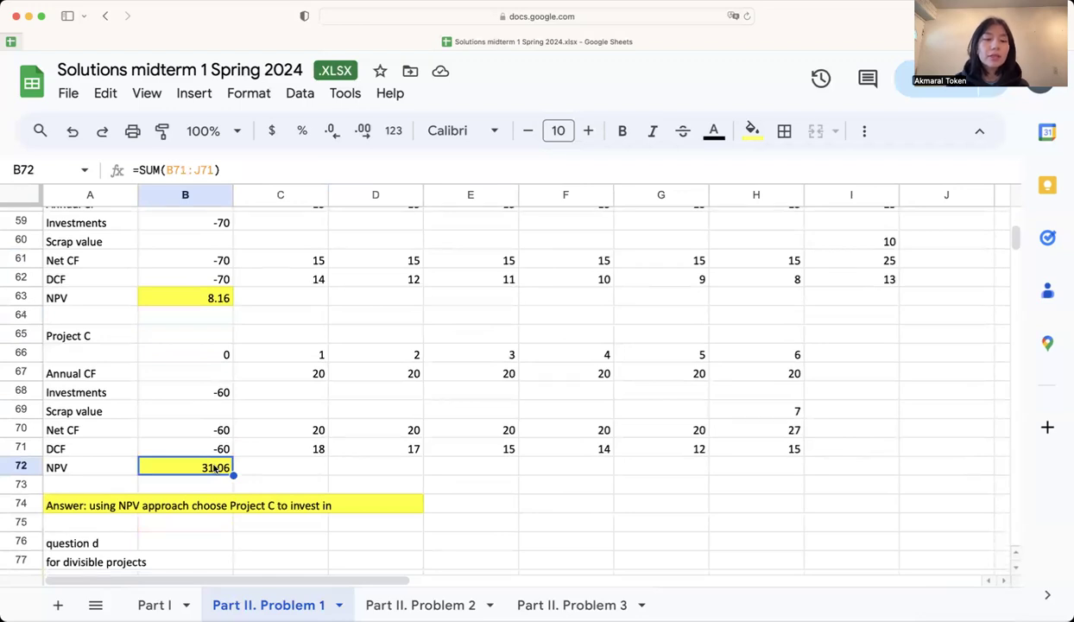
scroll(232, 415, down, 3)
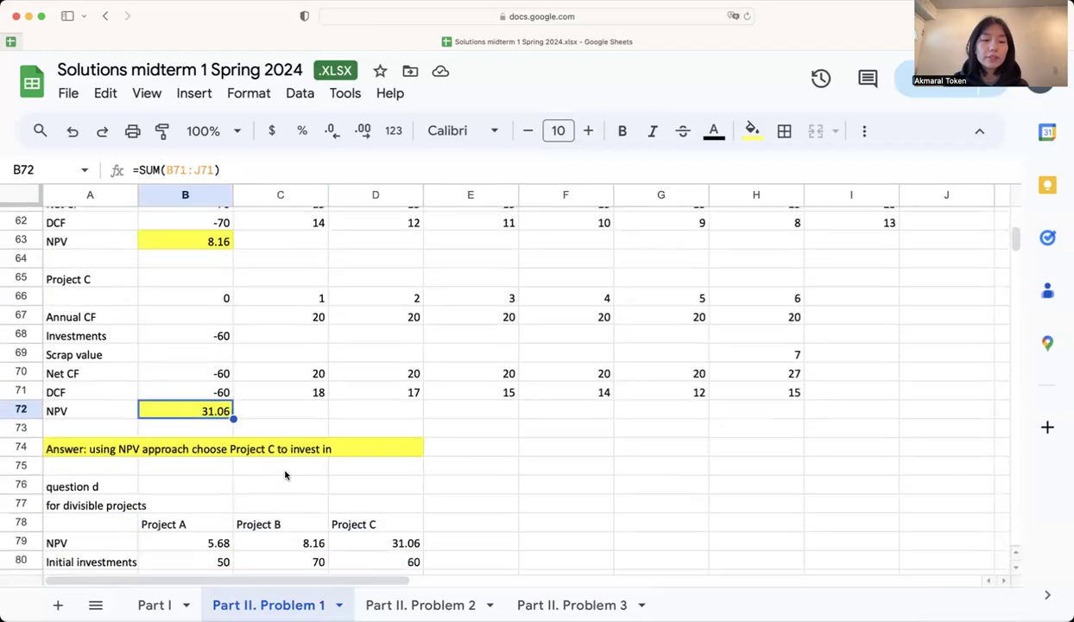
Compare the NPVs of Projects A, B and C in B54, B63 and B72.
scroll(220, 447, up, 3)
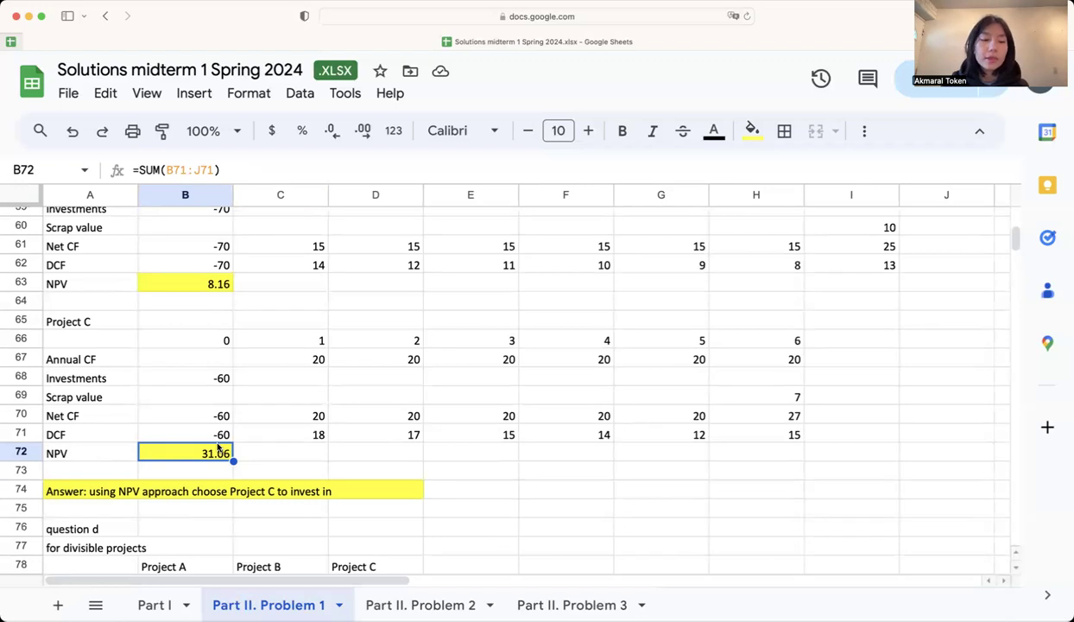
scroll(218, 446, up, 3)
scroll(218, 446, up, 2)
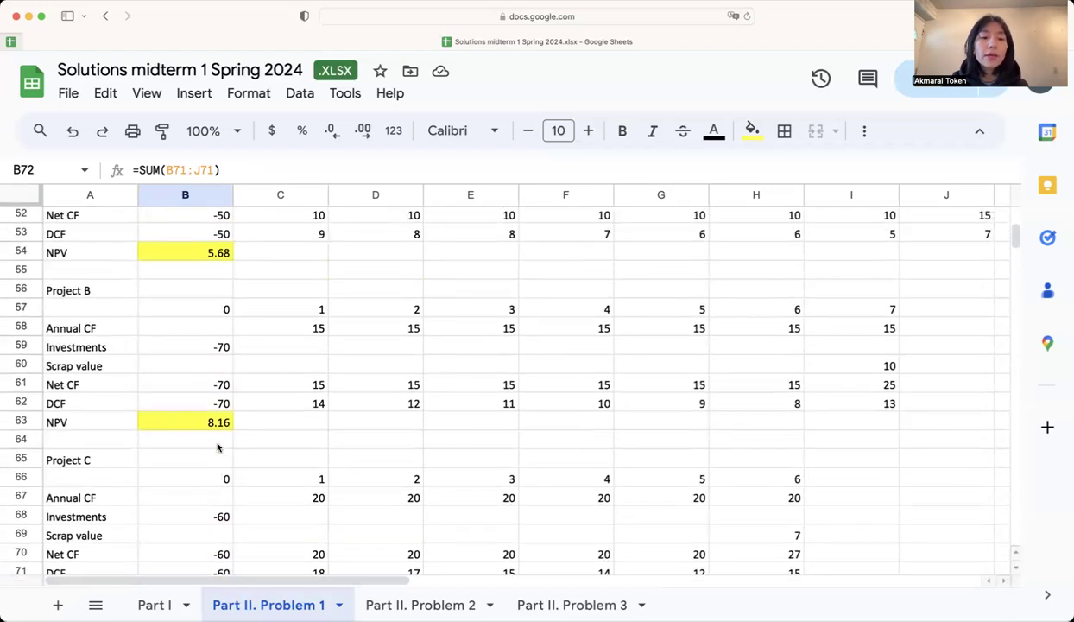
scroll(217, 447, down, 1)
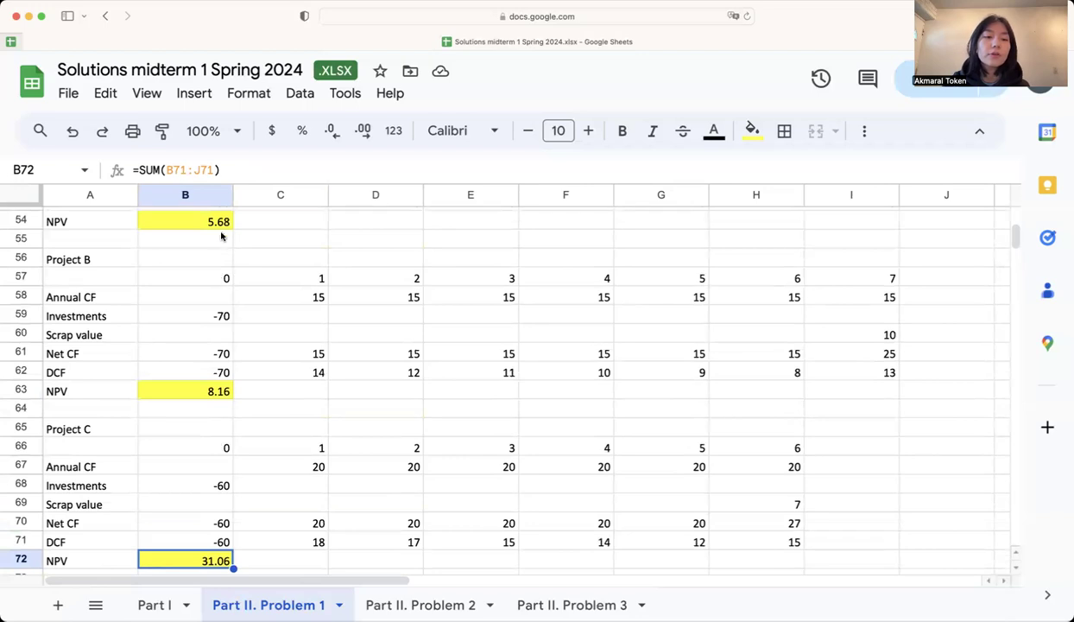
scroll(214, 348, down, 2)
click(214, 346)
click(220, 515)
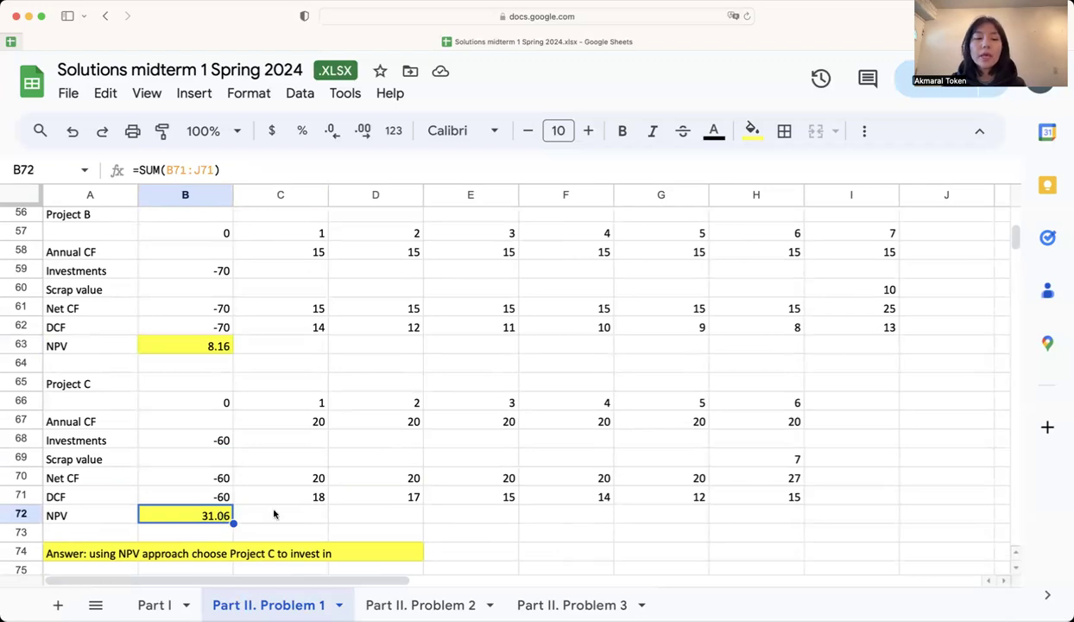
Look over question d's tables for divisible and indivisible projects in rows 76 to 93.
scroll(274, 510, down, 3)
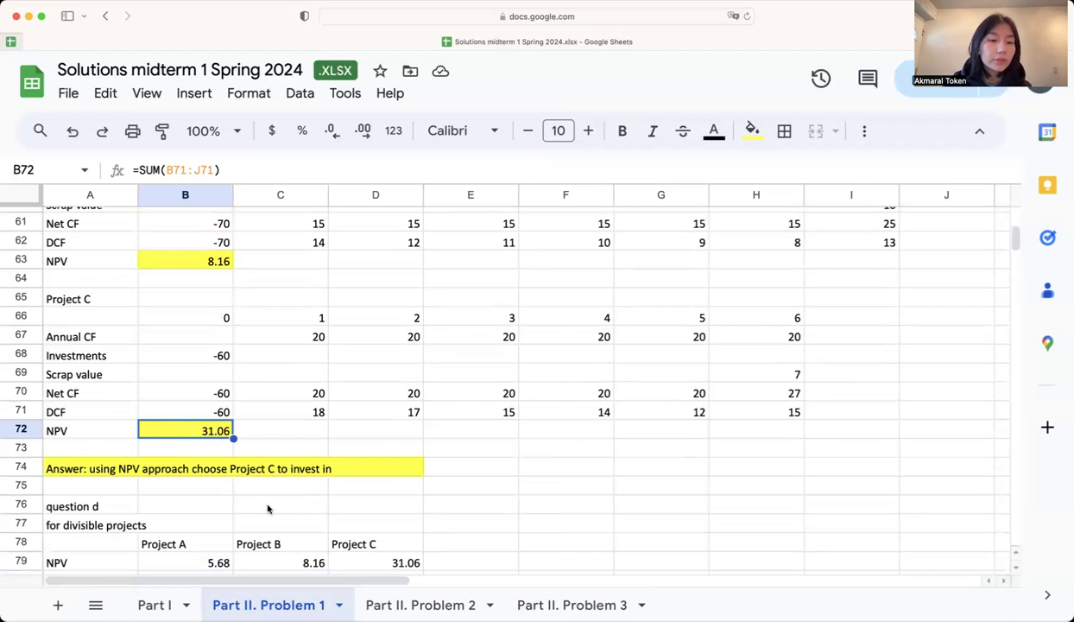
scroll(265, 506, down, 5)
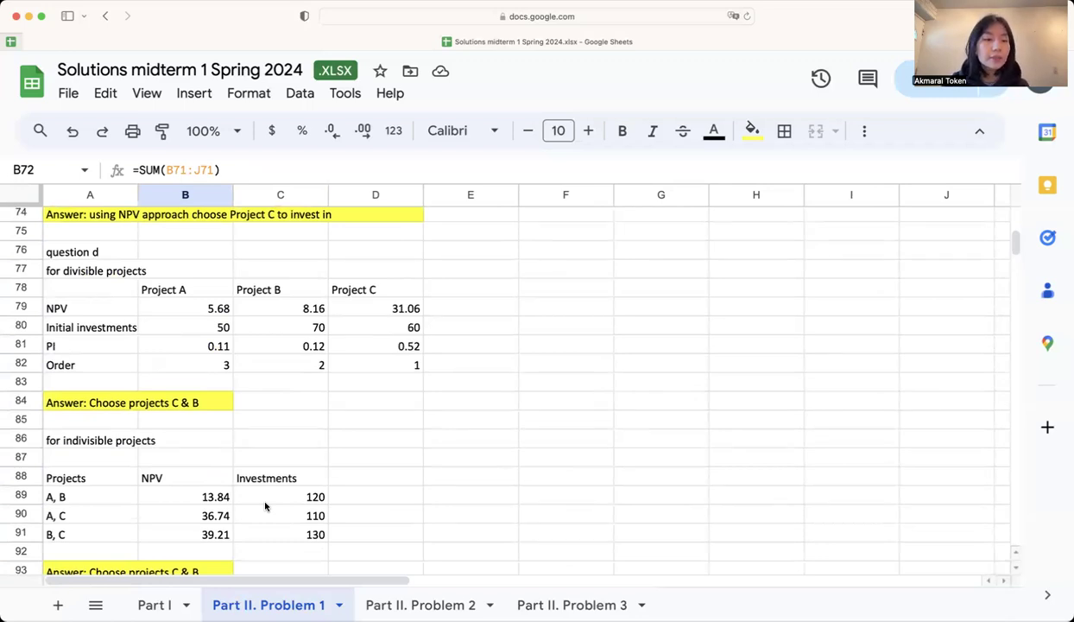
scroll(265, 506, down, 3)
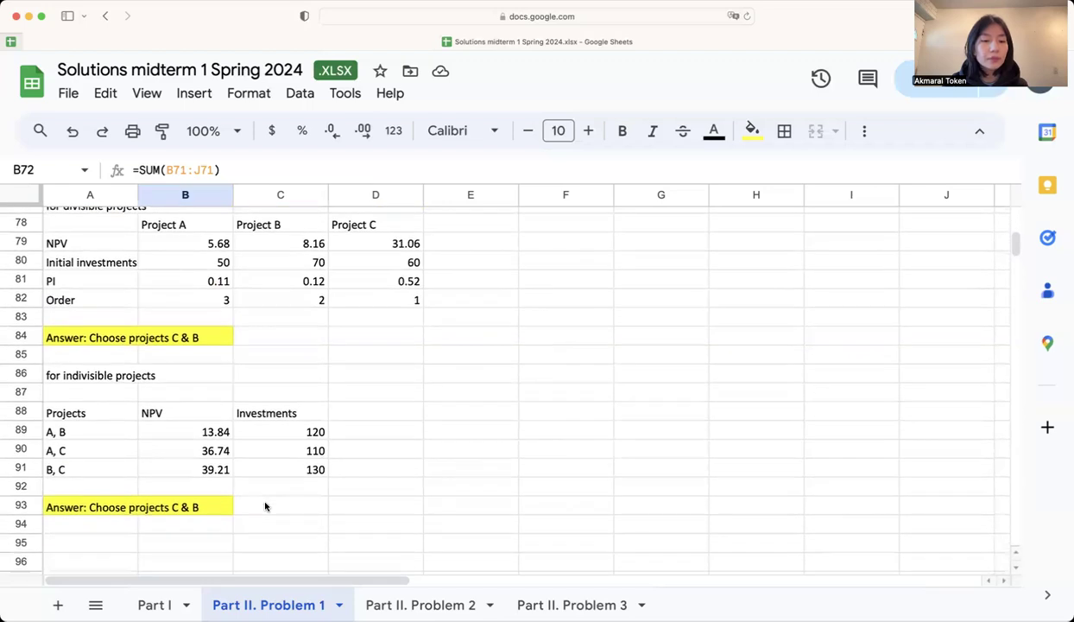
scroll(265, 507, up, 2)
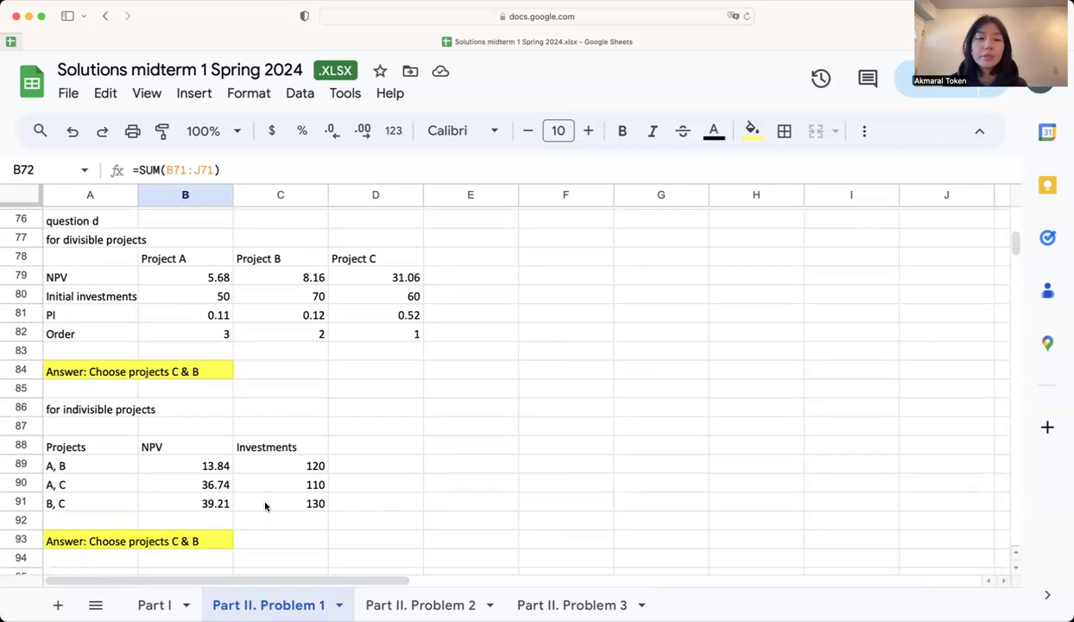
scroll(265, 507, up, 2)
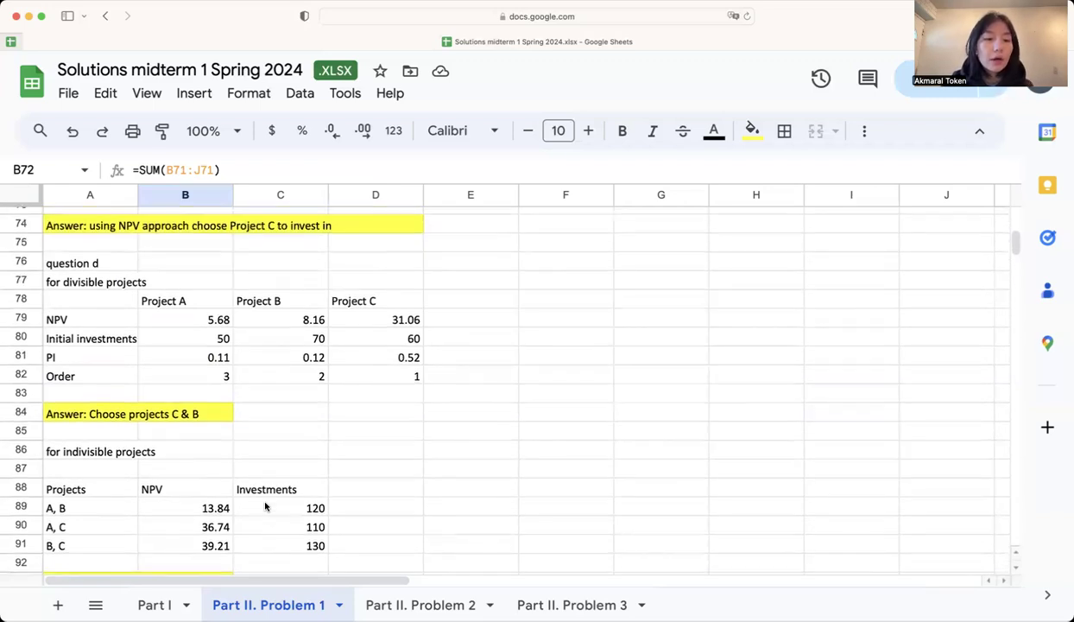
Review Project A's NPV and initial investment in B79 and B80, and the PI formulas in B81, C81 and D81.
click(91, 283)
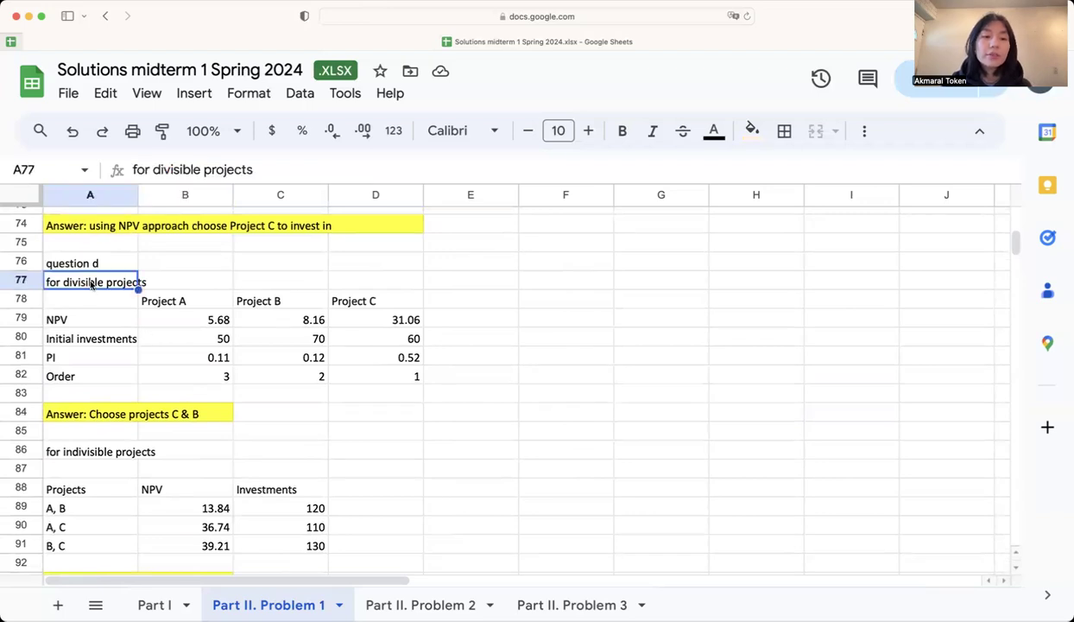
click(196, 313)
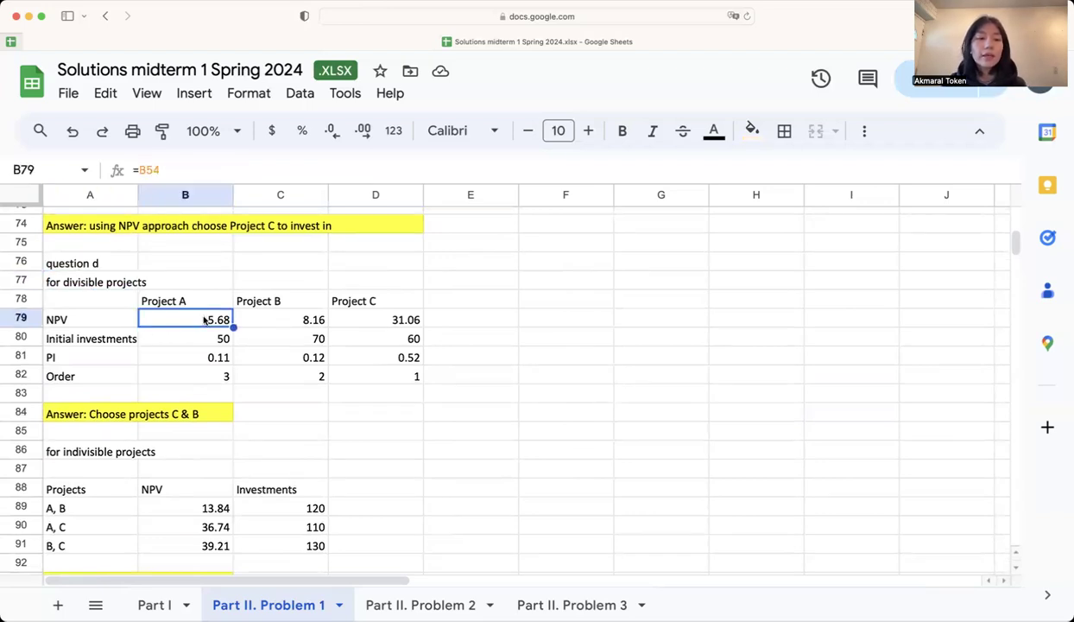
click(213, 339)
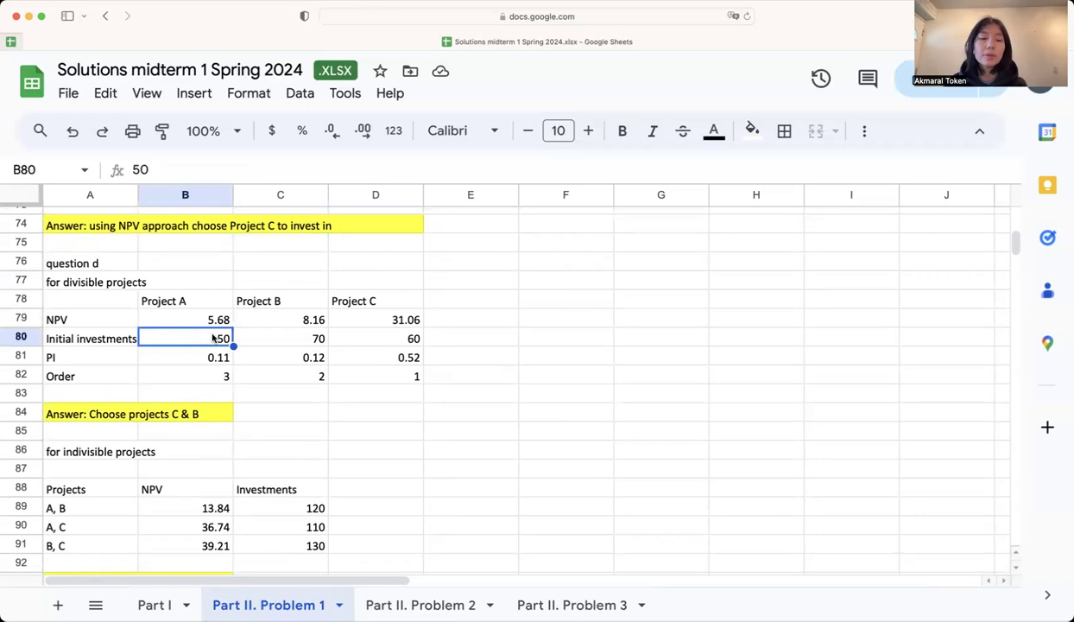
click(210, 358)
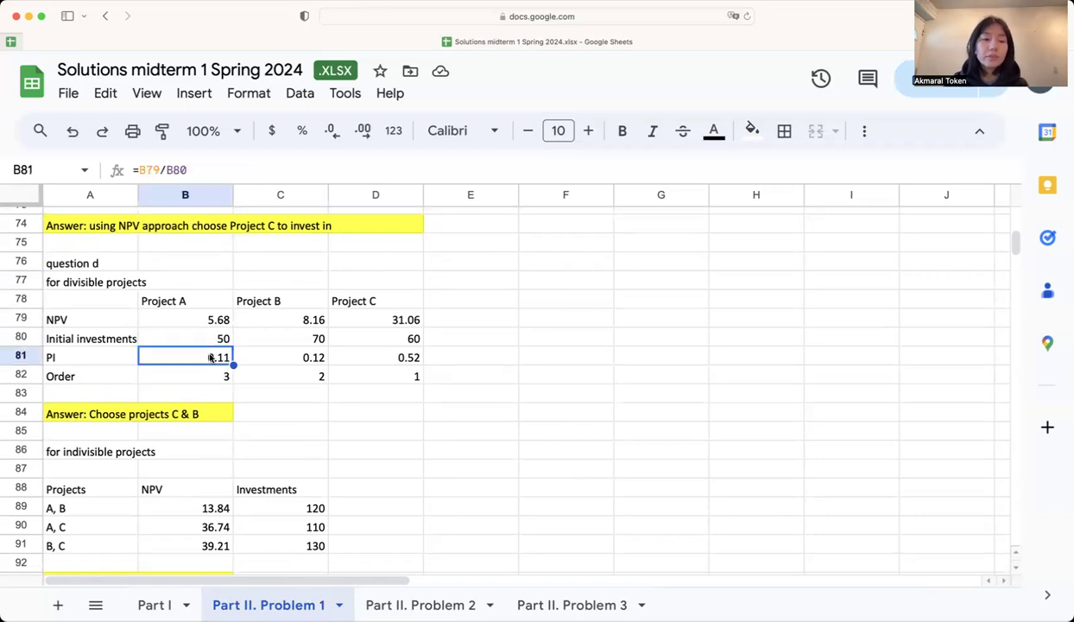
double_click(209, 358)
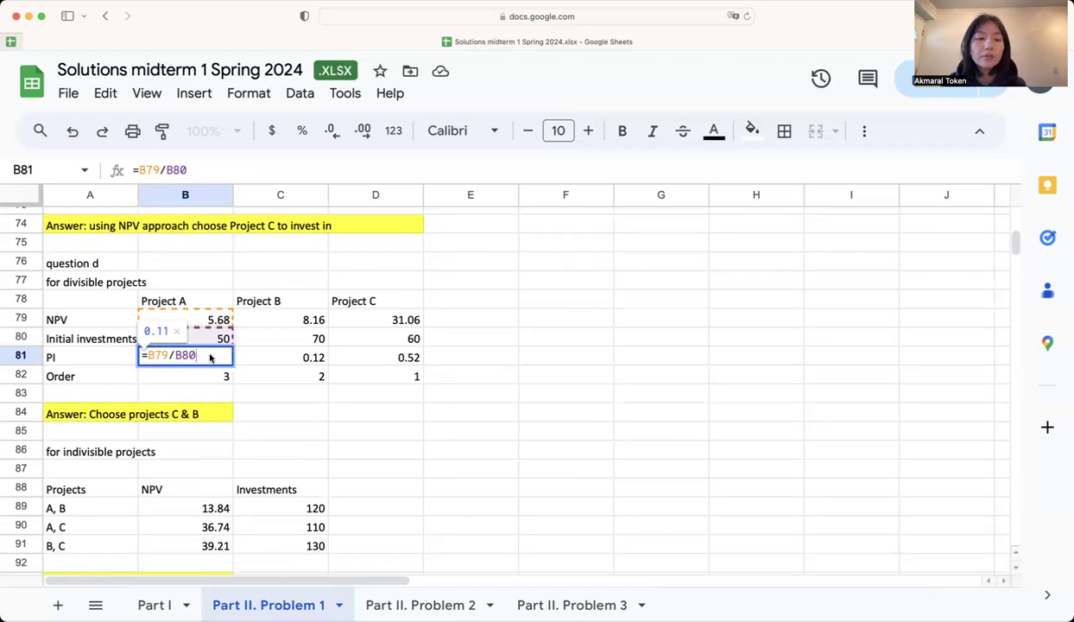
key(Return)
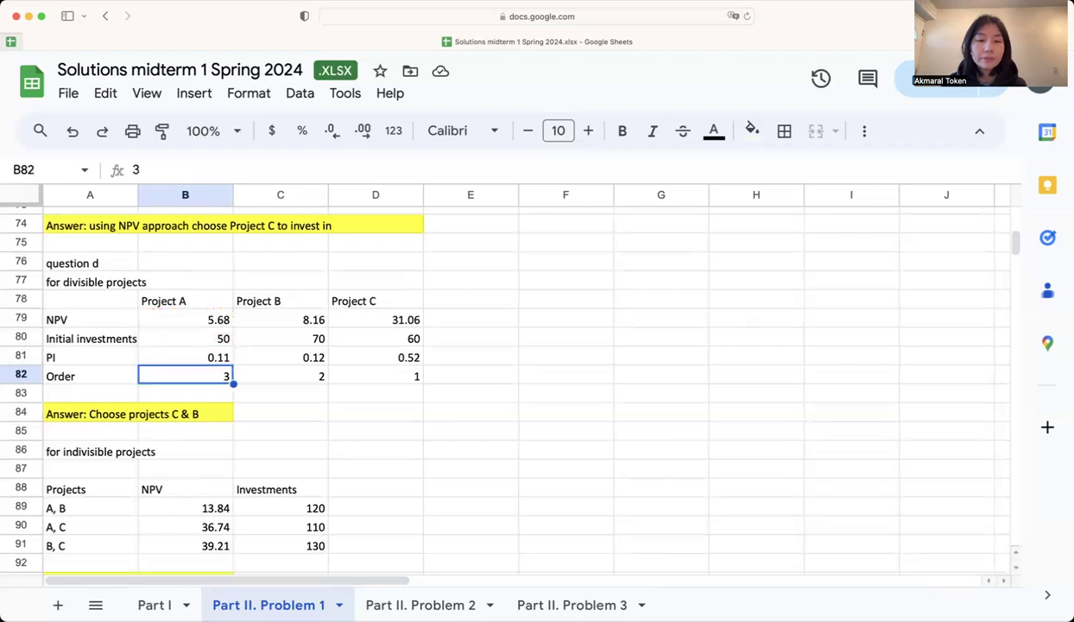
click(293, 357)
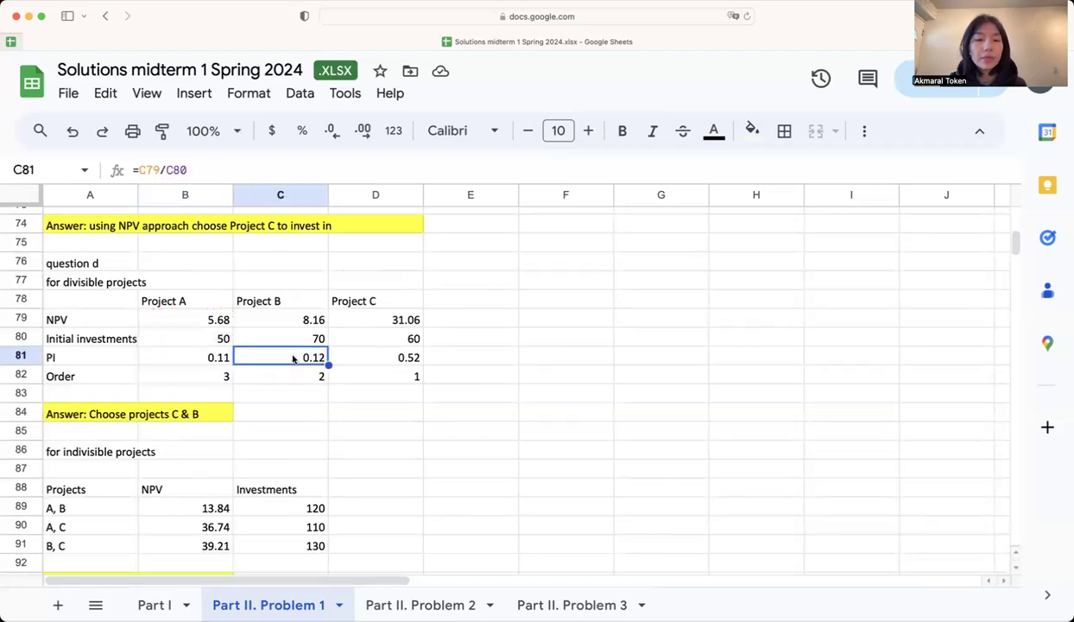
click(380, 359)
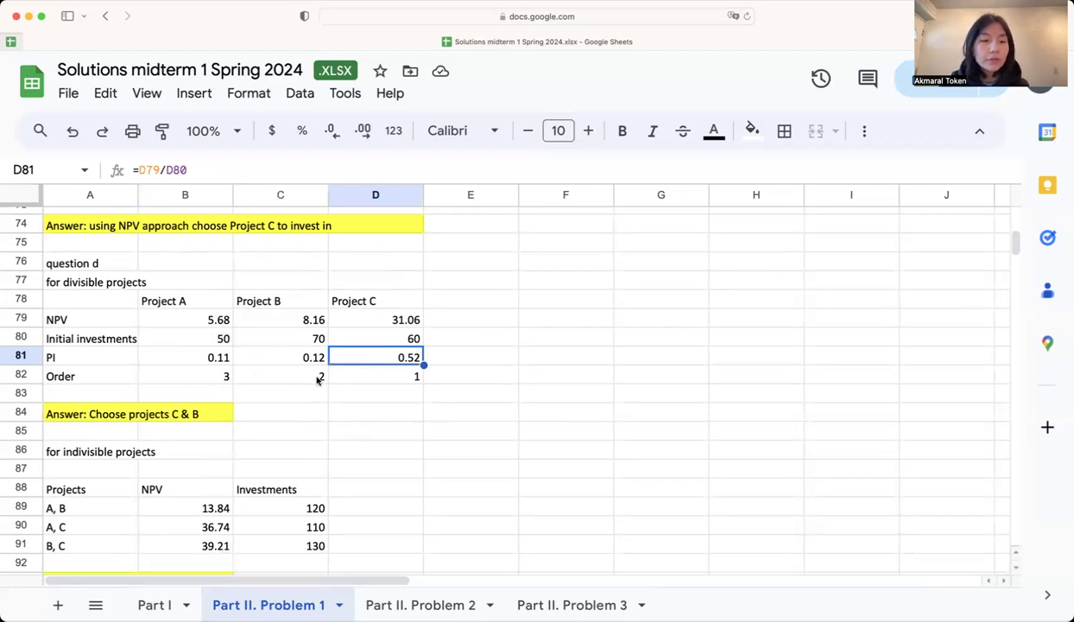
Check the project ranking in row 82 and view the sum of Project B's and C's initial investments in C80:D80.
click(390, 376)
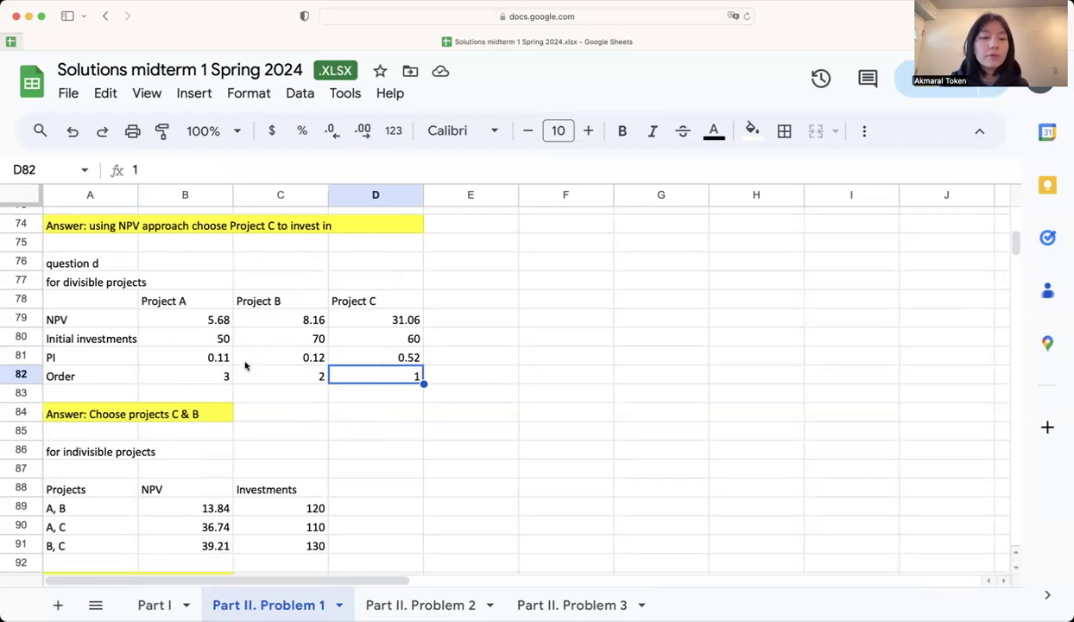
click(215, 376)
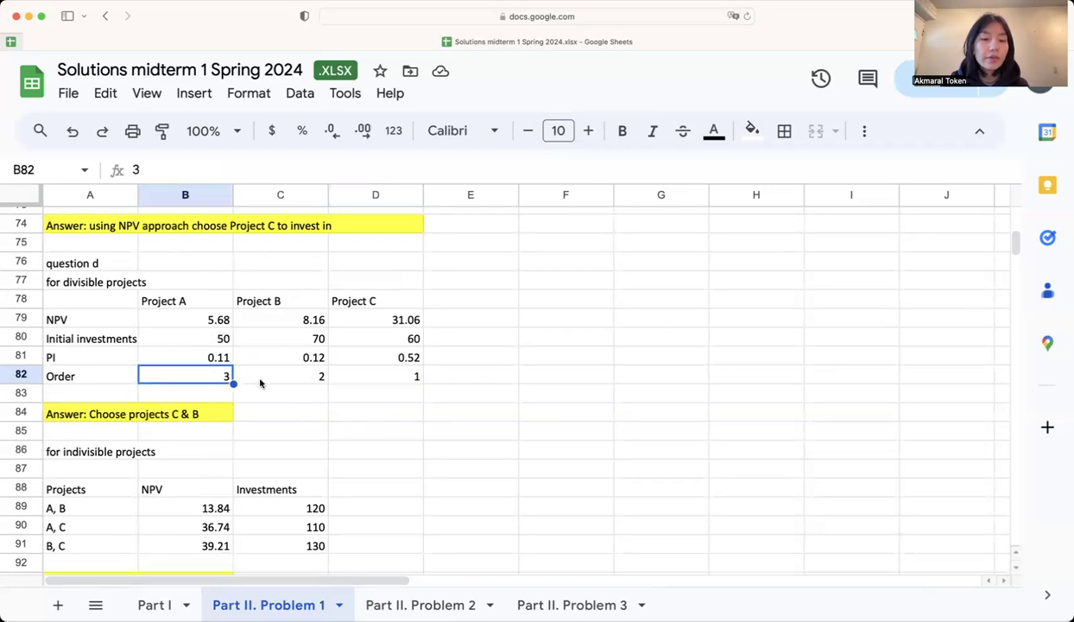
click(393, 341)
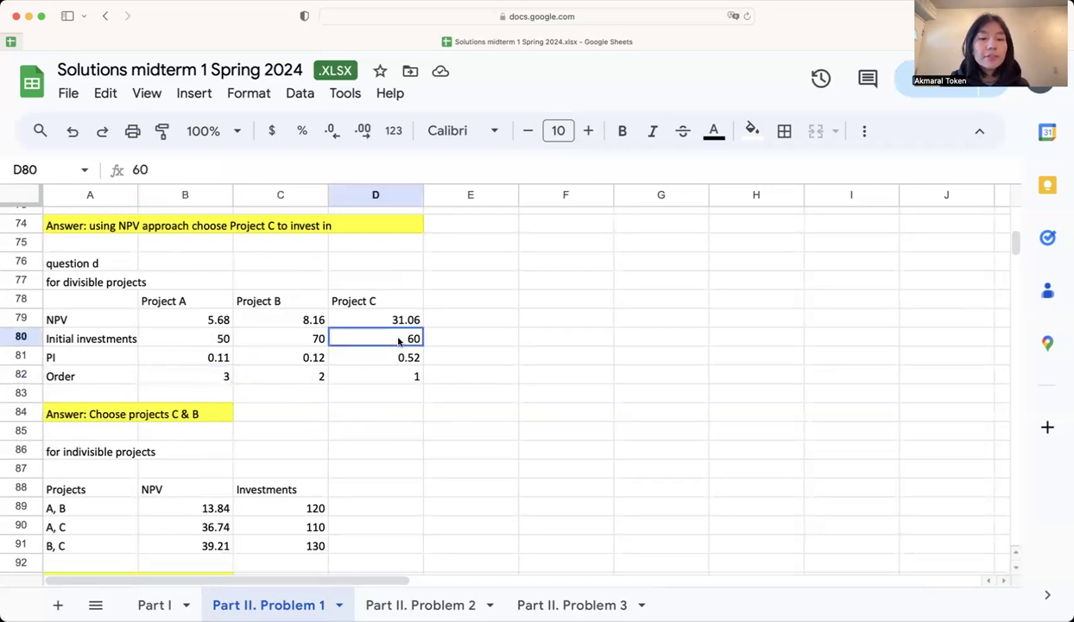
shift+click(309, 341)
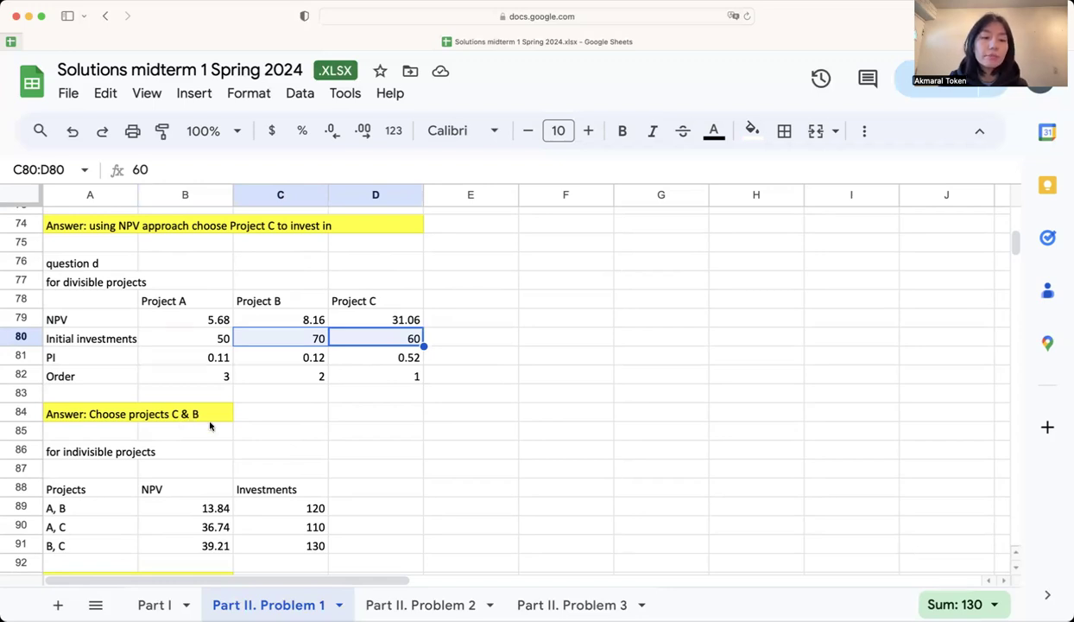
Review the indivisible project combinations listed in A89:A91.
scroll(209, 423, down, 1)
scroll(209, 424, down, 4)
scroll(209, 425, up, 1)
scroll(209, 425, down, 1)
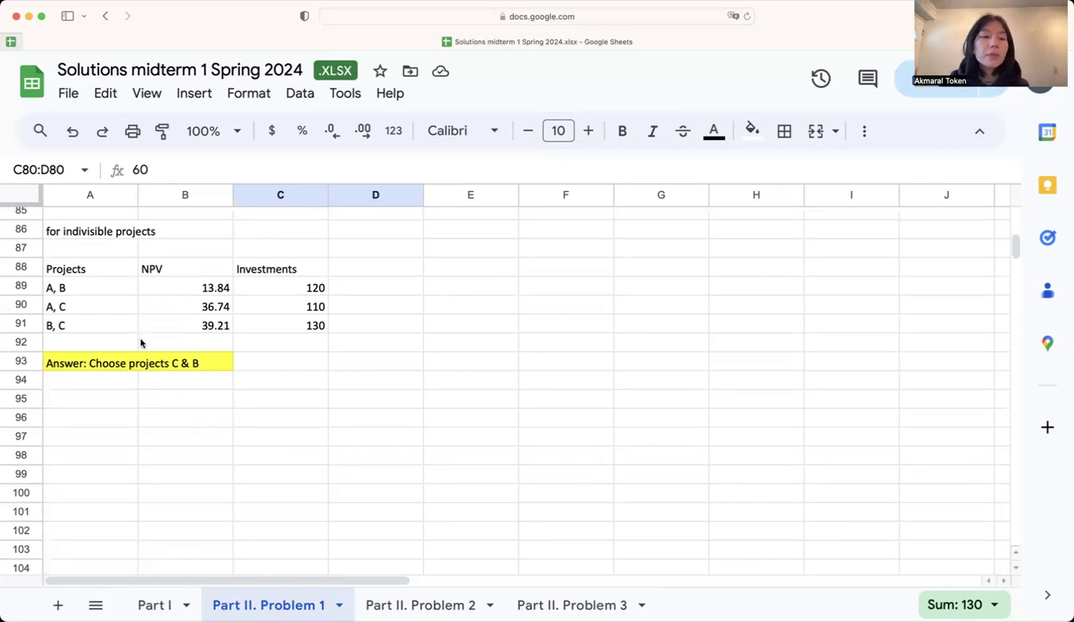
click(98, 289)
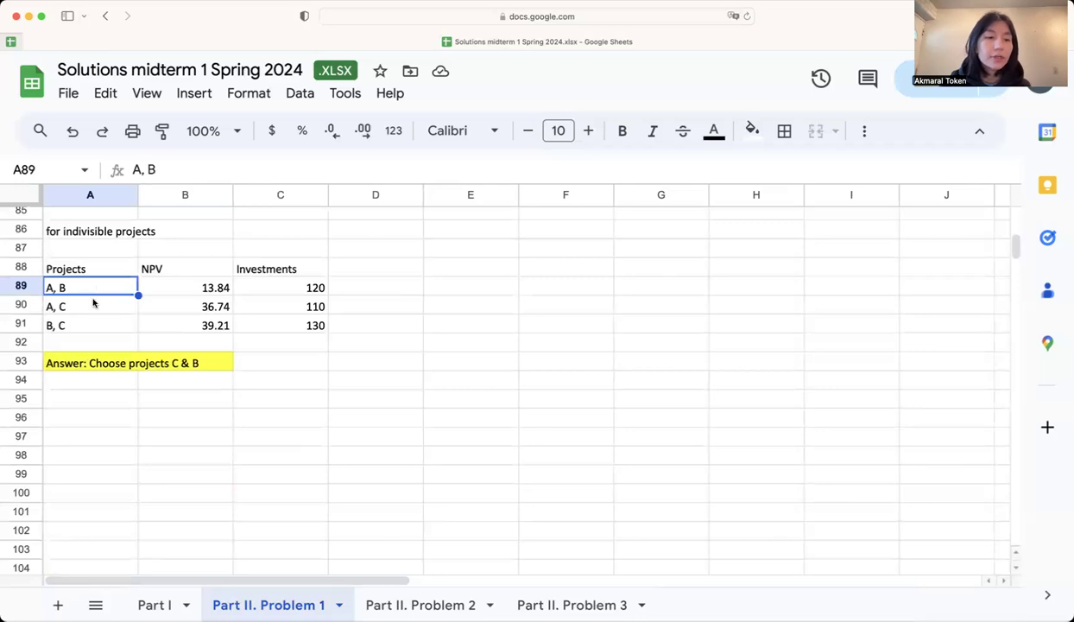
drag(101, 324, 91, 291)
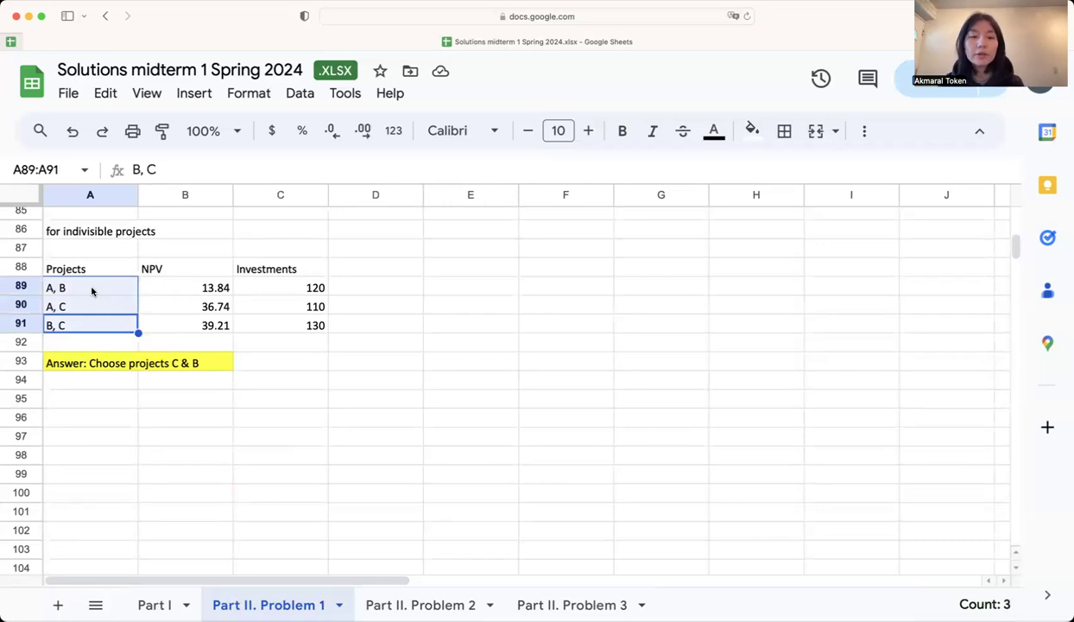
Inspect the combined investment and NPV formulas in C89 and B89, and the investment formula for Projects B and C in C91.
click(254, 290)
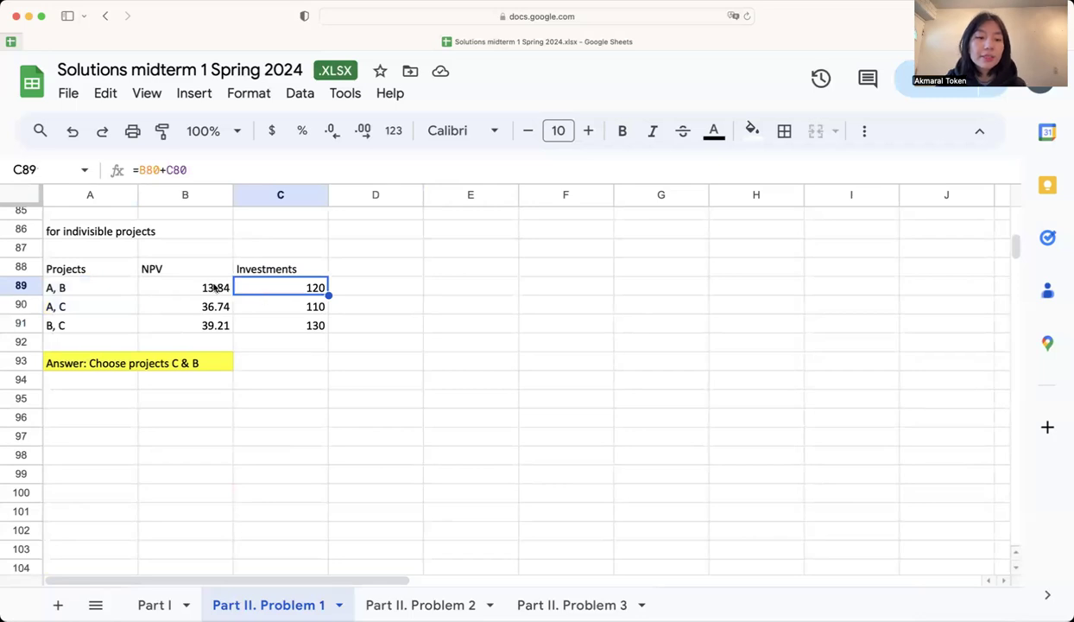
click(214, 287)
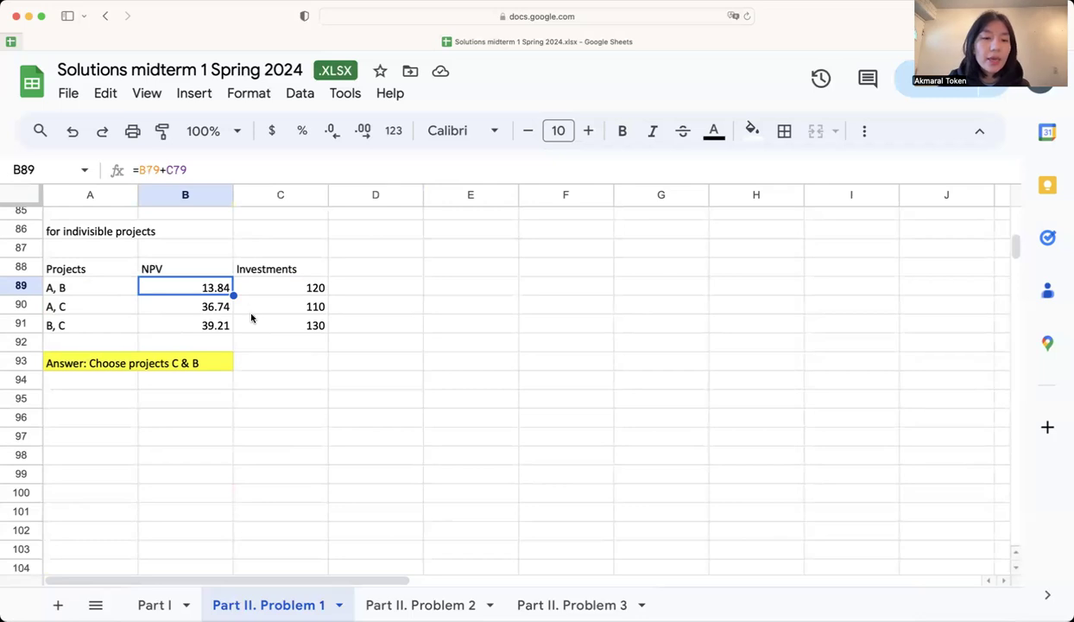
click(285, 323)
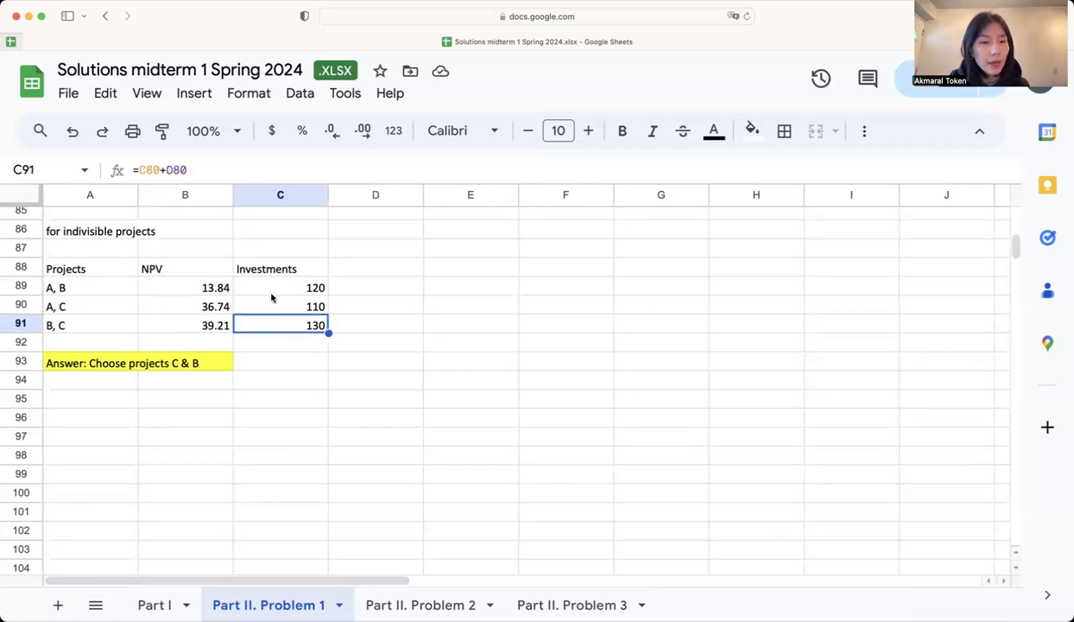
Review the combined NPV and investment of Projects B and C in row 91 and the indivisible-projects answer in A93.
drag(78, 327, 190, 326)
click(190, 326)
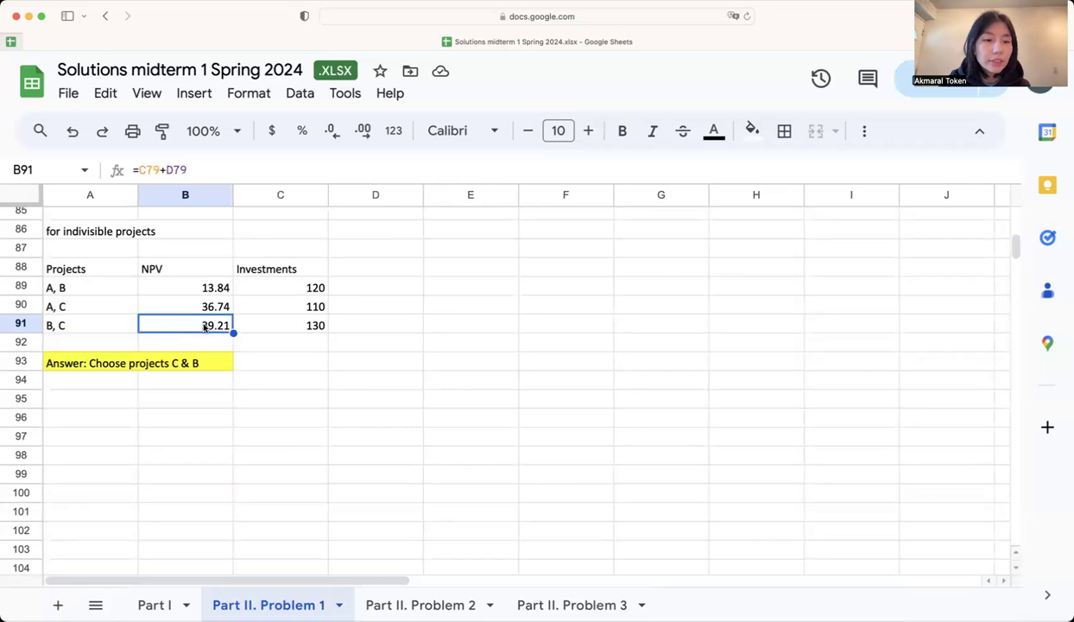
click(88, 330)
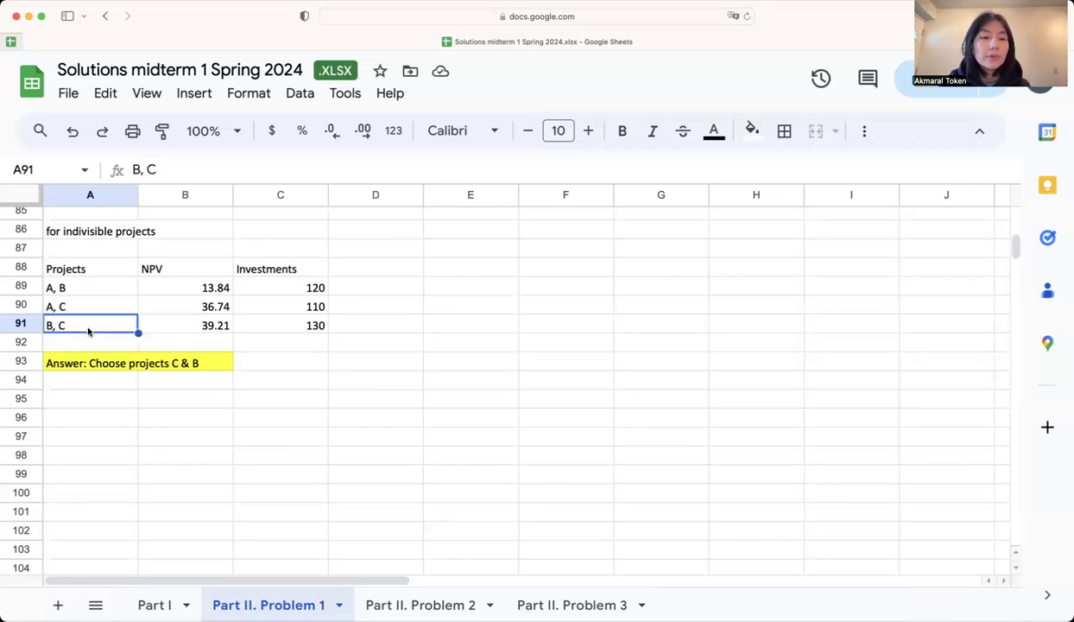
click(304, 325)
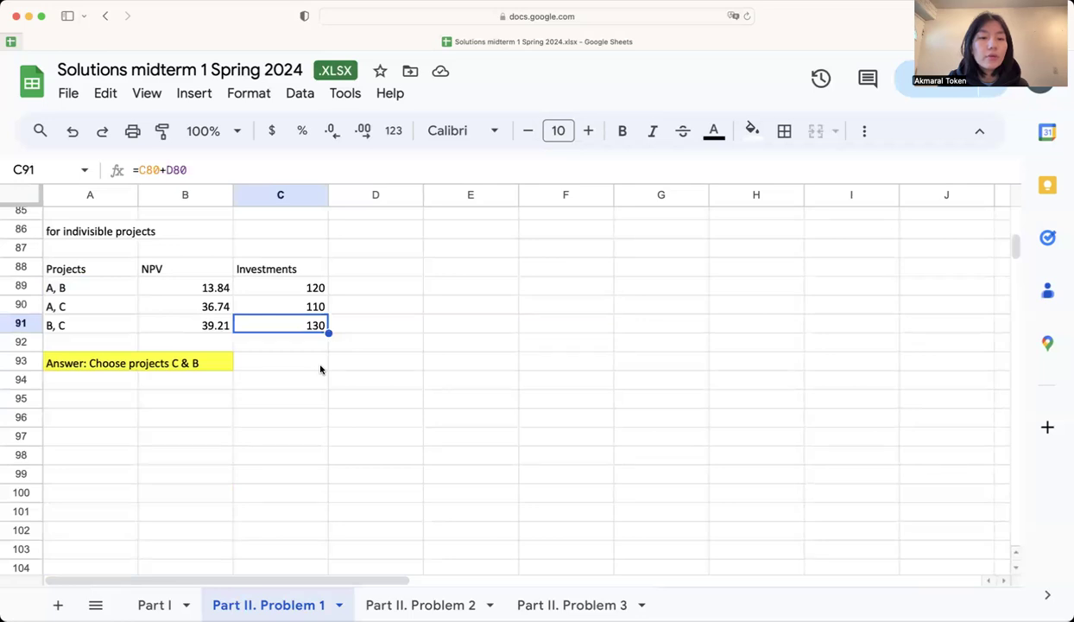
click(104, 365)
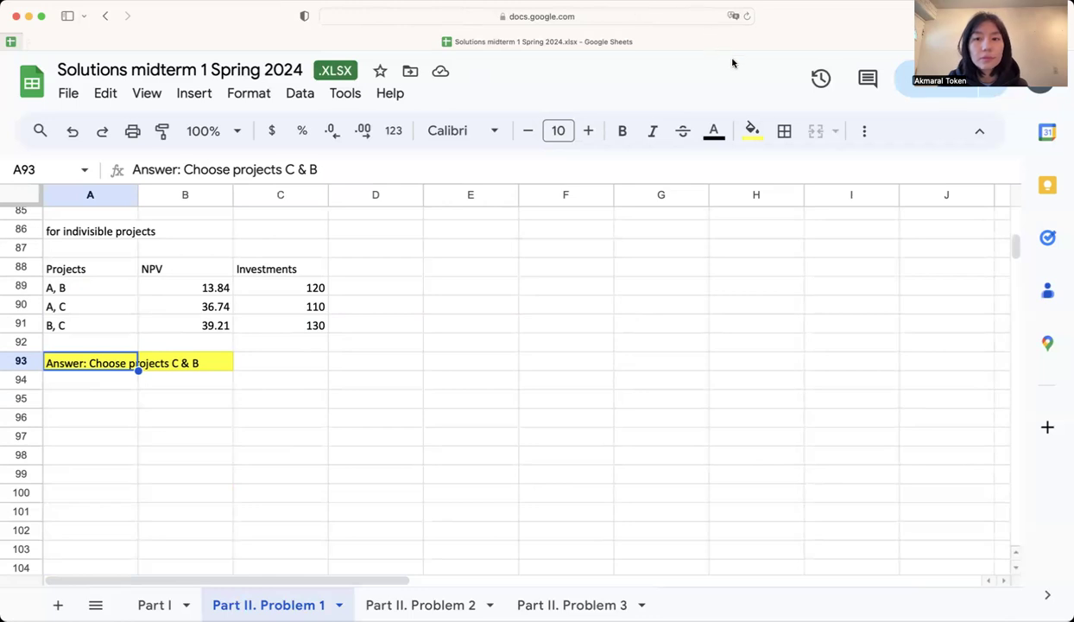
Open the Part II. Problem 2 sheet and inspect the question 1 inputs in B4:B6 and the depreciation formula in B9.
key(alt+Down)
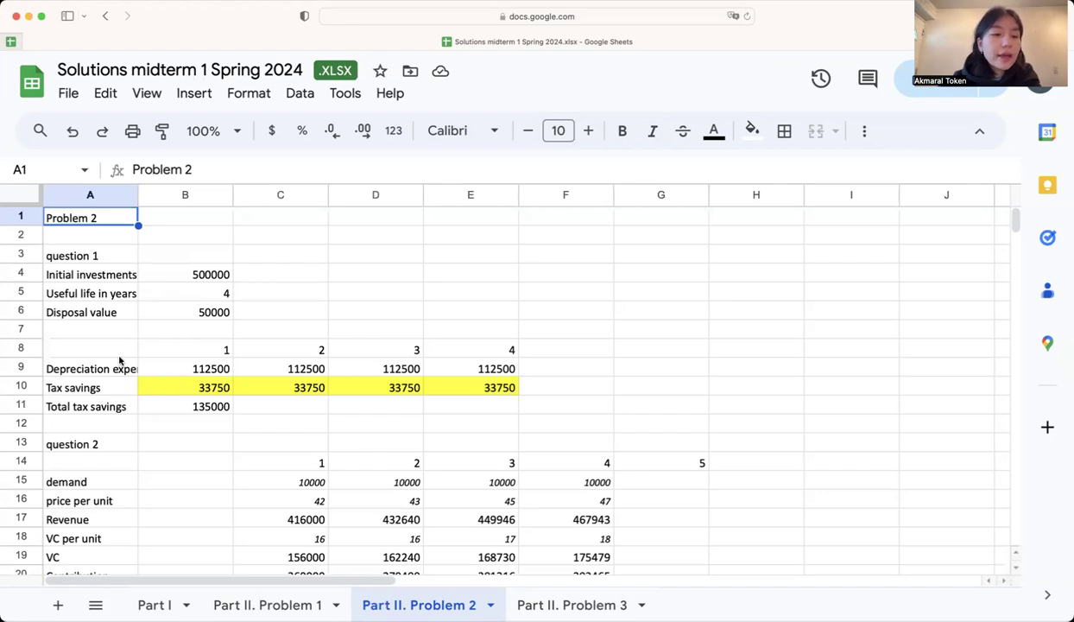
click(178, 373)
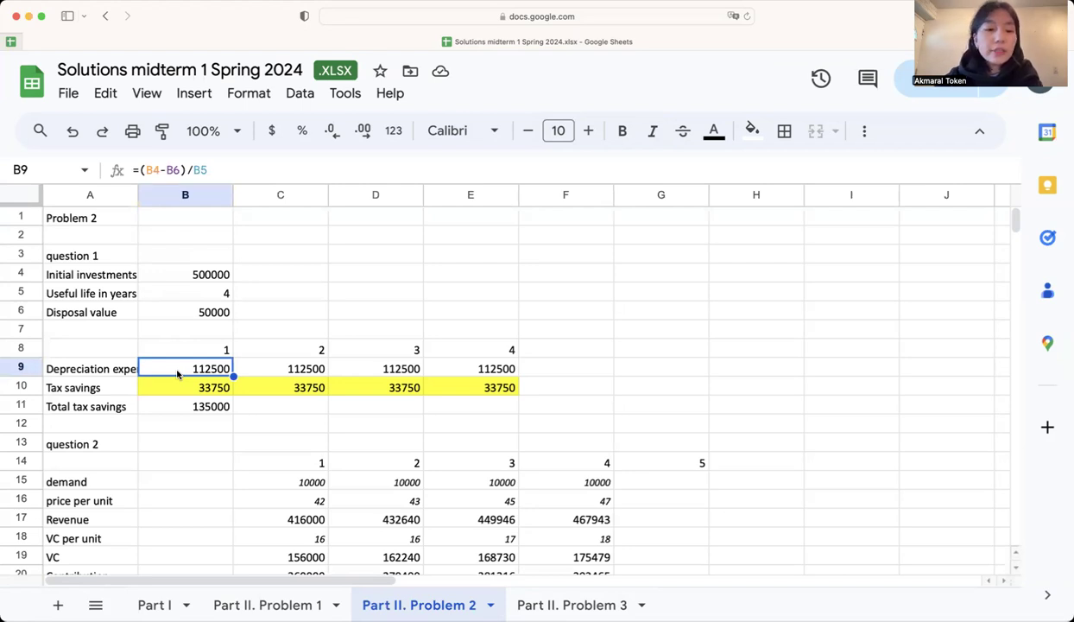
click(91, 273)
click(173, 277)
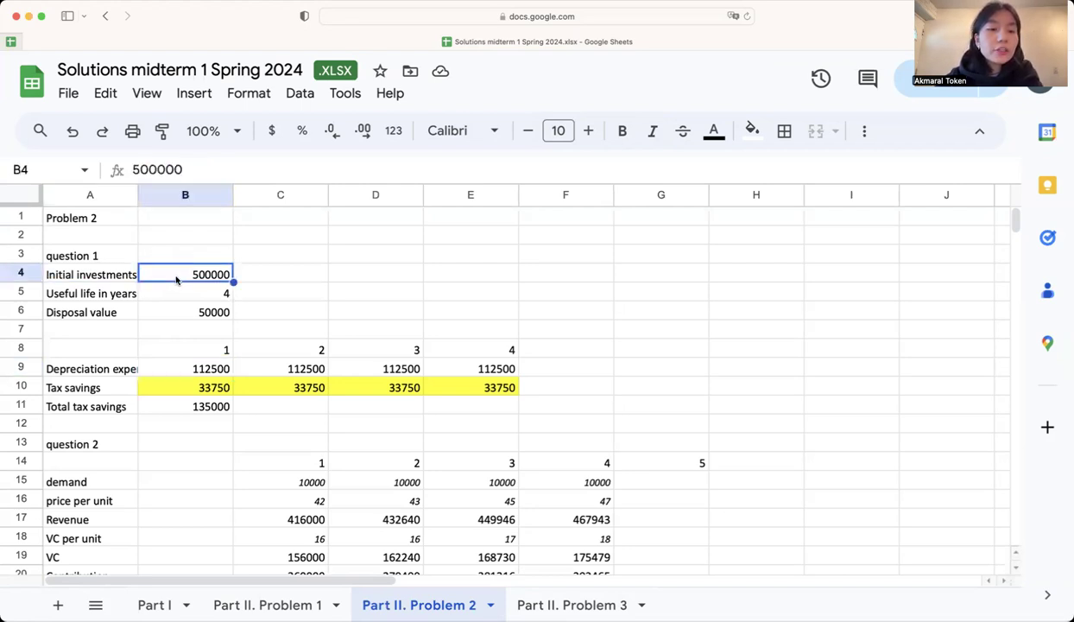
click(221, 293)
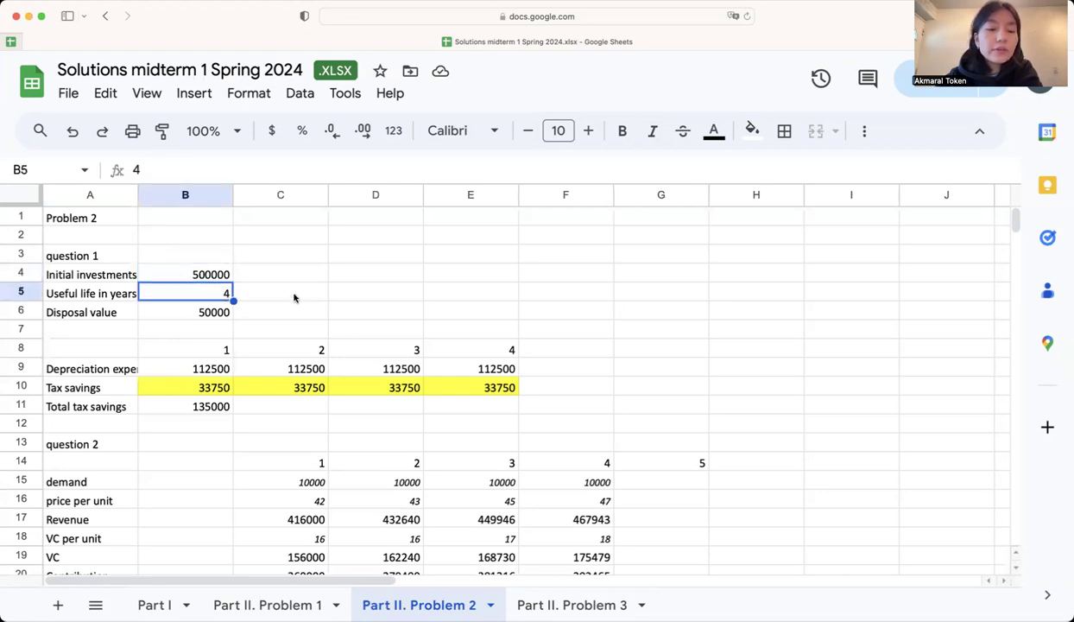
click(205, 312)
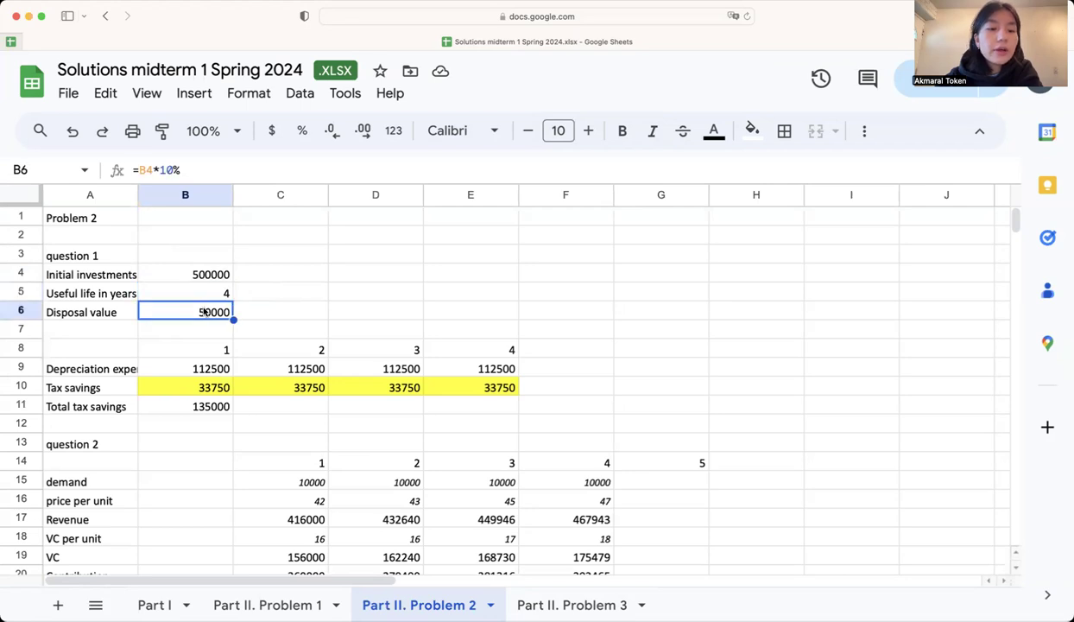
click(216, 370)
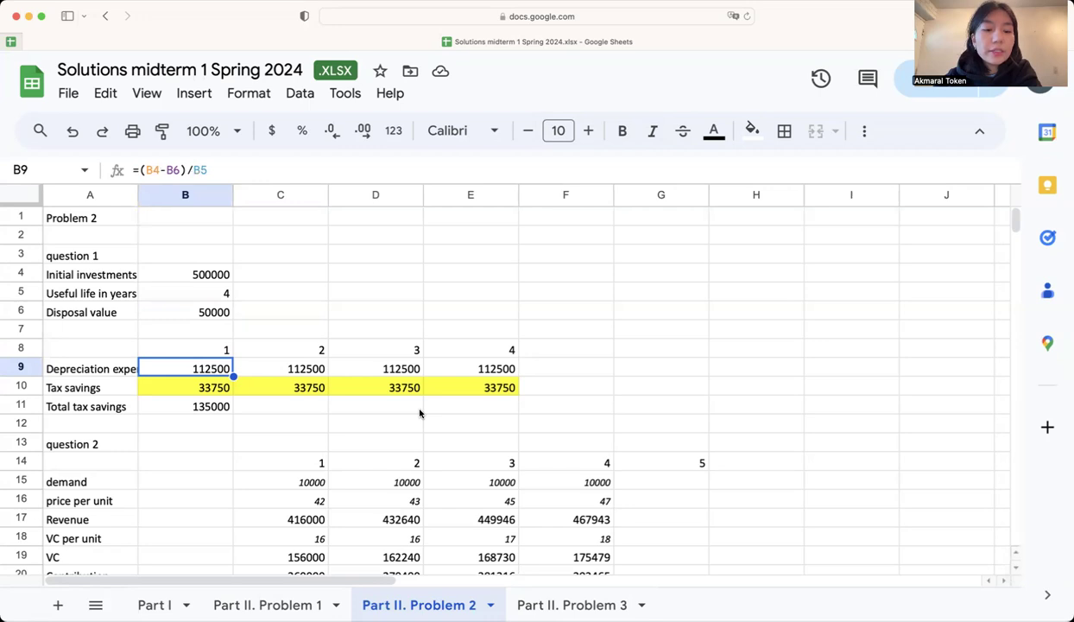
Inspect the yearly tax savings formulas in row 10 and the total tax savings formula in B11.
click(205, 391)
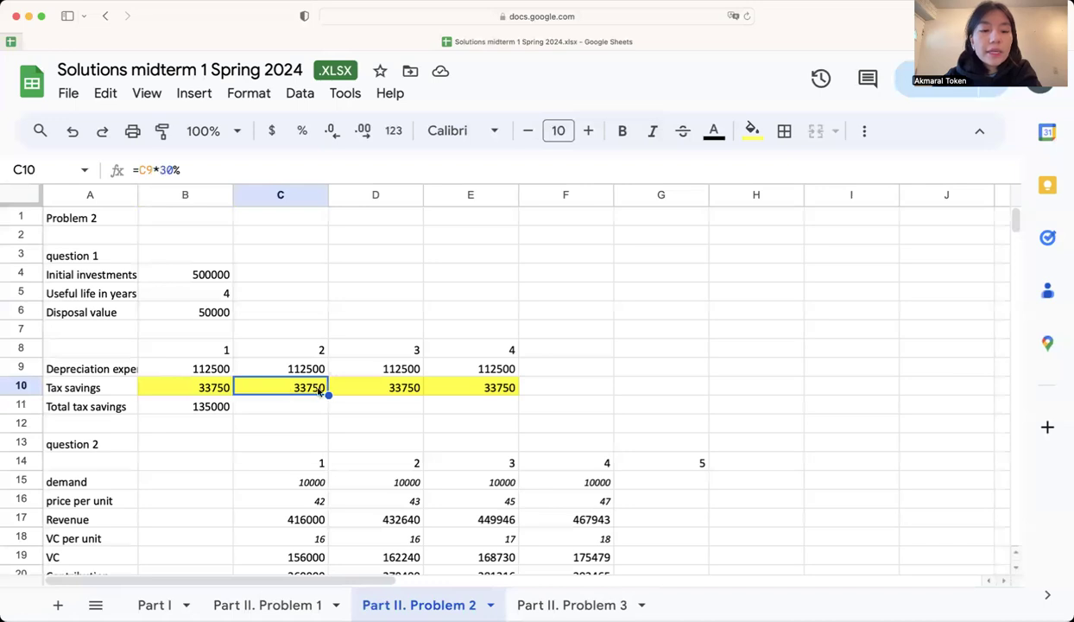
click(460, 387)
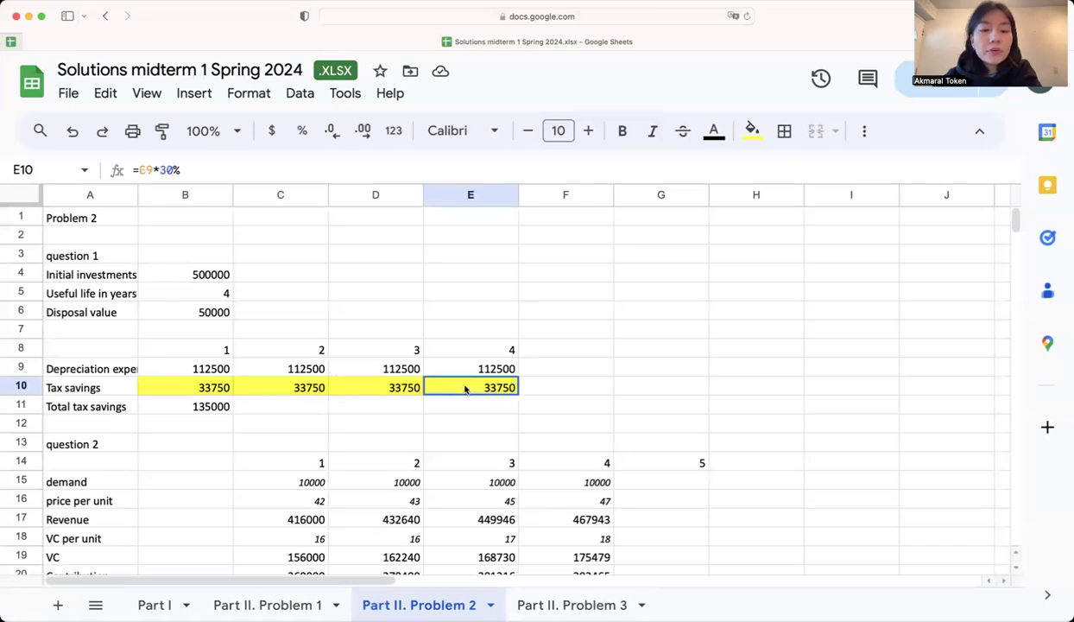
click(185, 404)
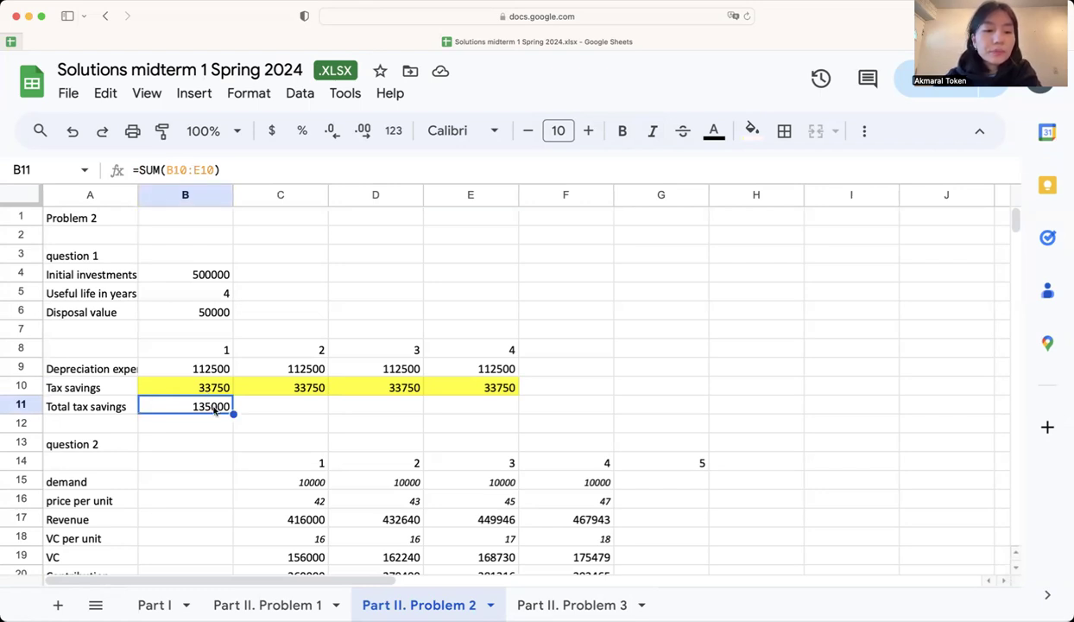
double_click(213, 408)
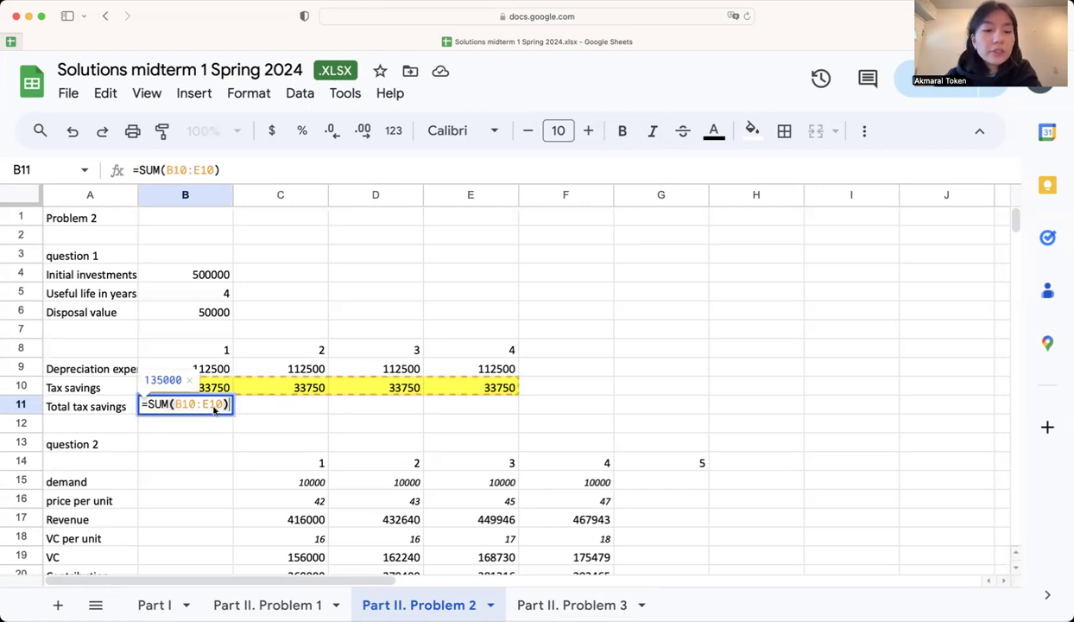
key(Return)
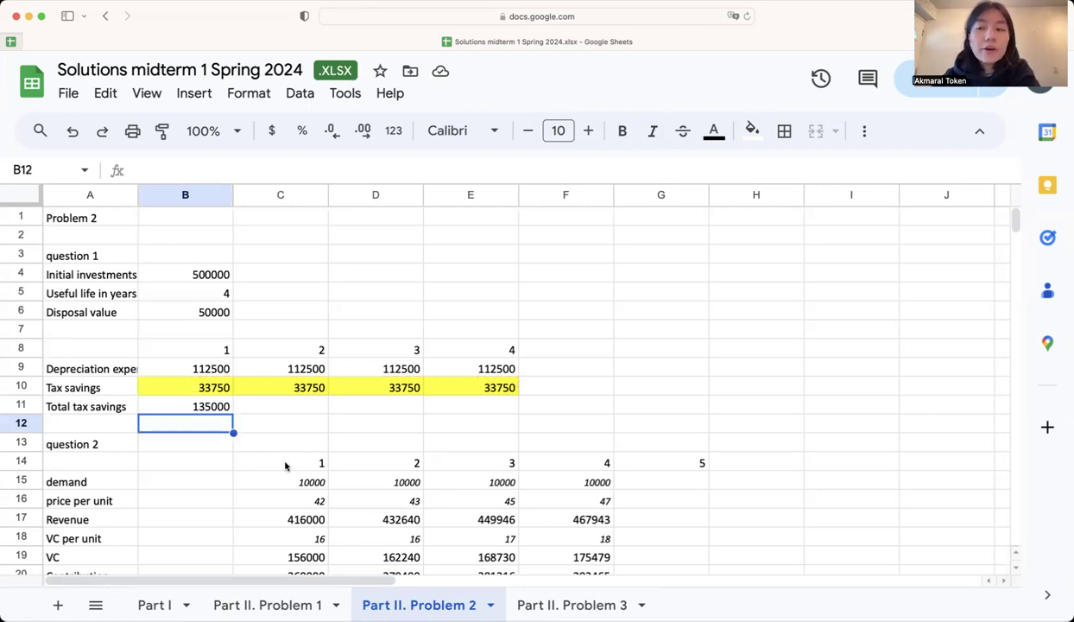
Look over the question 2 cash flow table and check the year 1 demand in C15.
scroll(285, 467, down, 5)
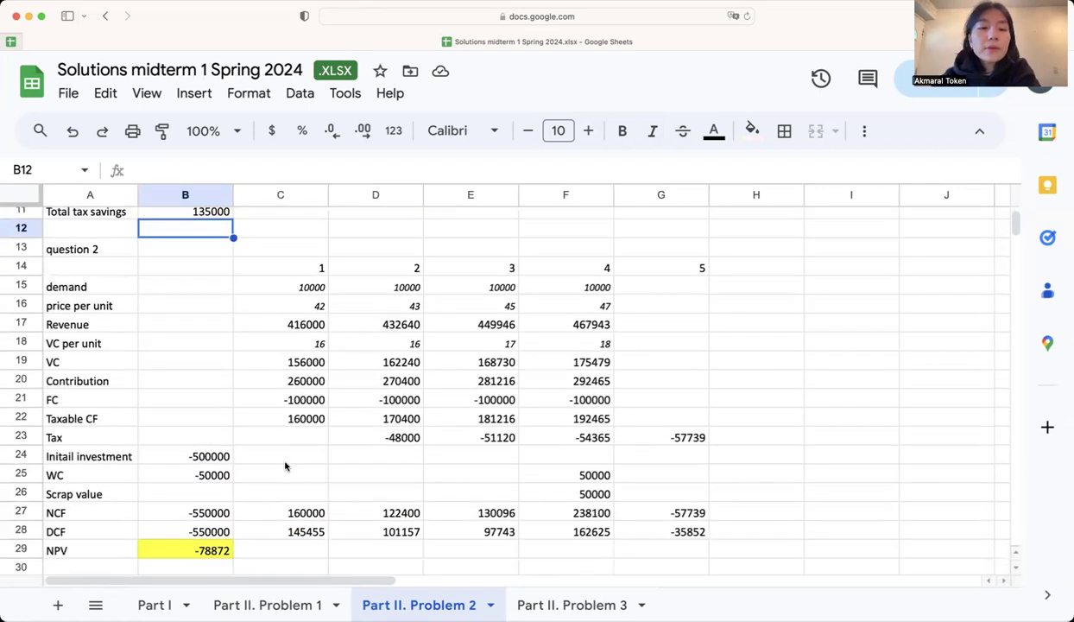
scroll(285, 467, down, 2)
scroll(285, 467, up, 2)
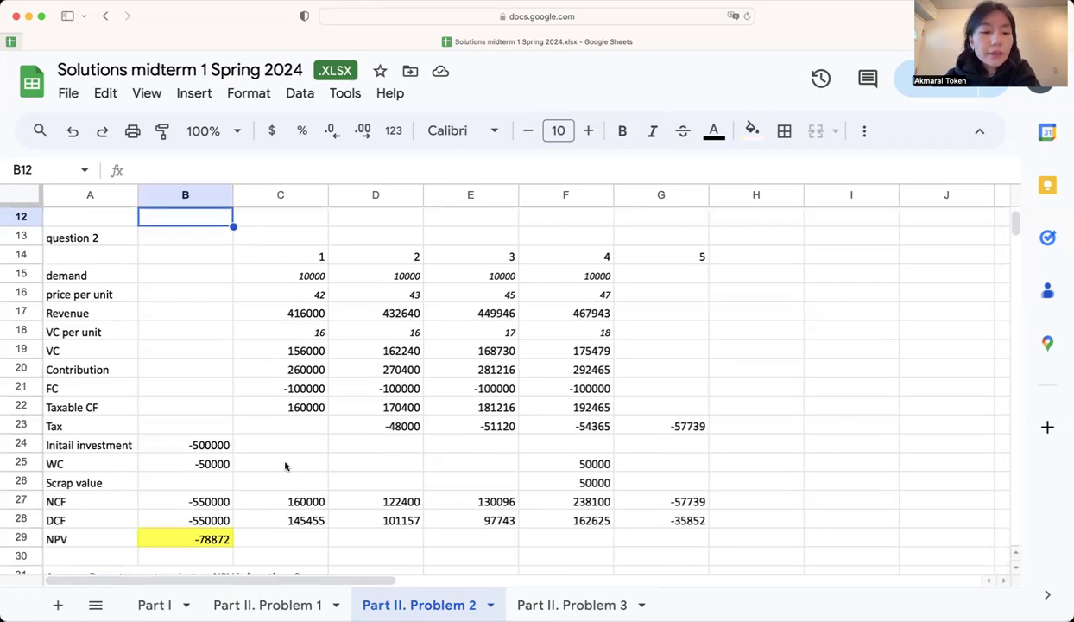
scroll(285, 466, down, 1)
scroll(285, 467, up, 2)
scroll(285, 466, down, 1)
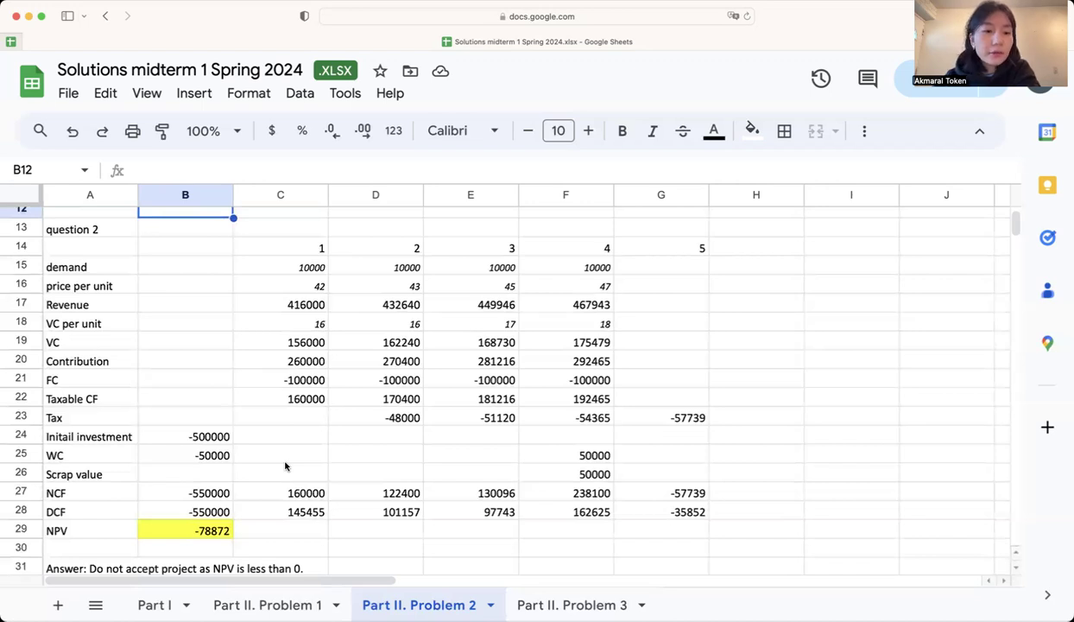
click(105, 268)
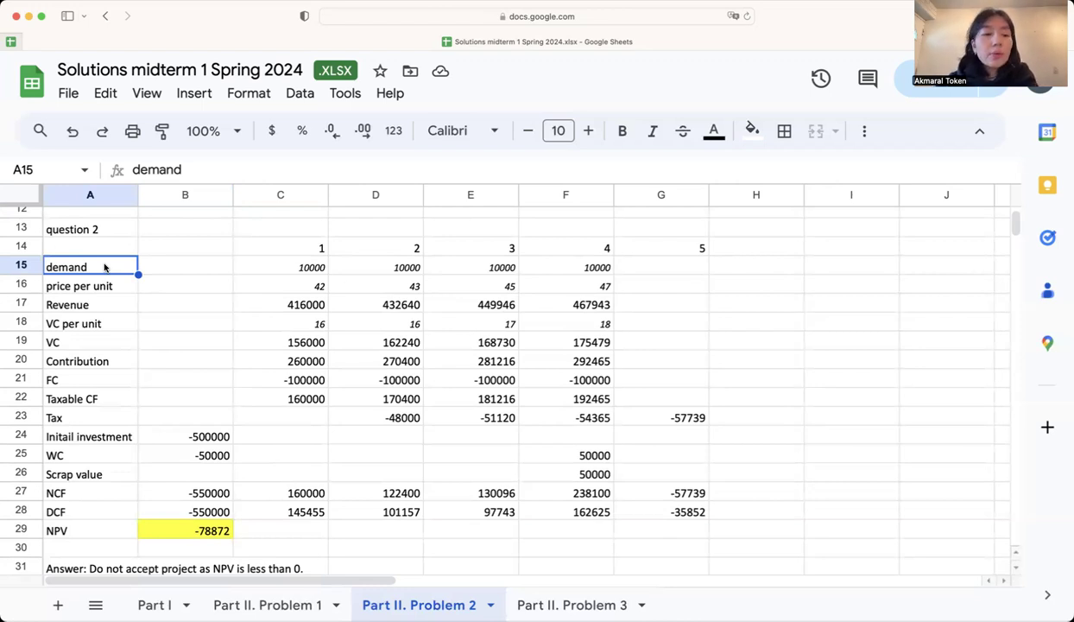
click(281, 270)
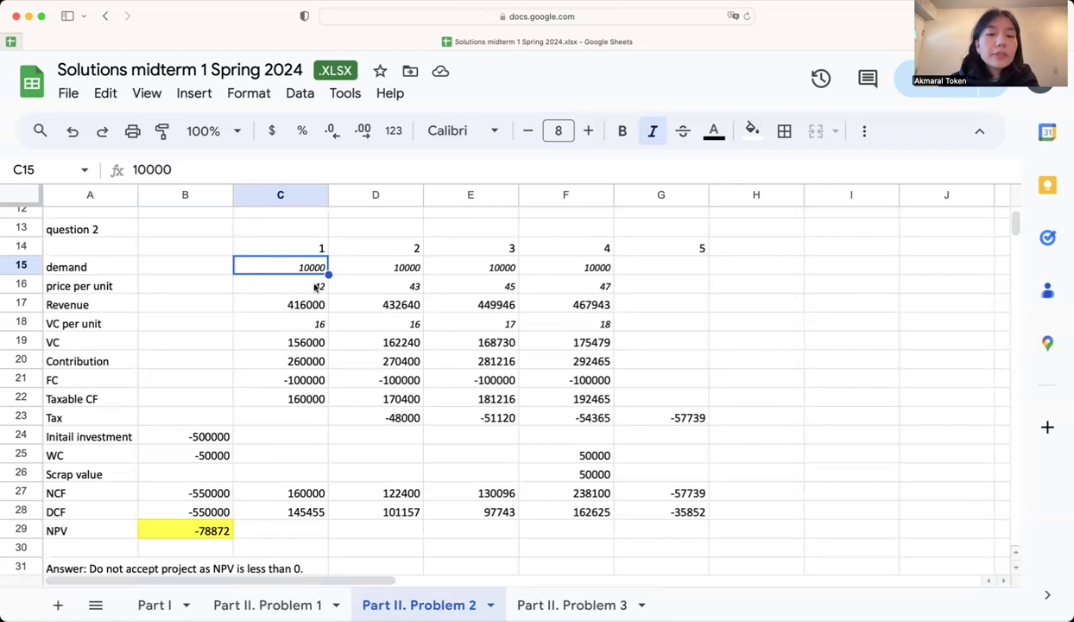
Inspect the price per unit formulas in C16, D16 and E16, then select D16:F16.
click(312, 286)
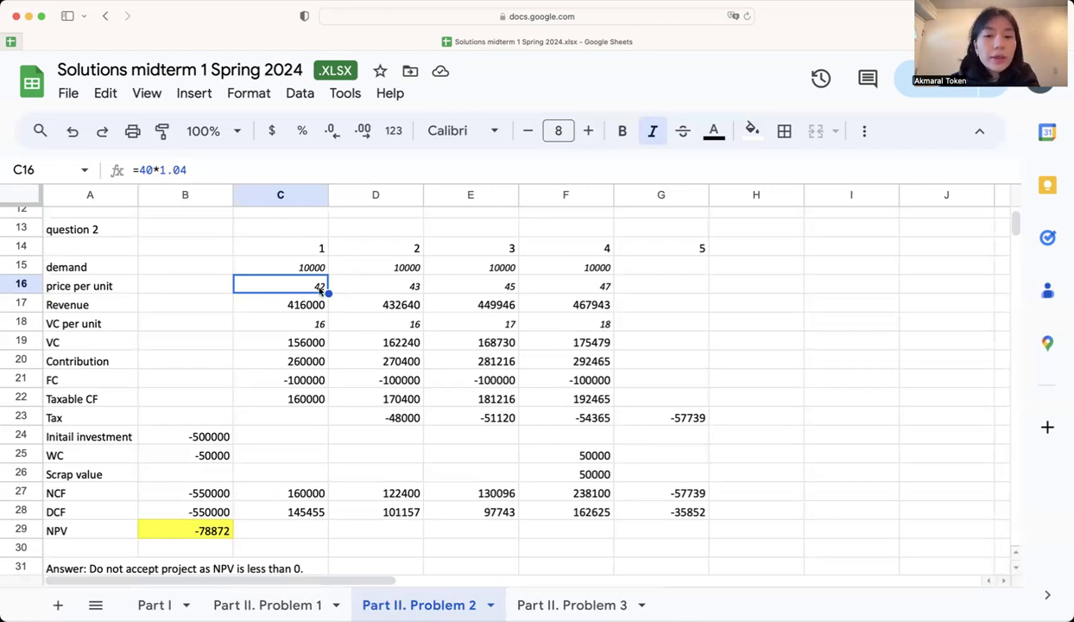
click(387, 290)
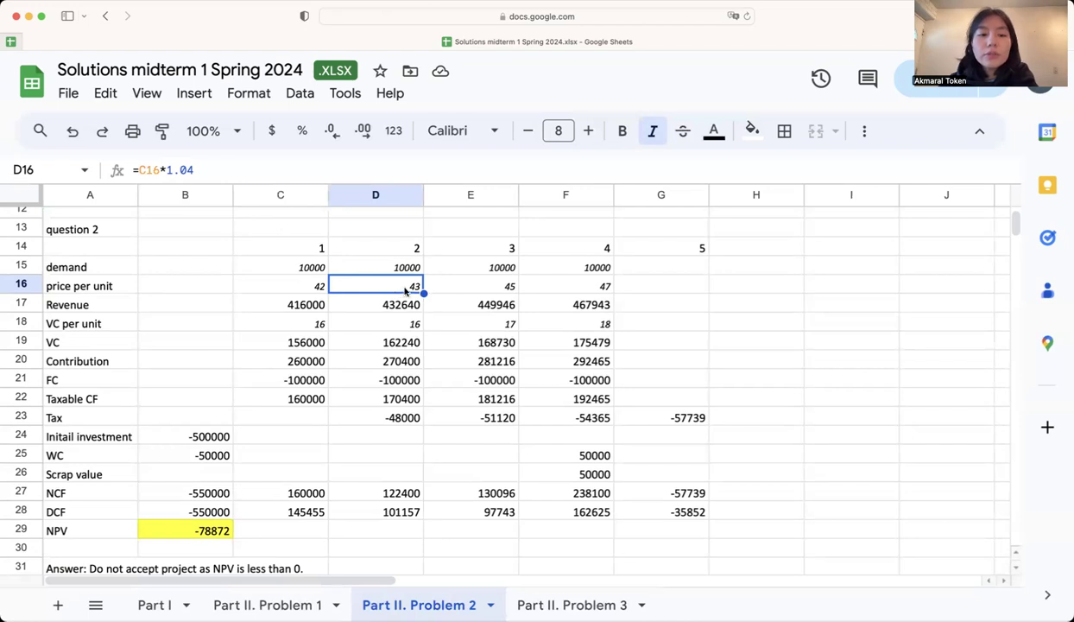
click(466, 287)
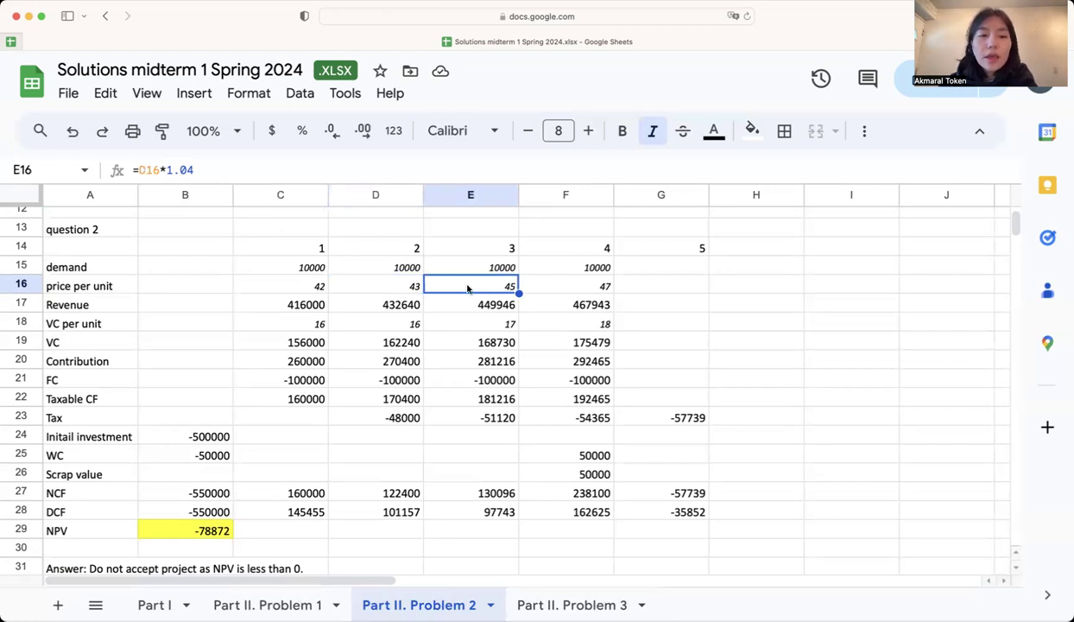
double_click(467, 288)
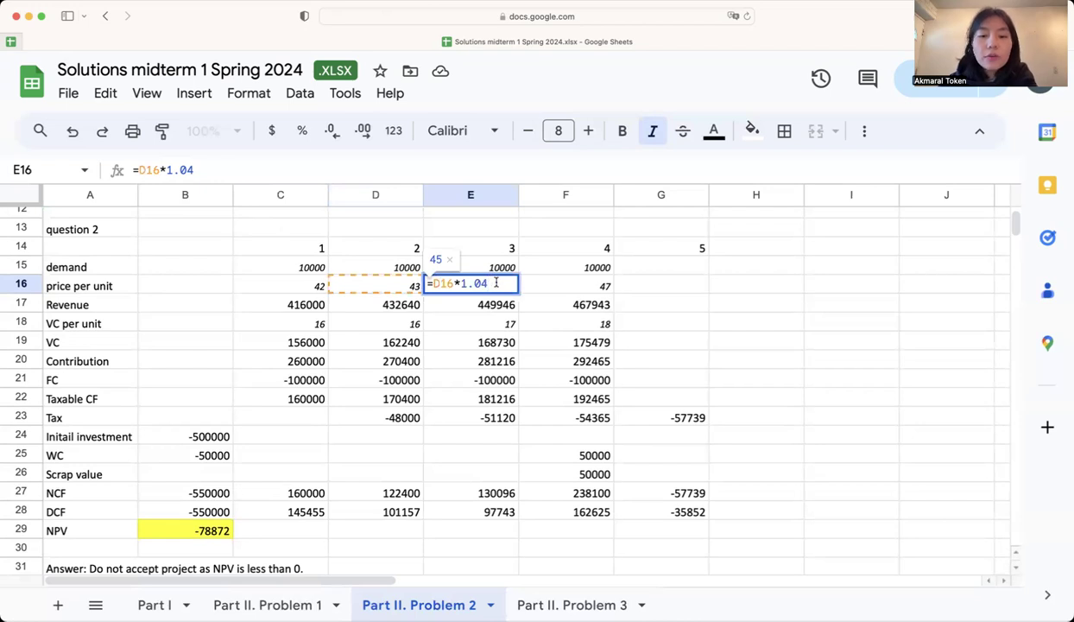
key(Return)
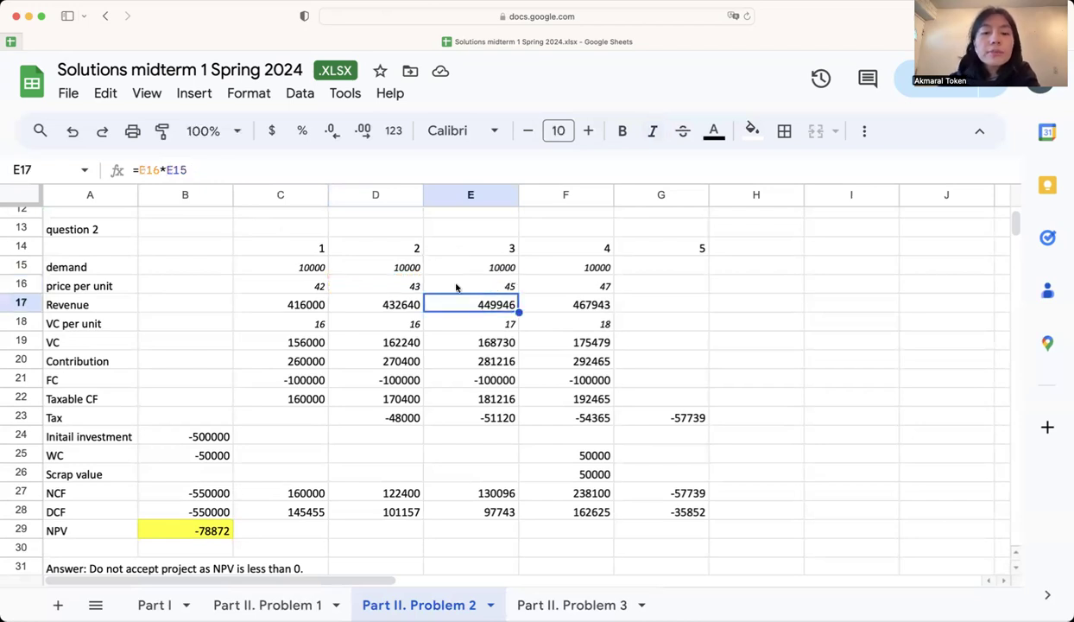
drag(400, 287, 562, 289)
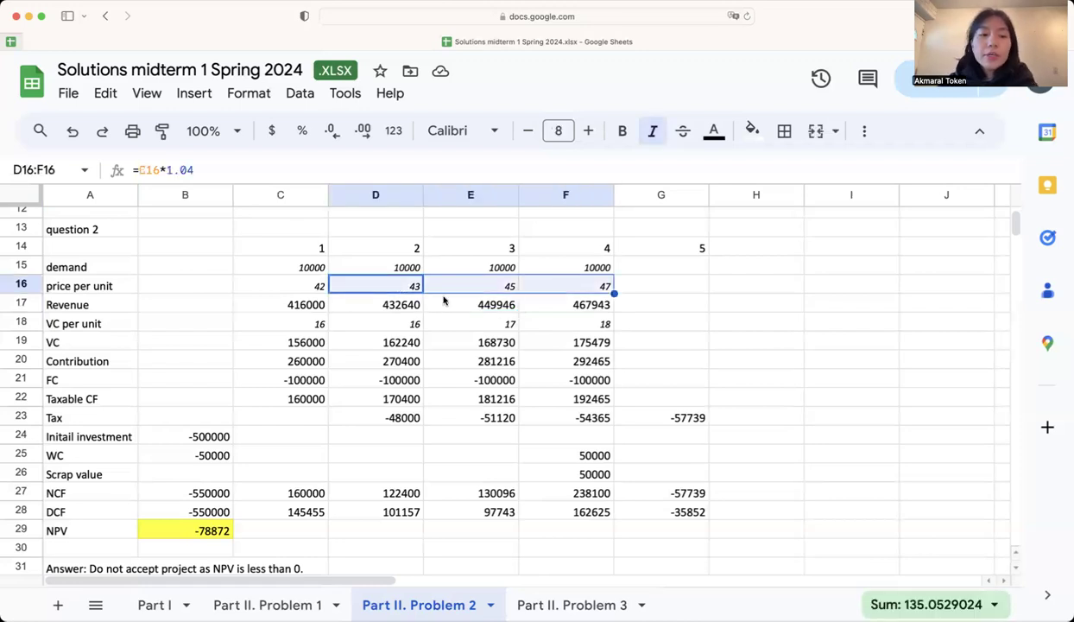
Inspect the revenue formulas for years 1 and 2 in C17 and D17.
click(305, 304)
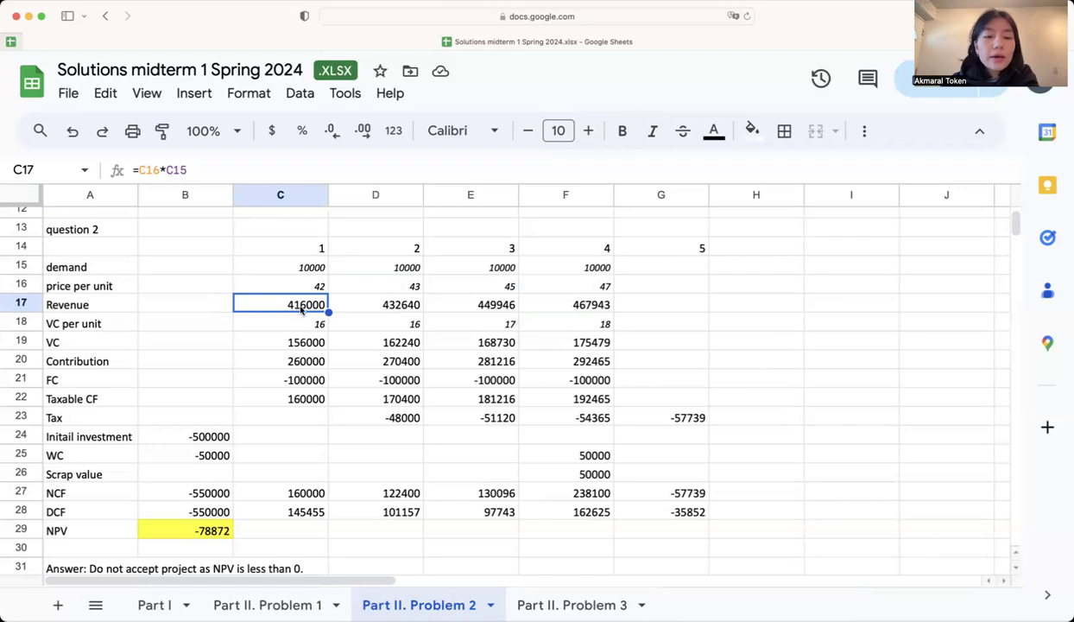
double_click(292, 309)
key(Return)
key(Up)
key(Right)
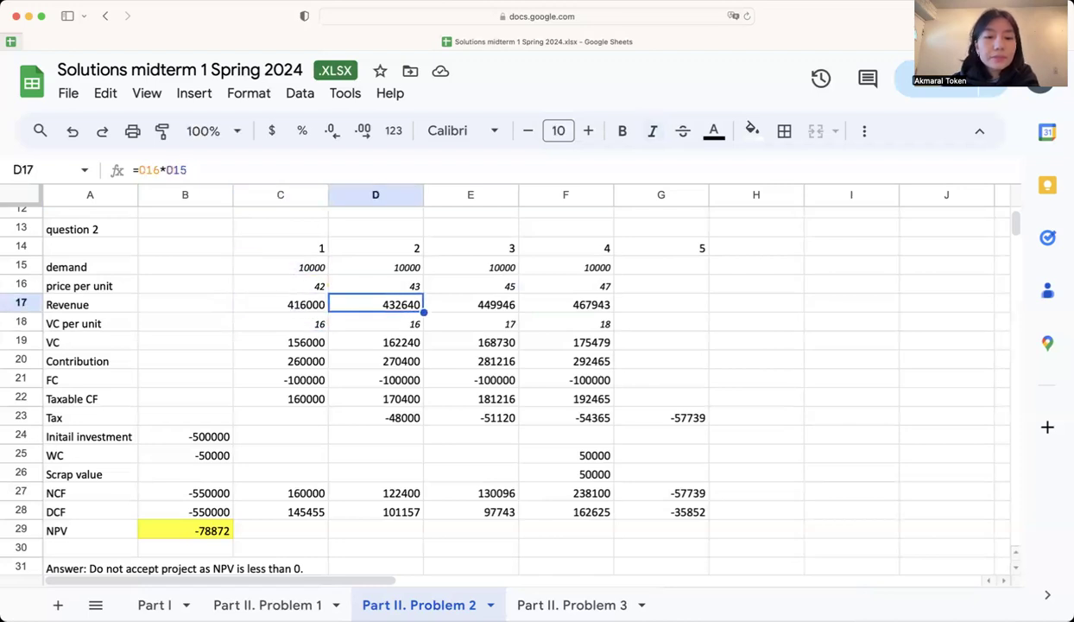
double_click(365, 302)
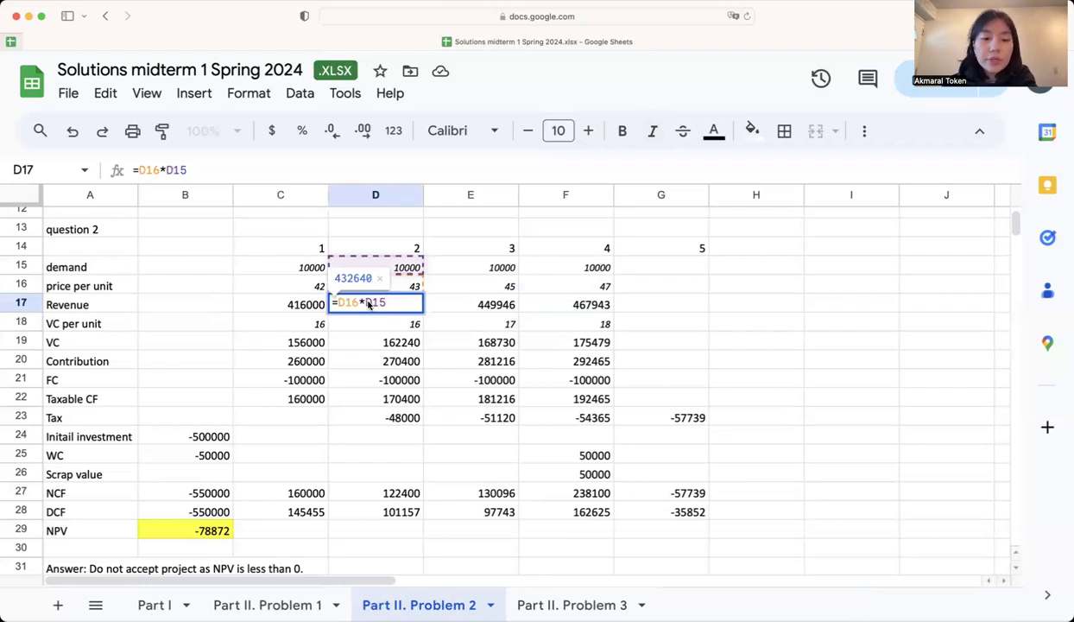
key(Return)
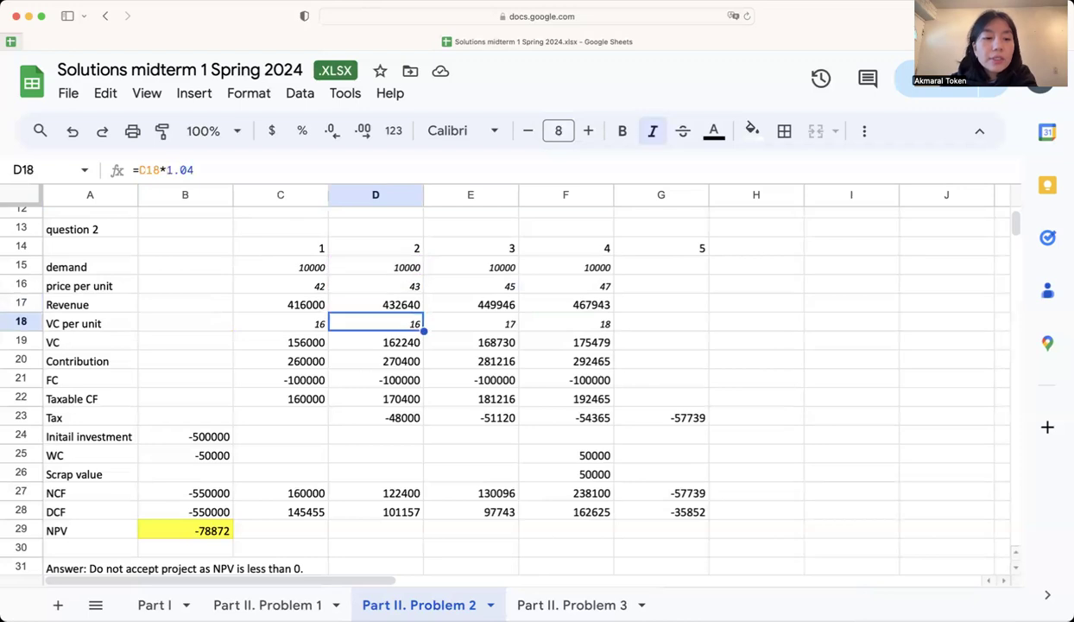
Inspect the variable cost per unit formulas for years 1 to 4 in C18:F18.
click(303, 324)
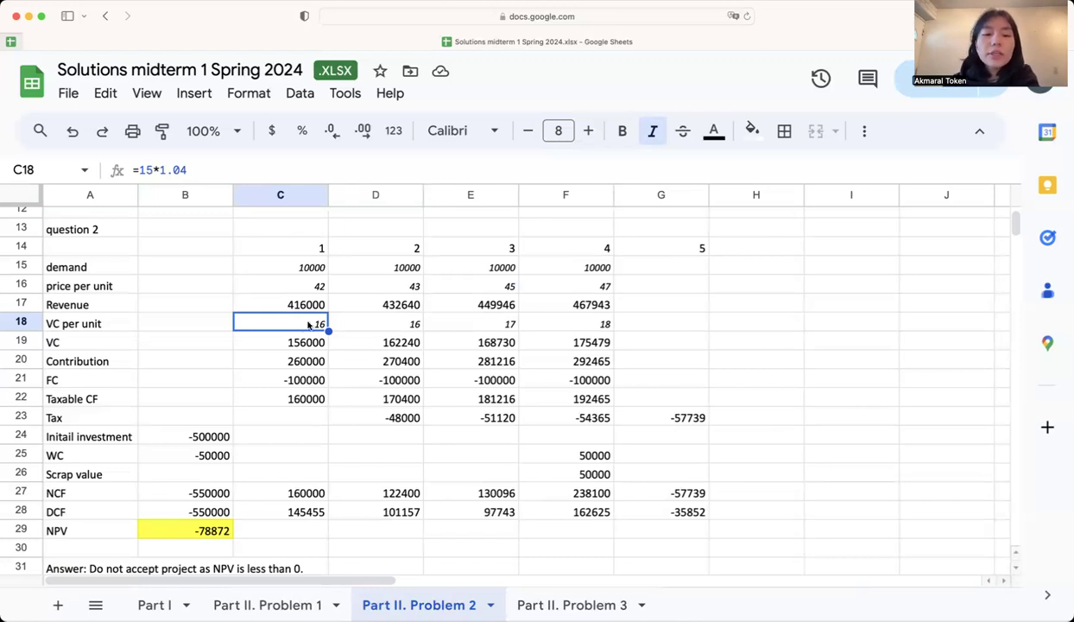
click(366, 324)
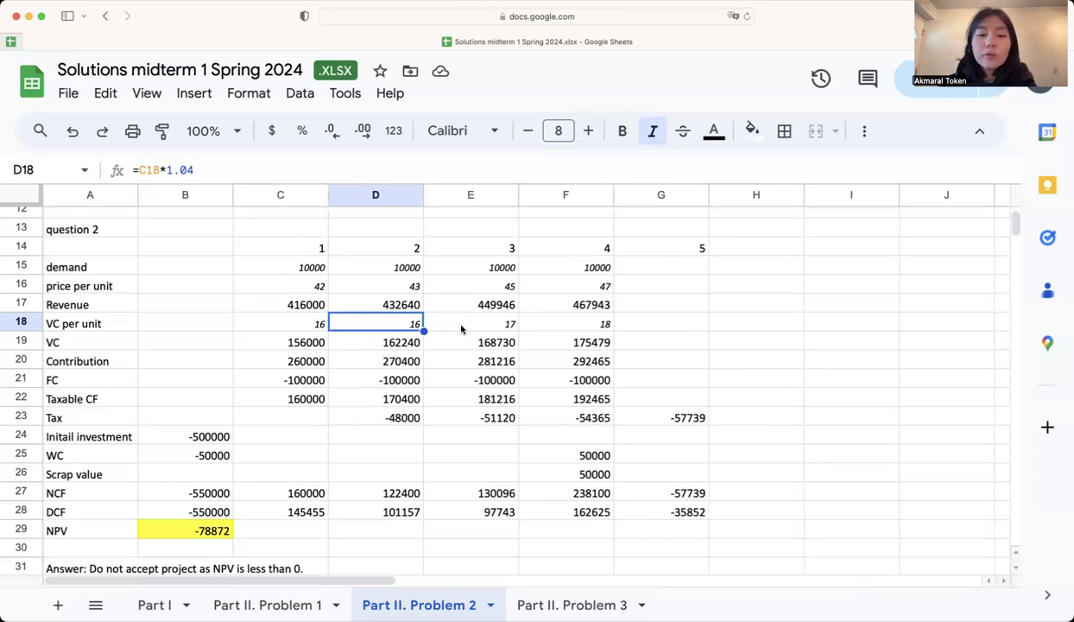
click(489, 321)
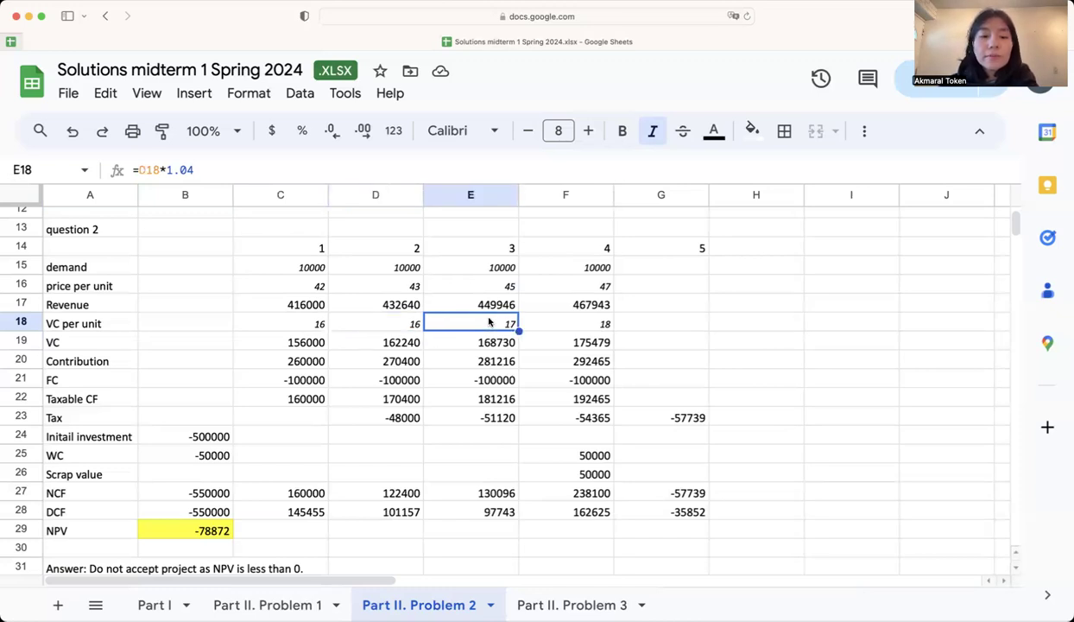
double_click(489, 321)
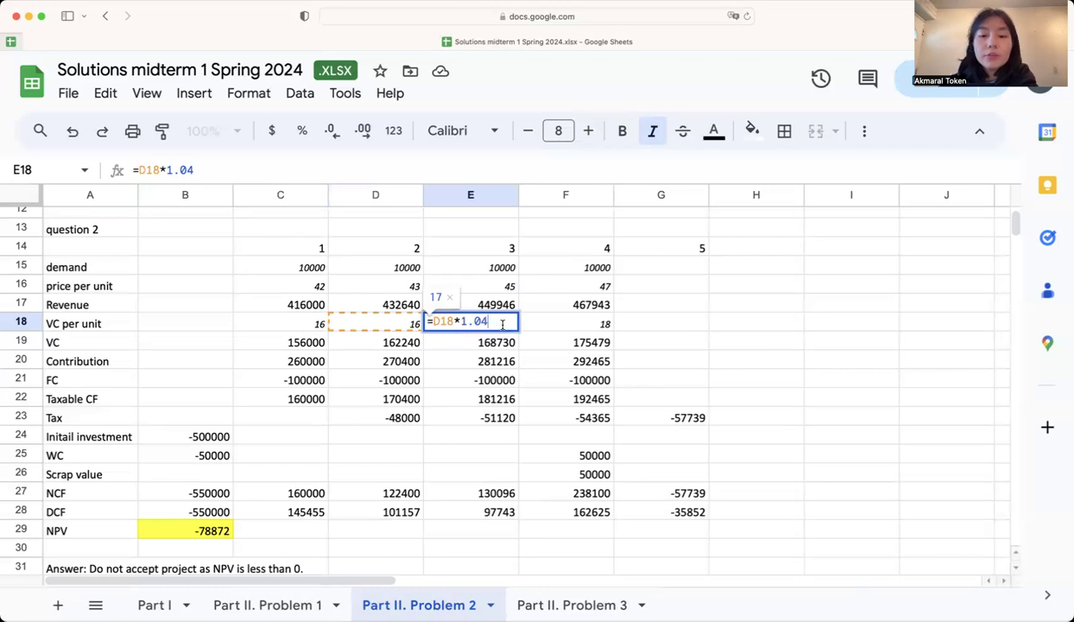
key(Return)
click(555, 324)
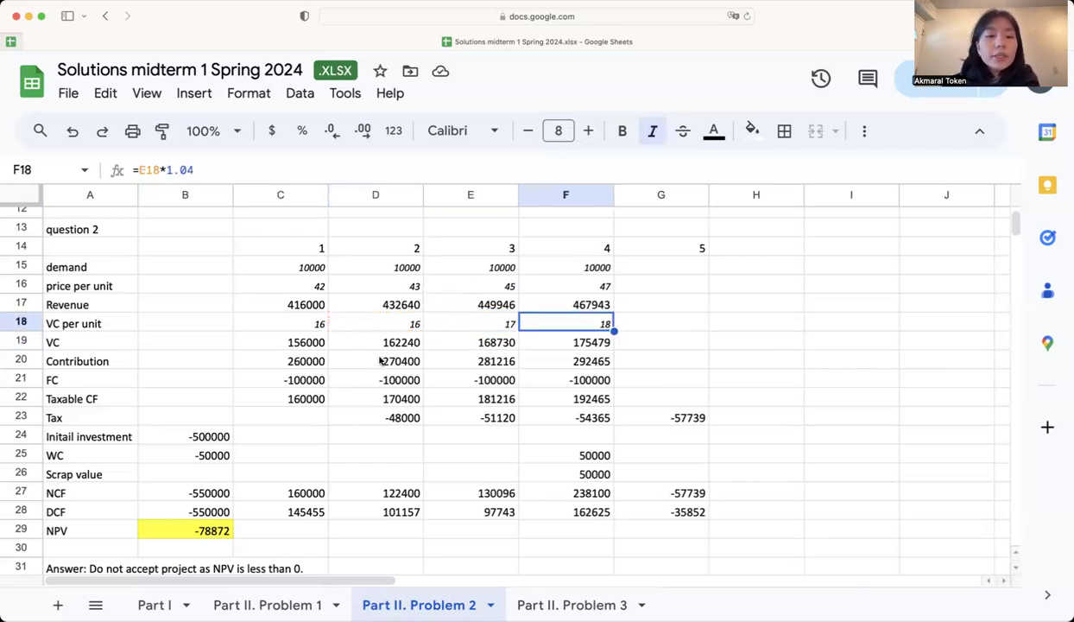
Inspect the total variable cost formulas for years 1 and 2 in C19 and D19.
click(304, 340)
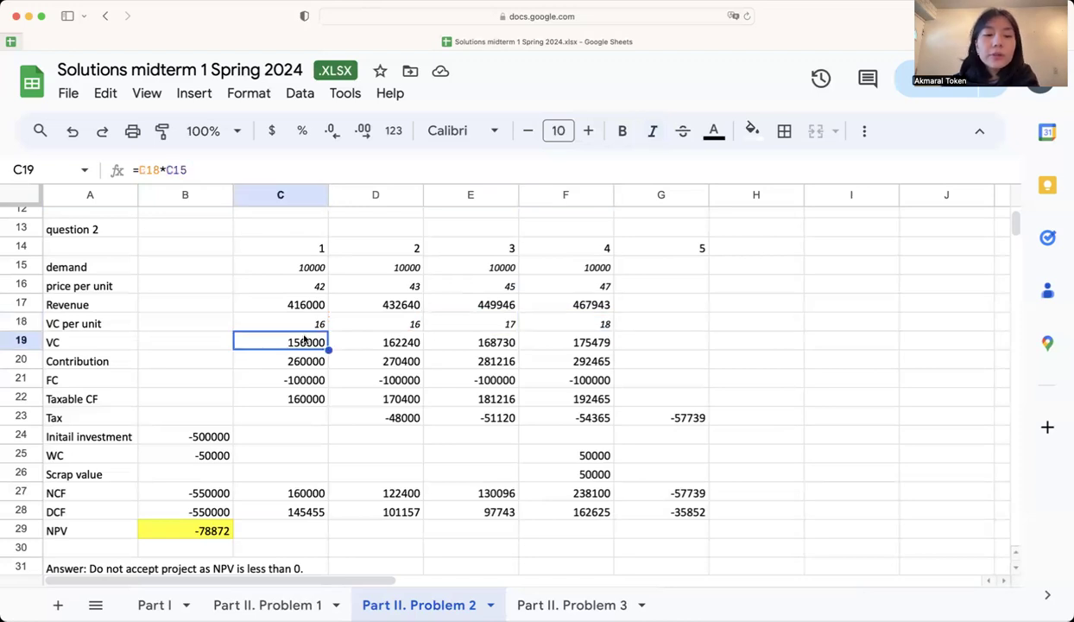
double_click(316, 342)
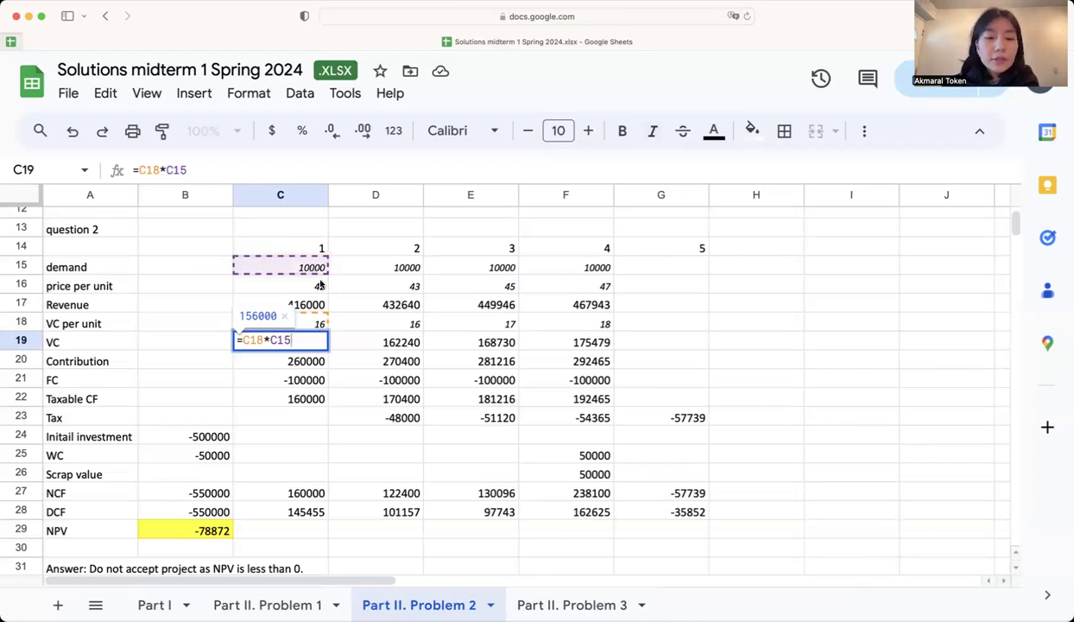
key(Return)
key(Up)
key(Right)
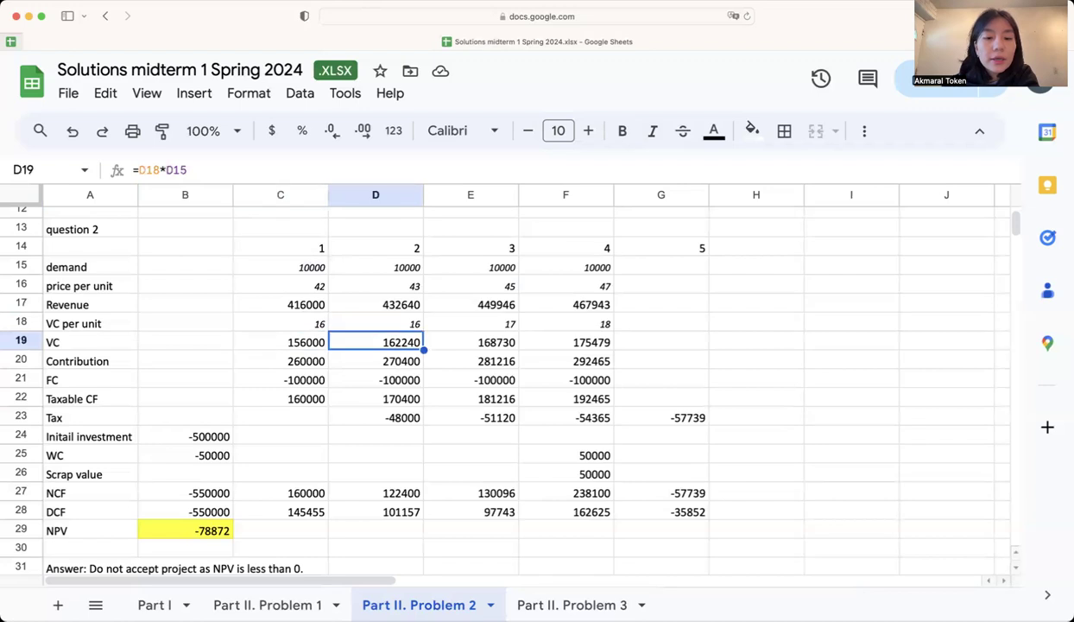
double_click(415, 343)
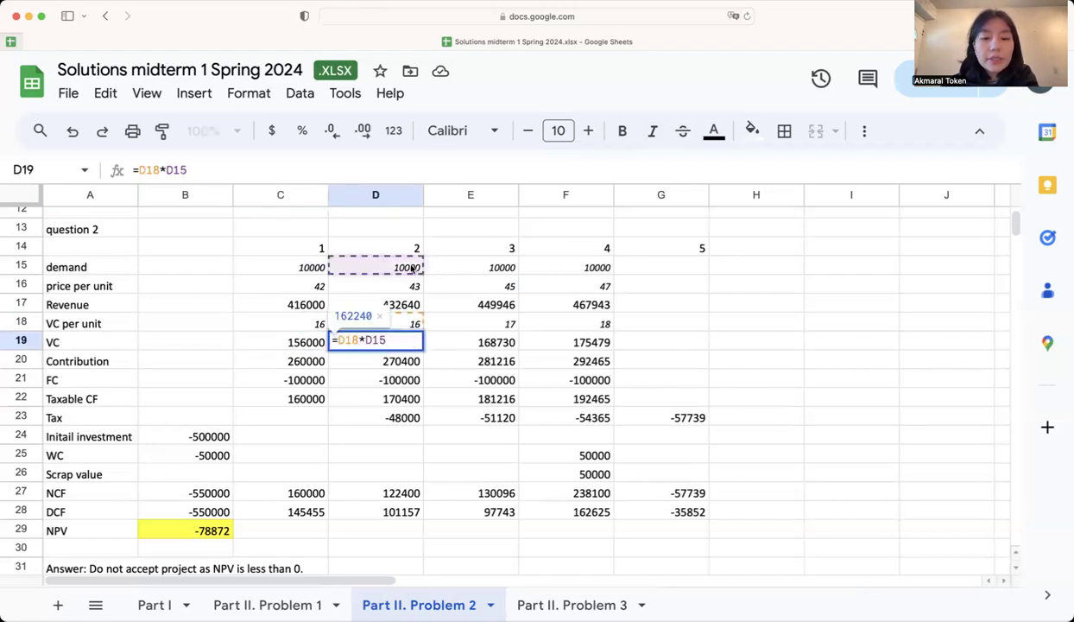
key(Return)
Recheck the variable cost per unit formulas for years 1 and 2 in C18 and D18.
key(Up)
key(Up)
key(Left)
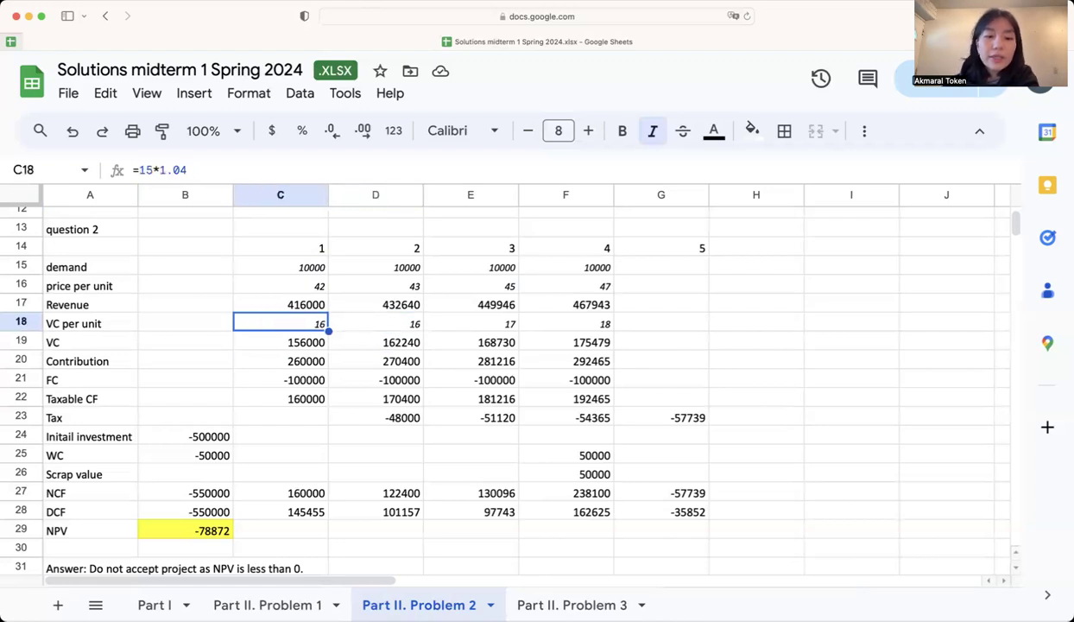
key(Right)
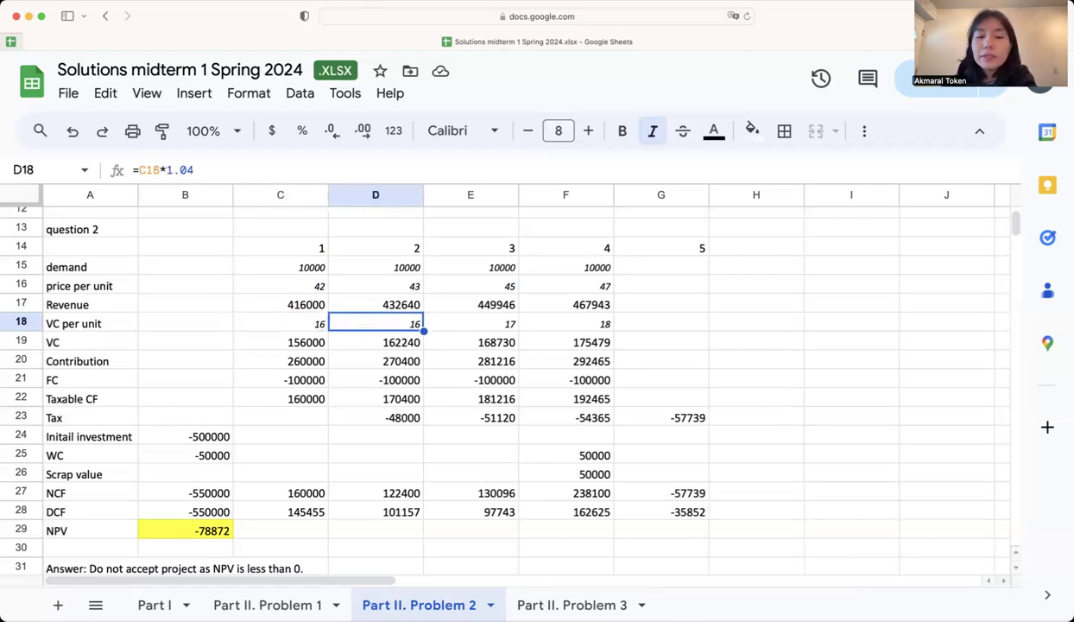
Inspect the contribution formulas for years 1 and 2 in C20 and D20.
click(313, 362)
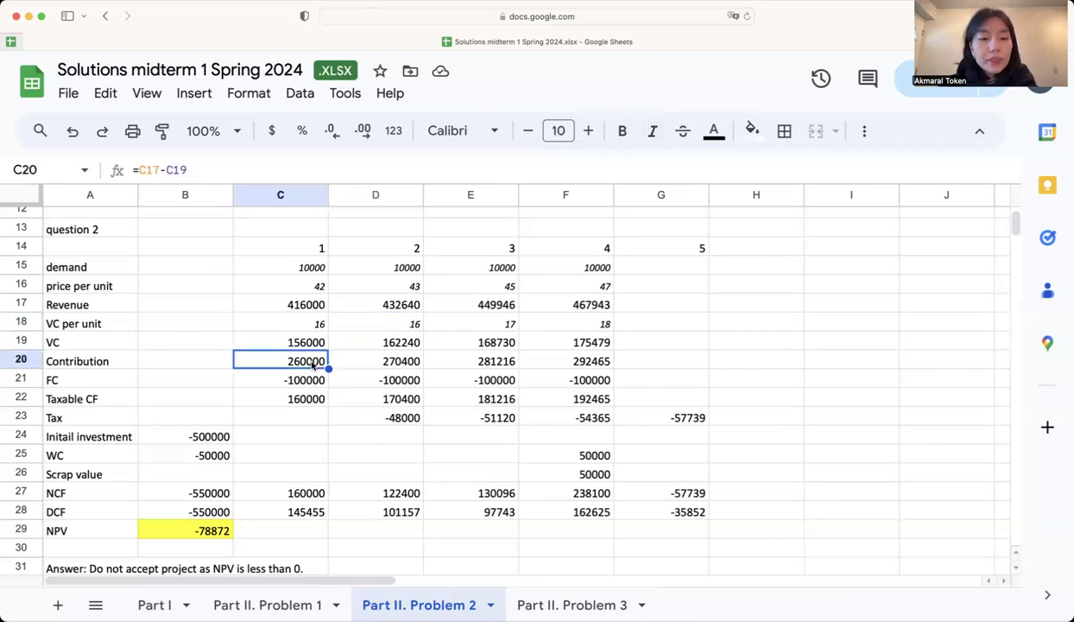
double_click(313, 363)
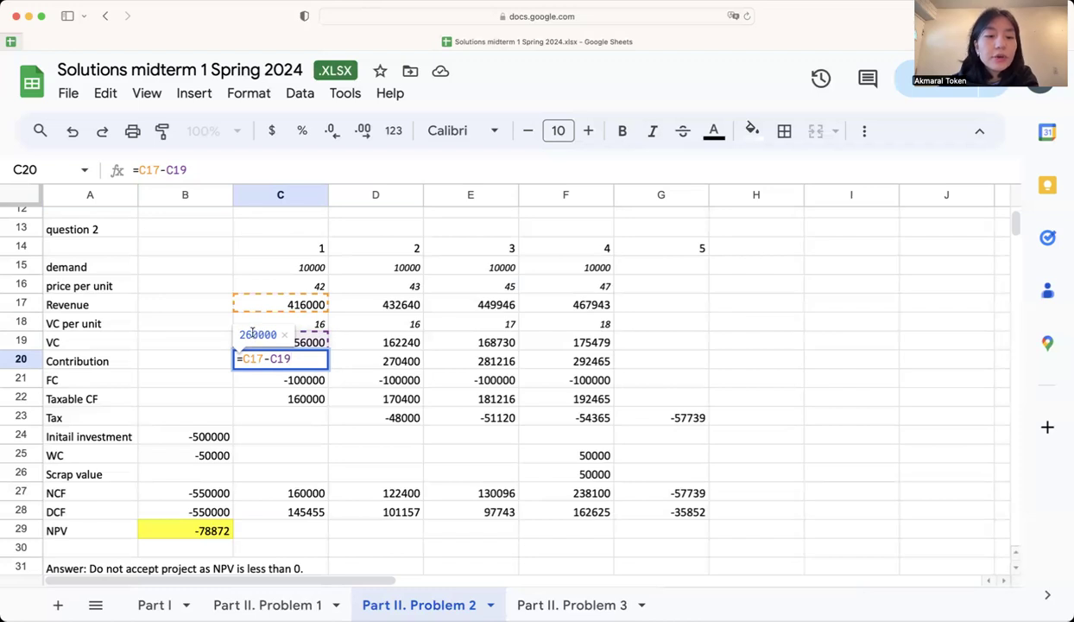
key(Return)
key(Up)
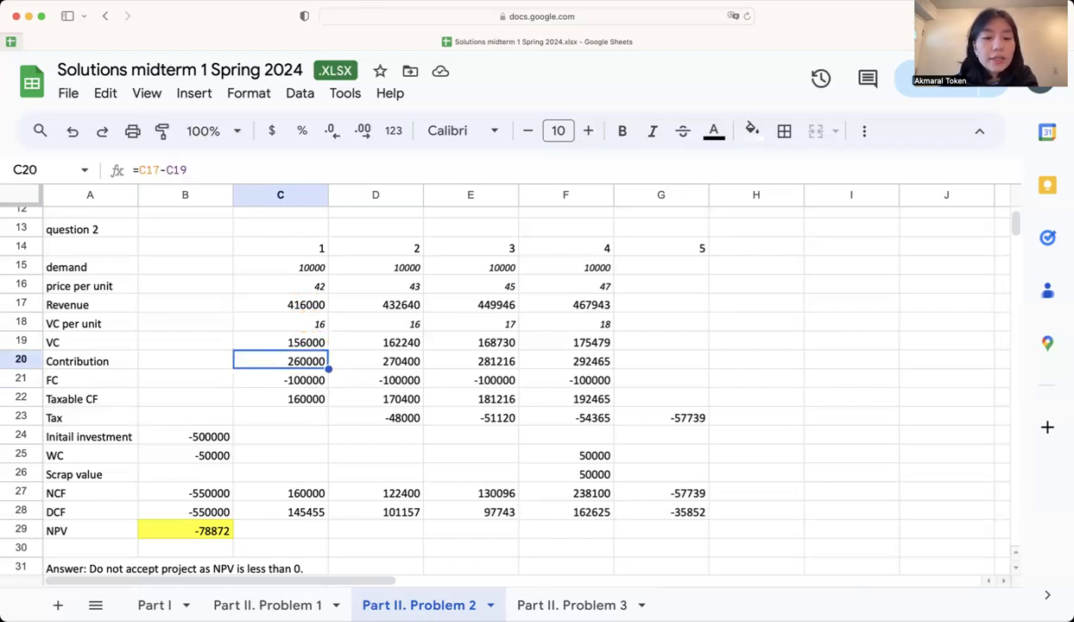
key(Right)
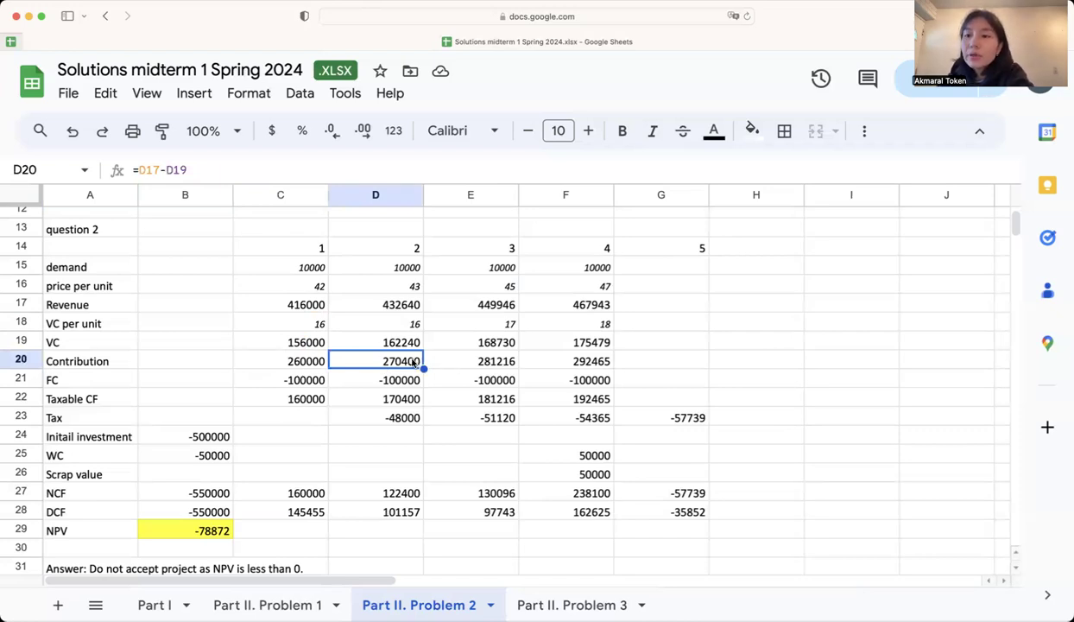
Check the year 1 fixed cost in C21 and inspect the taxable cash flow formulas for years 1 to 4 in C22:F22.
click(298, 380)
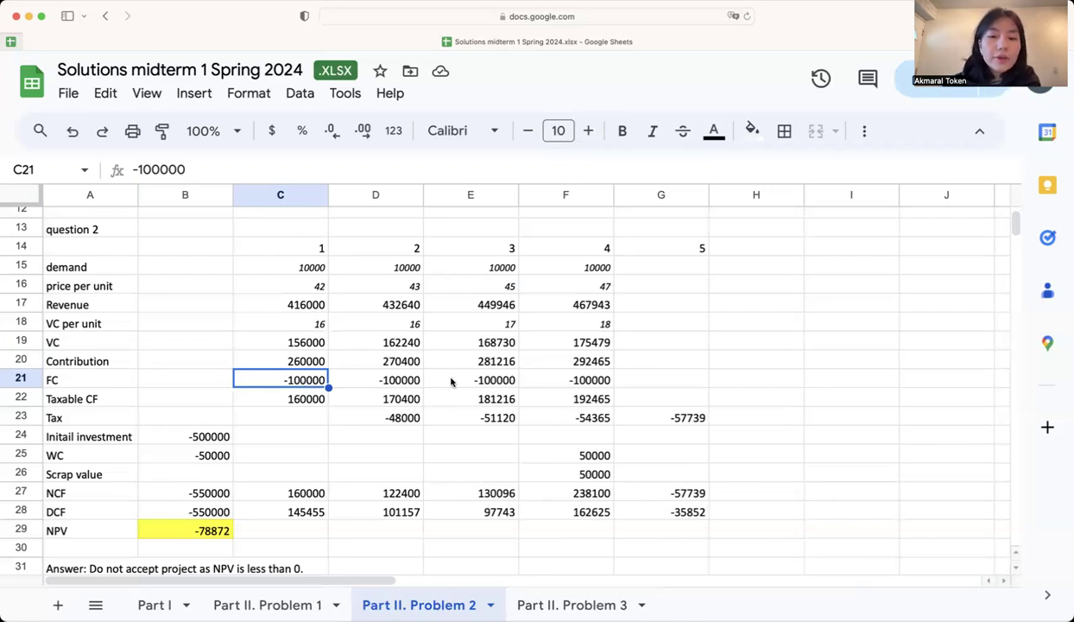
double_click(300, 399)
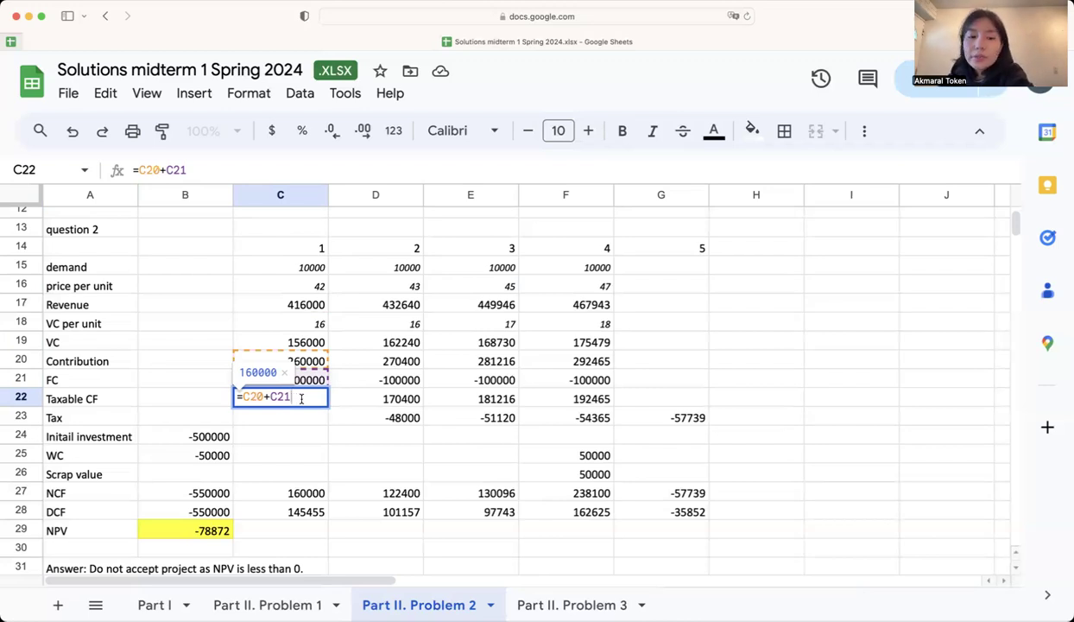
key(Return)
key(Up)
key(Right)
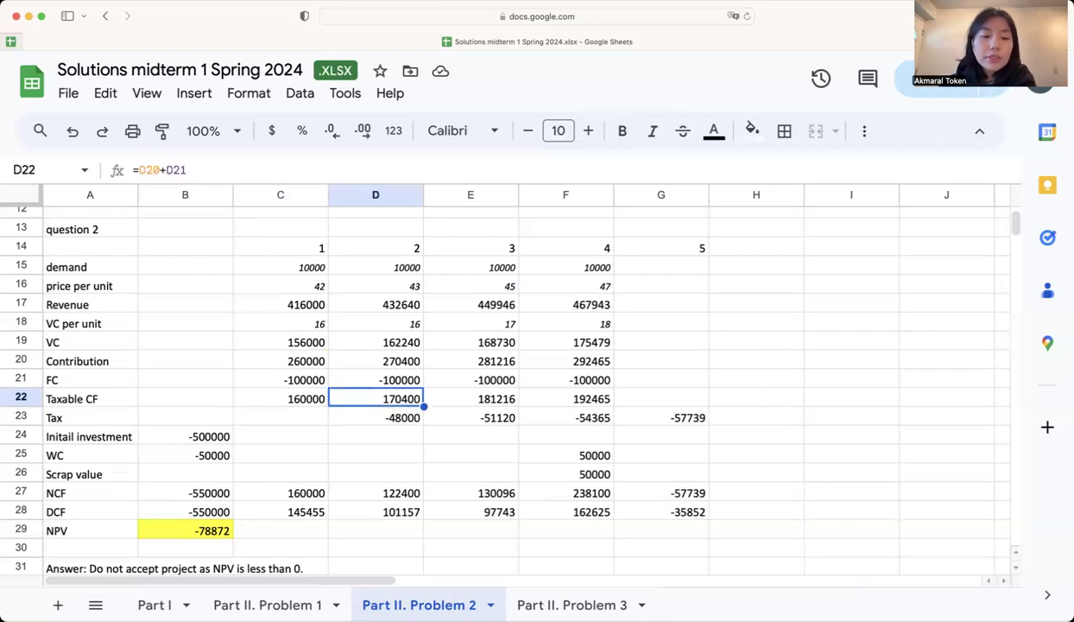
key(Right)
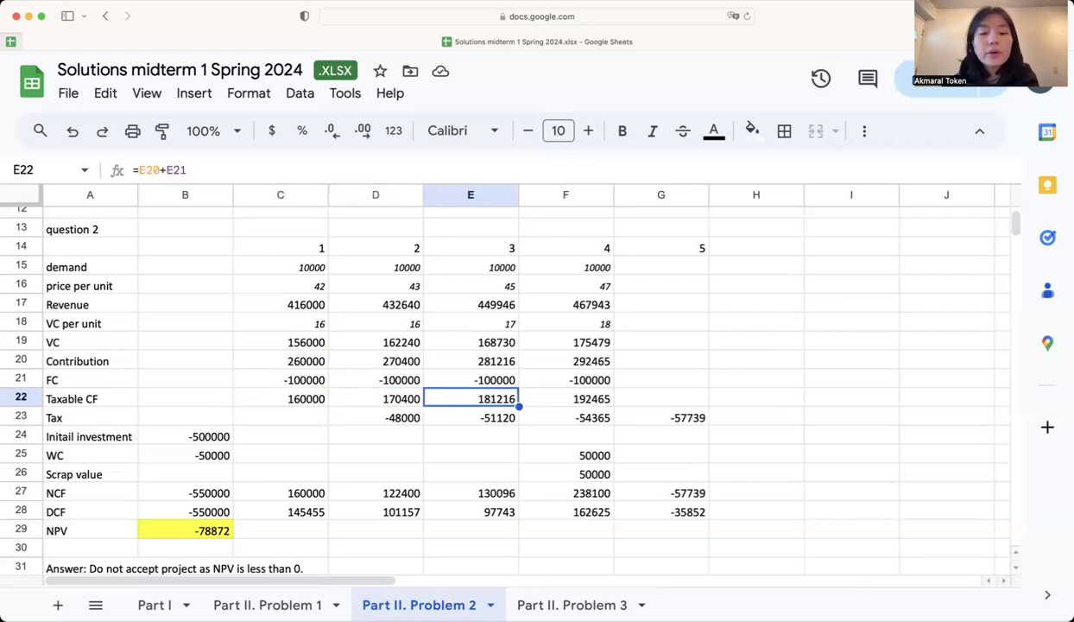
key(Right)
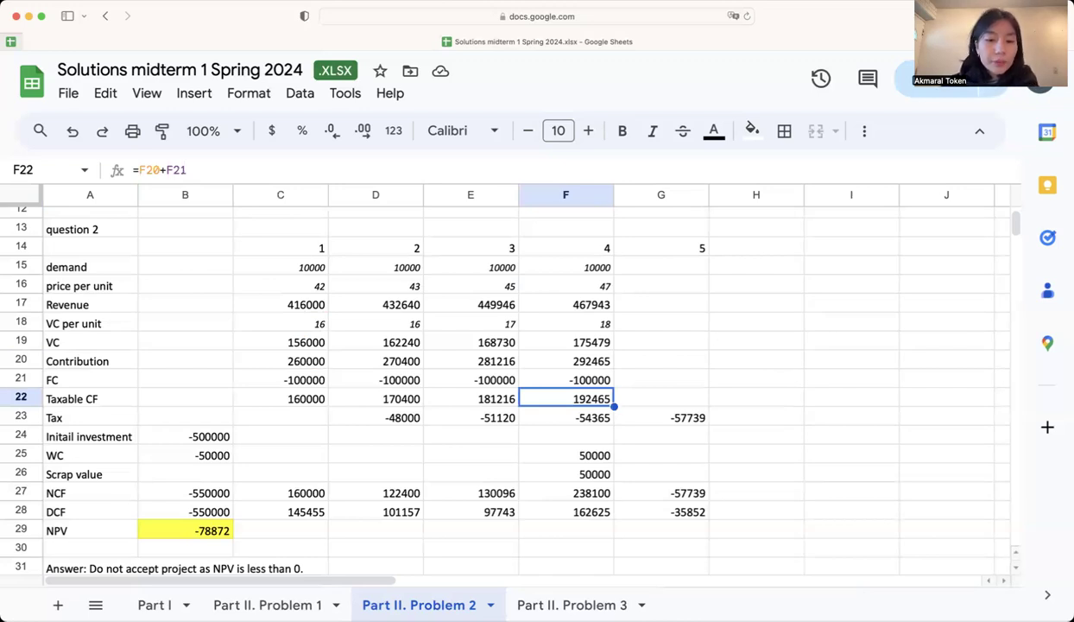
Inspect the tax formulas for years 2 to 5 in D23:G23, including their references to the prior year's taxable cash flow.
double_click(380, 420)
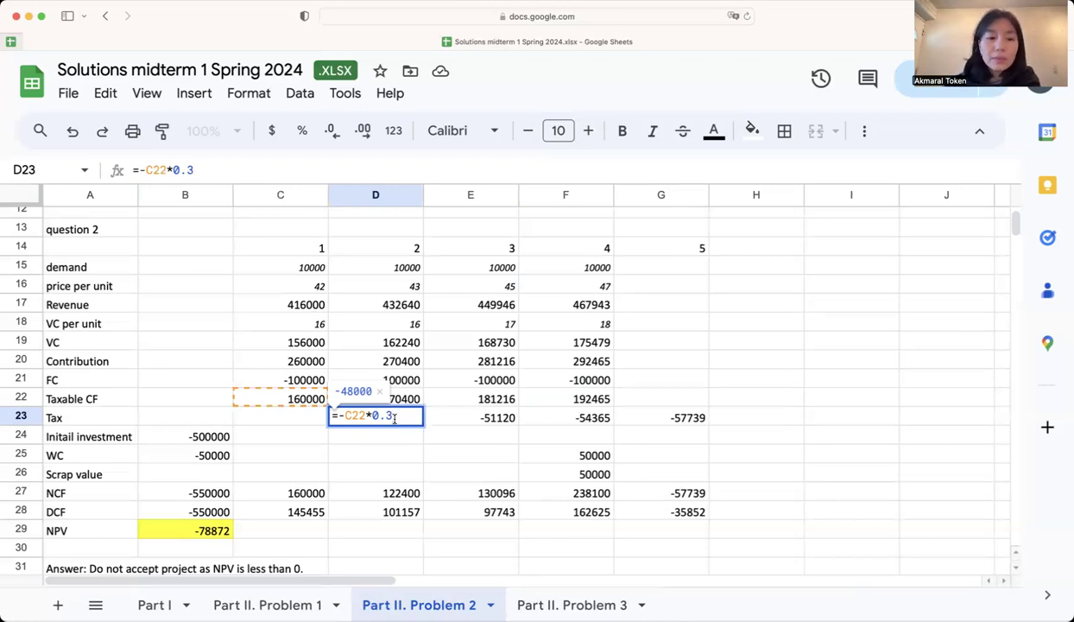
key(Return)
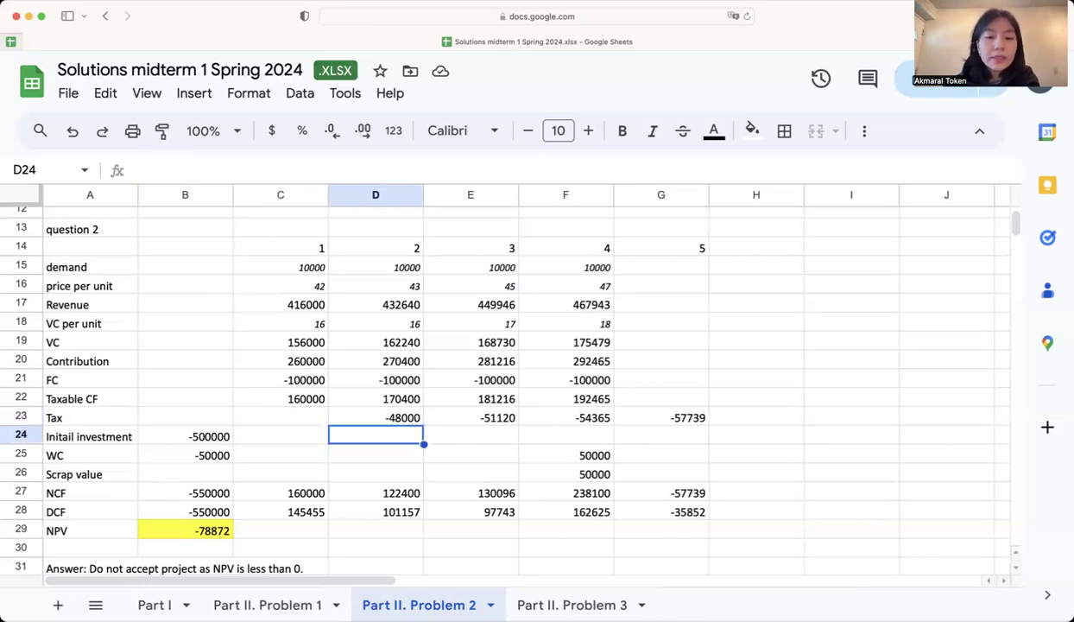
click(376, 417)
click(470, 418)
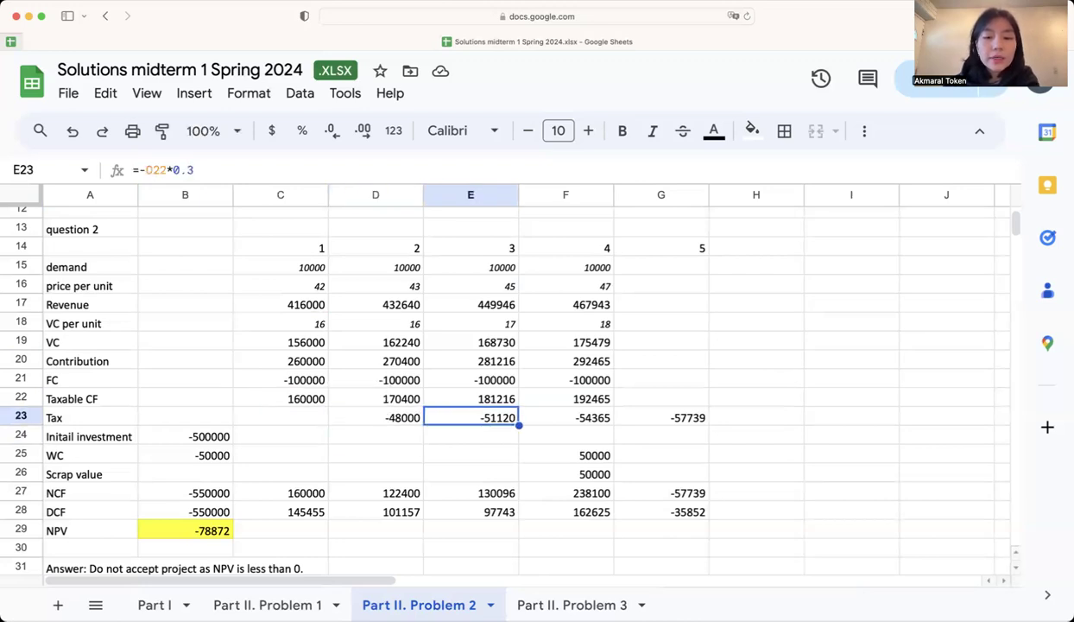
double_click(485, 417)
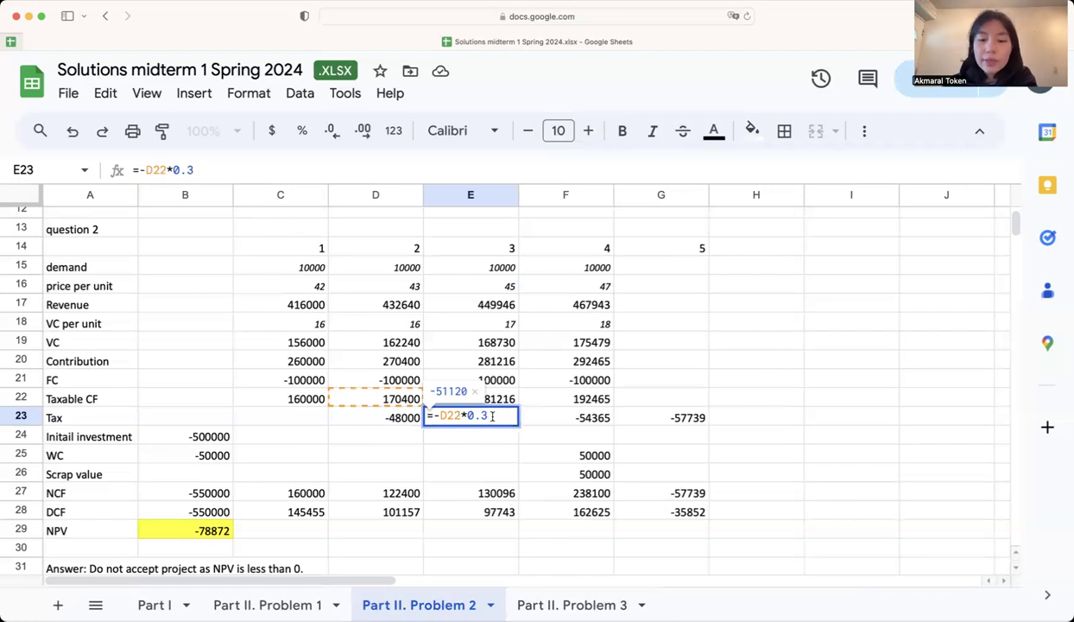
key(Return)
key(Up)
key(Right)
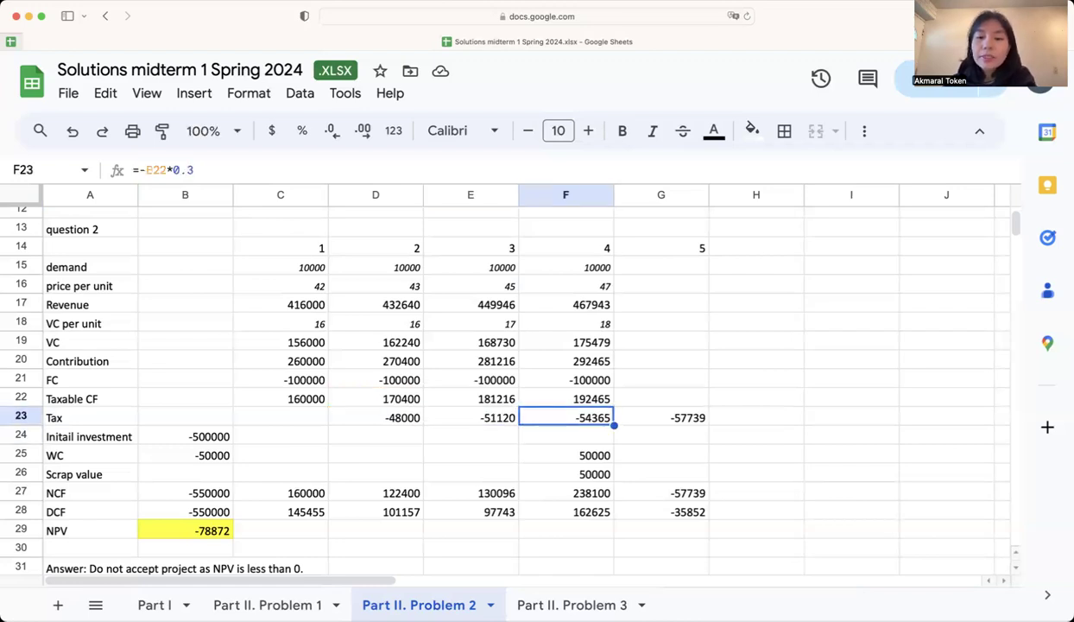
key(Right)
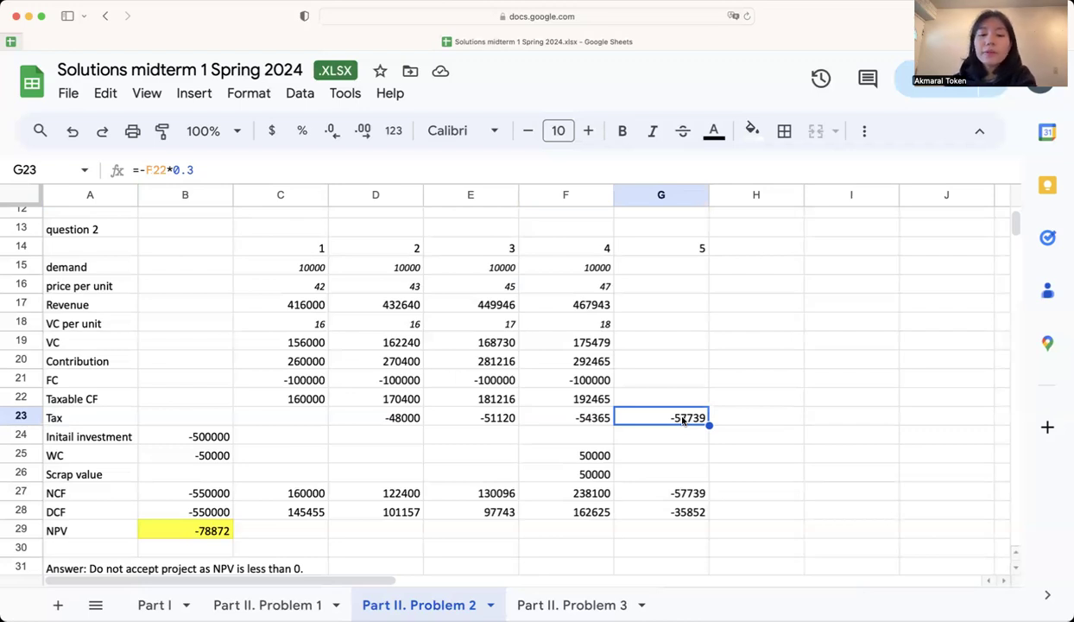
Check the initial investment in B24, the working capital entries in B25 and F25, and the scrap value in F26.
scroll(682, 421, down, 1)
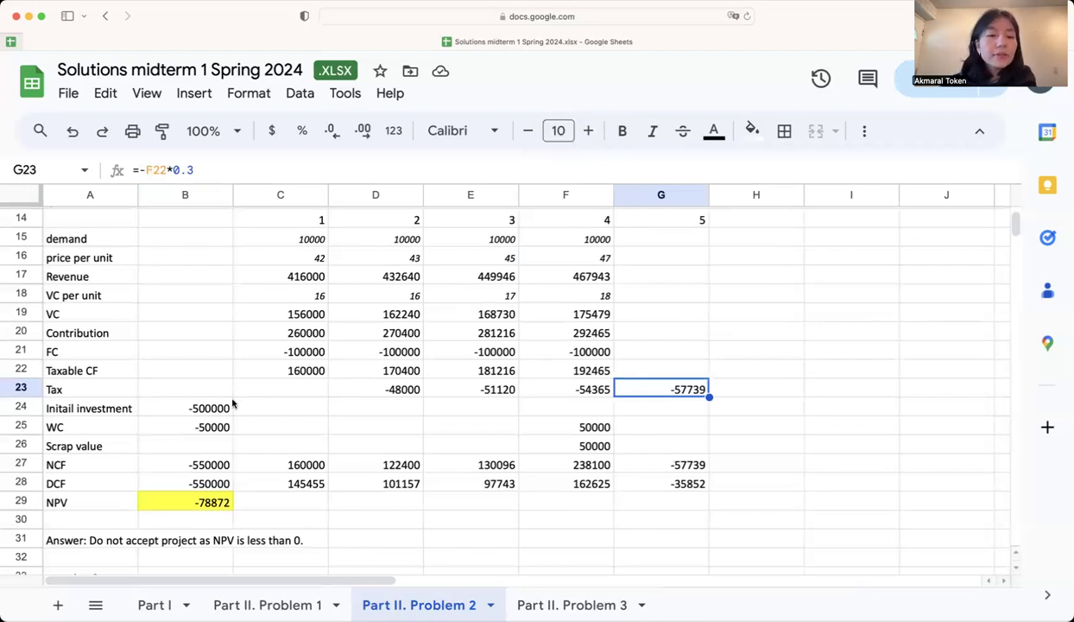
scroll(233, 403, down, 2)
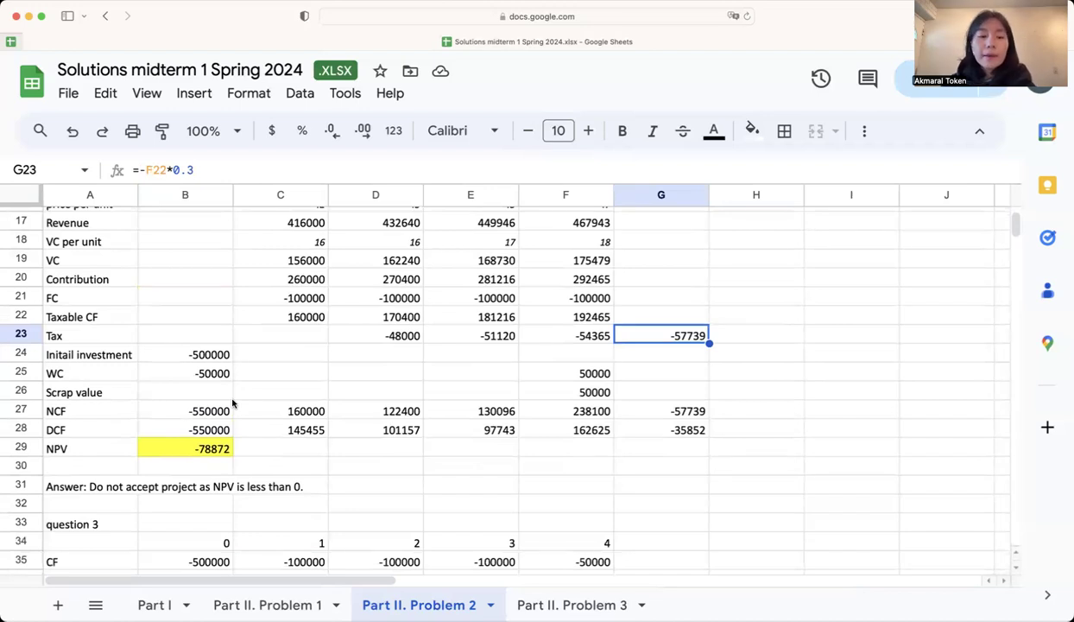
click(201, 355)
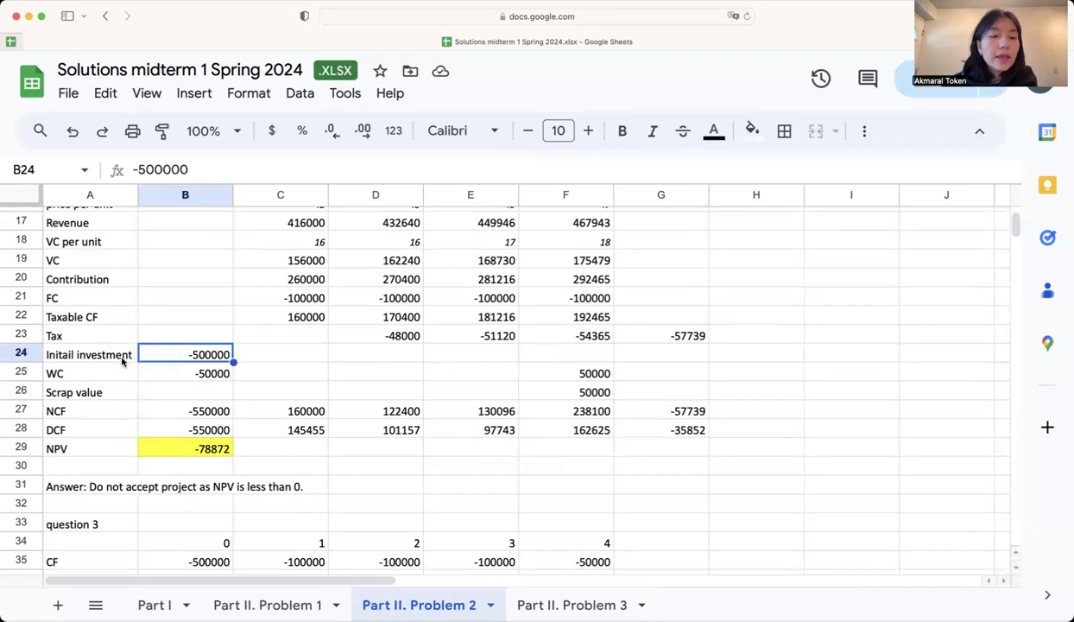
click(212, 374)
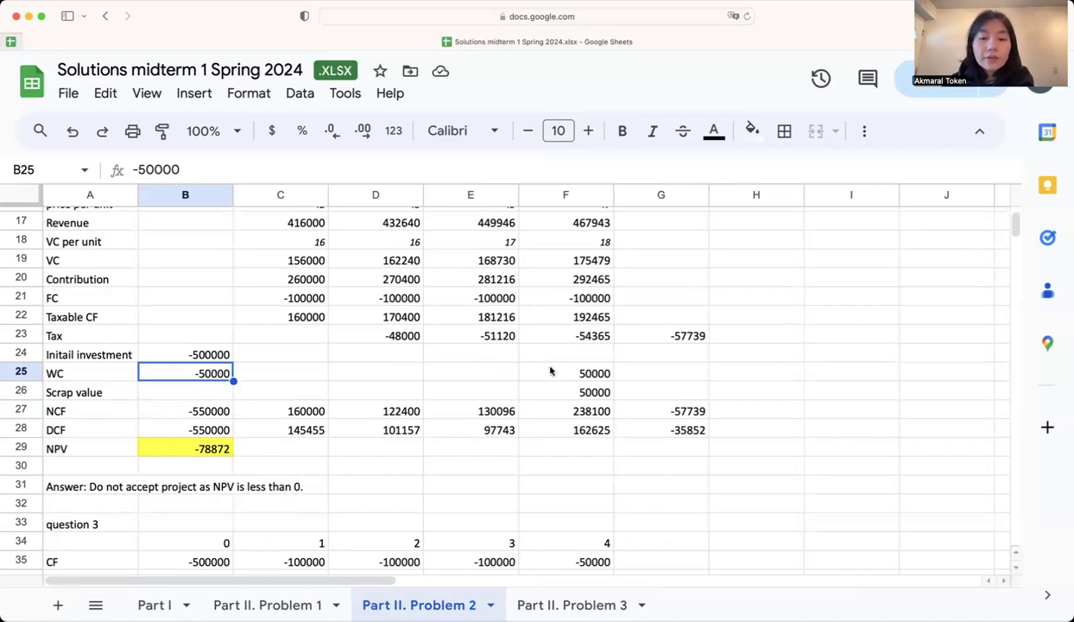
click(584, 376)
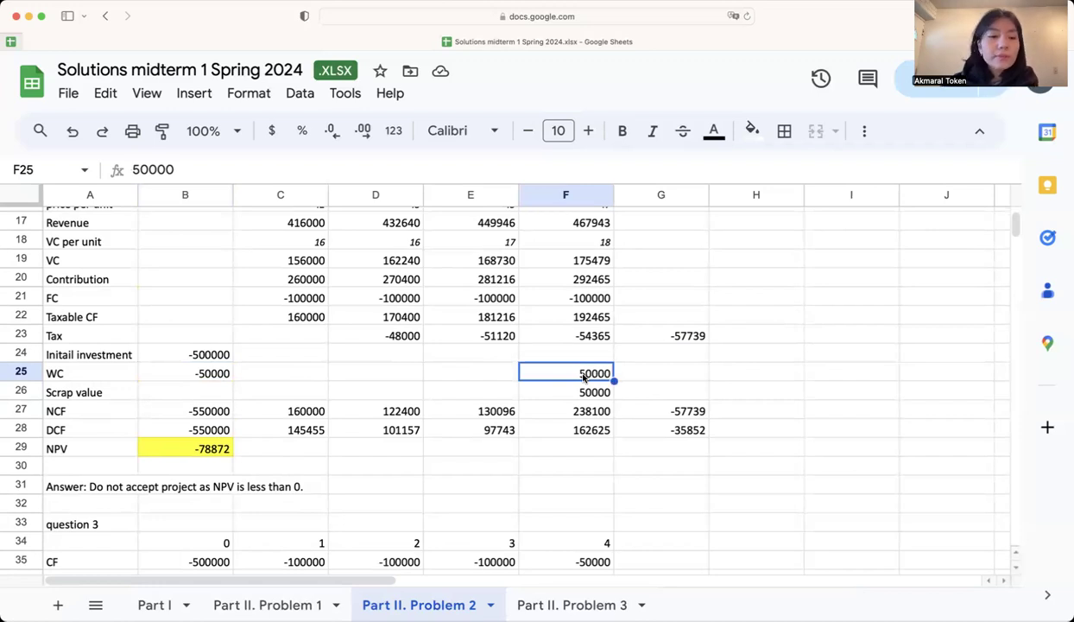
click(106, 392)
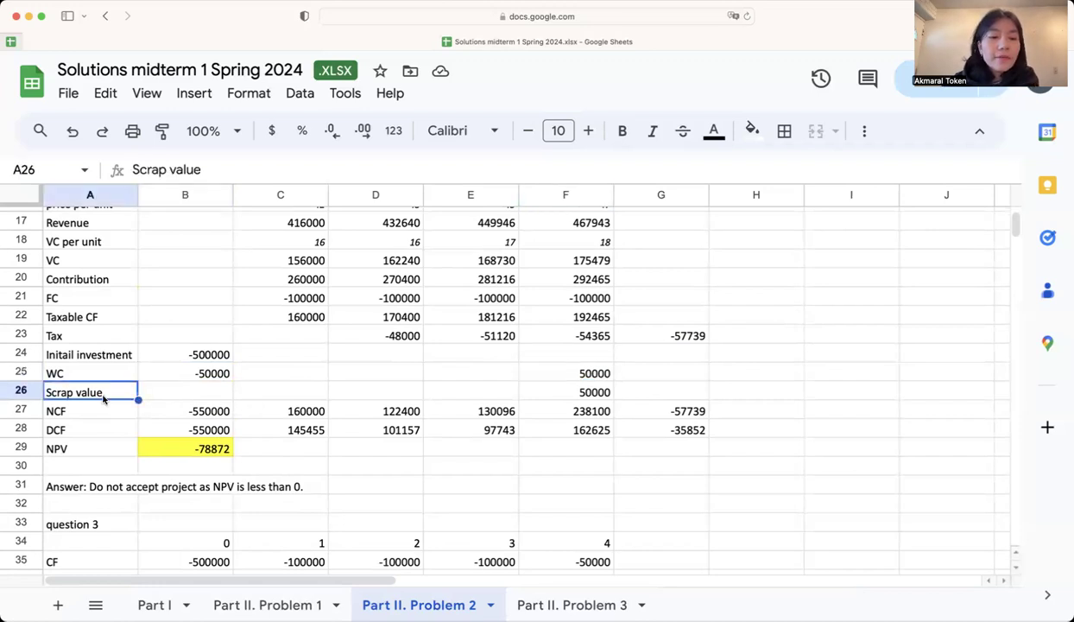
click(598, 393)
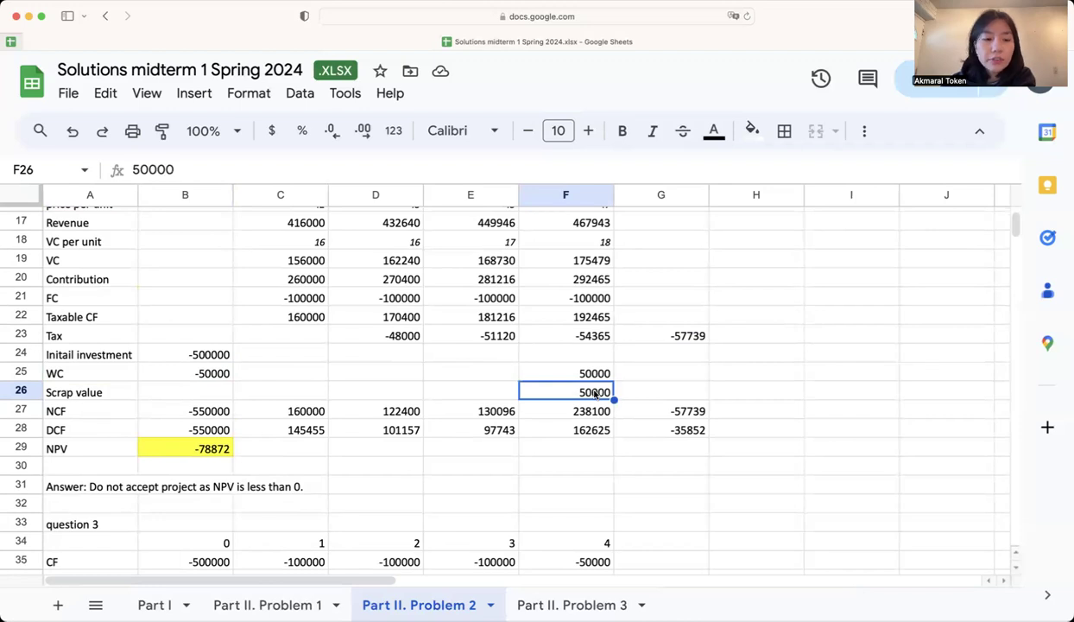
Inspect the net cash flow SUM formulas from the initial period through year 3 in B27:E27.
click(212, 412)
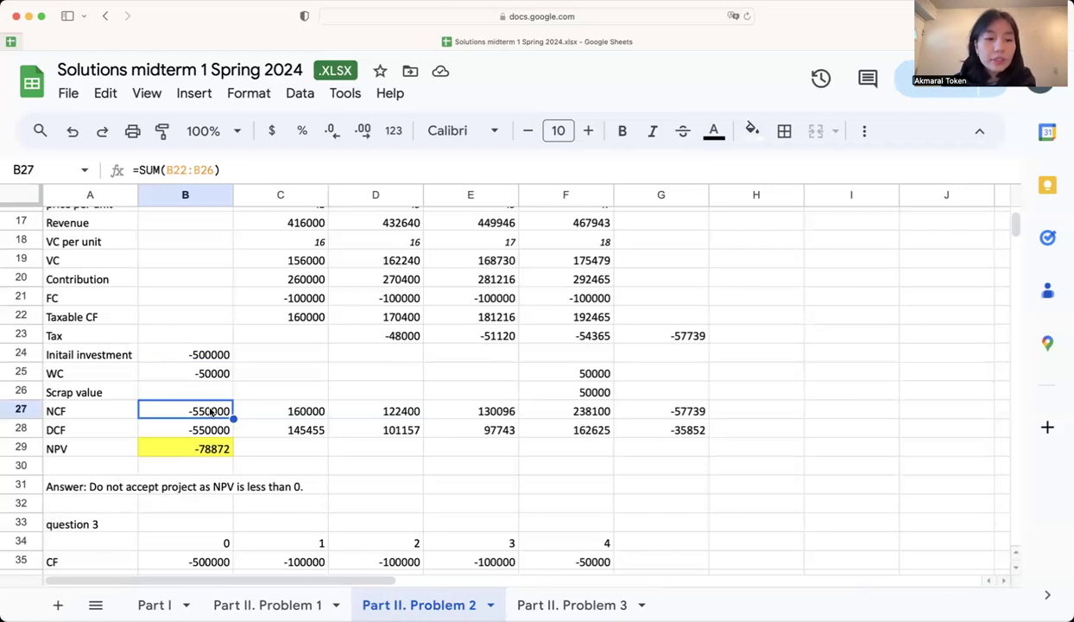
double_click(211, 412)
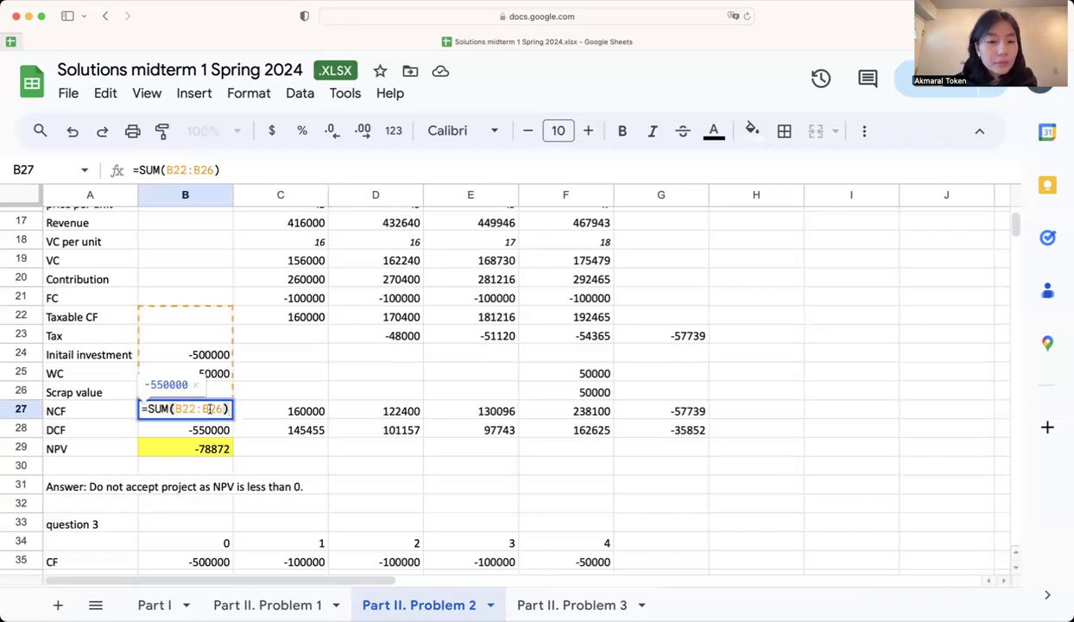
key(Return)
key(Up)
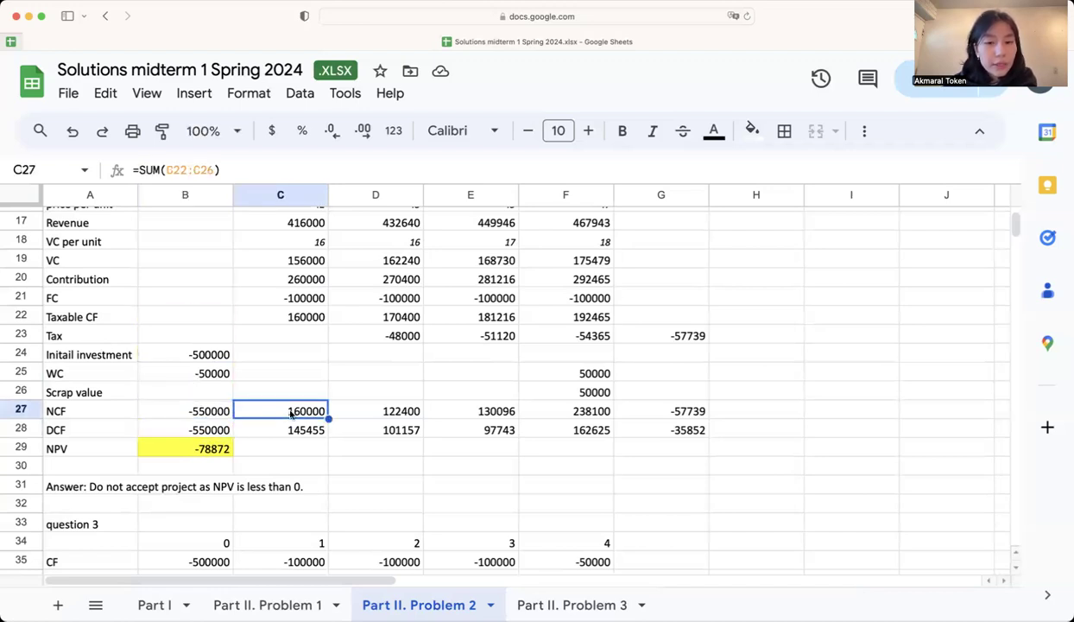
double_click(320, 413)
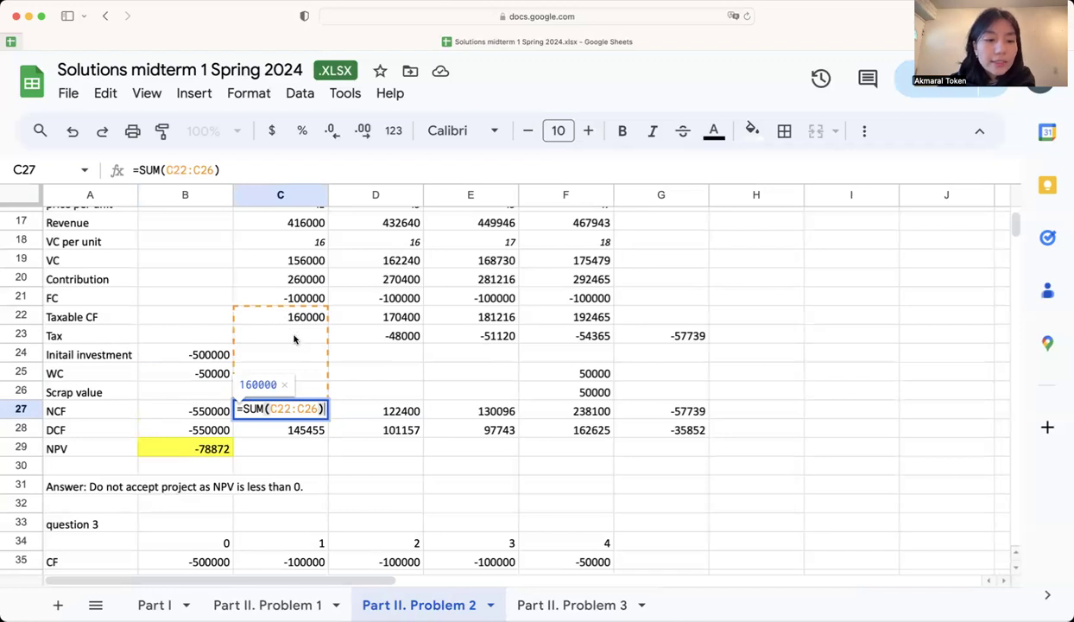
key(Return)
key(Up)
key(Right)
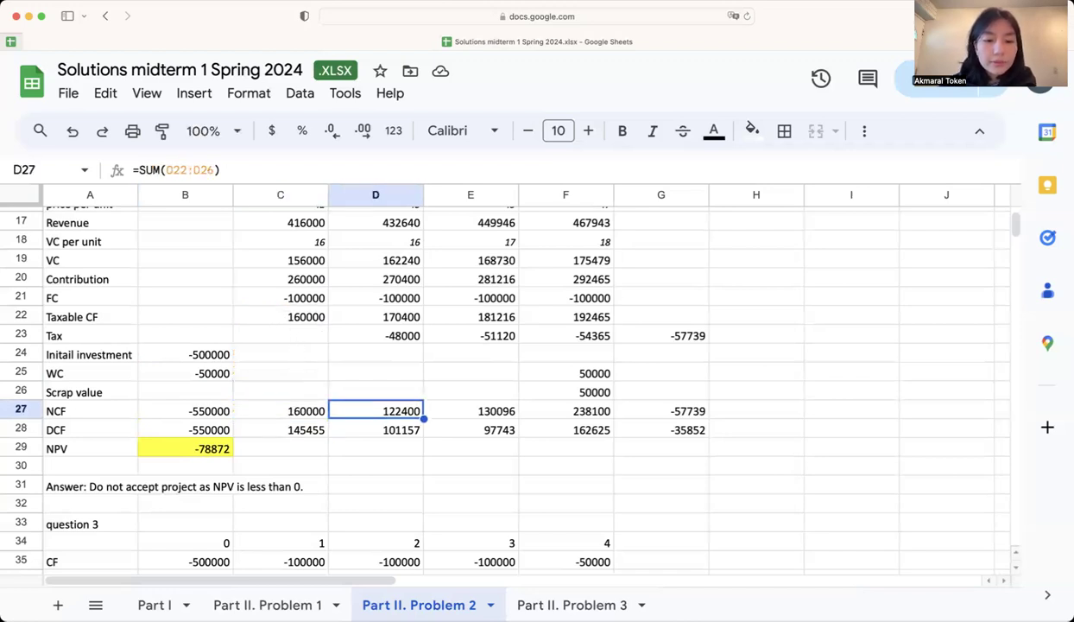
double_click(383, 410)
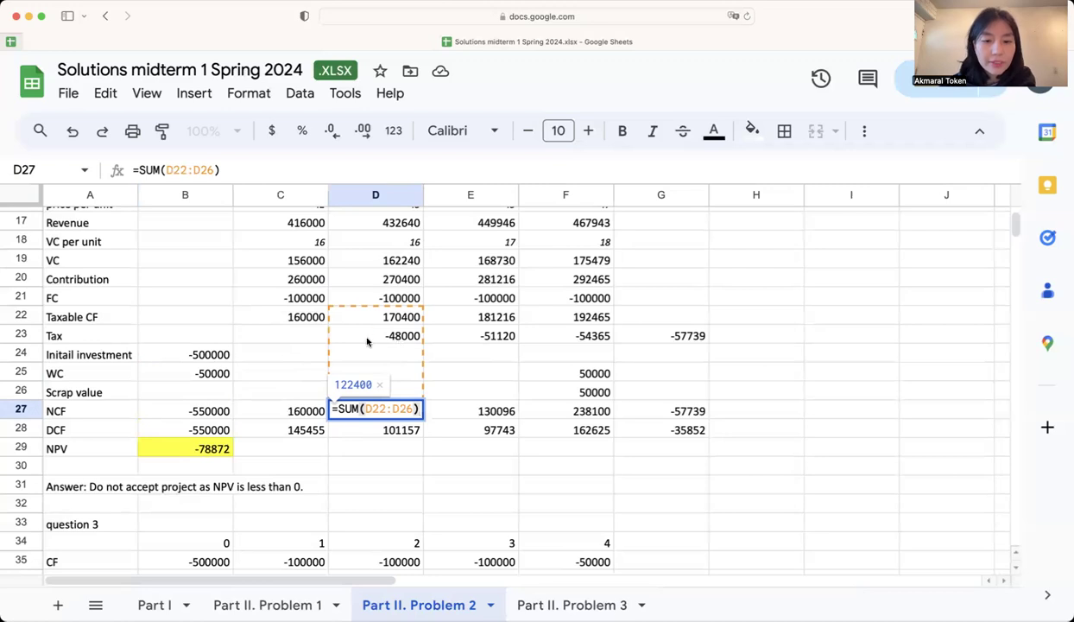
key(Return)
key(Up)
key(Right)
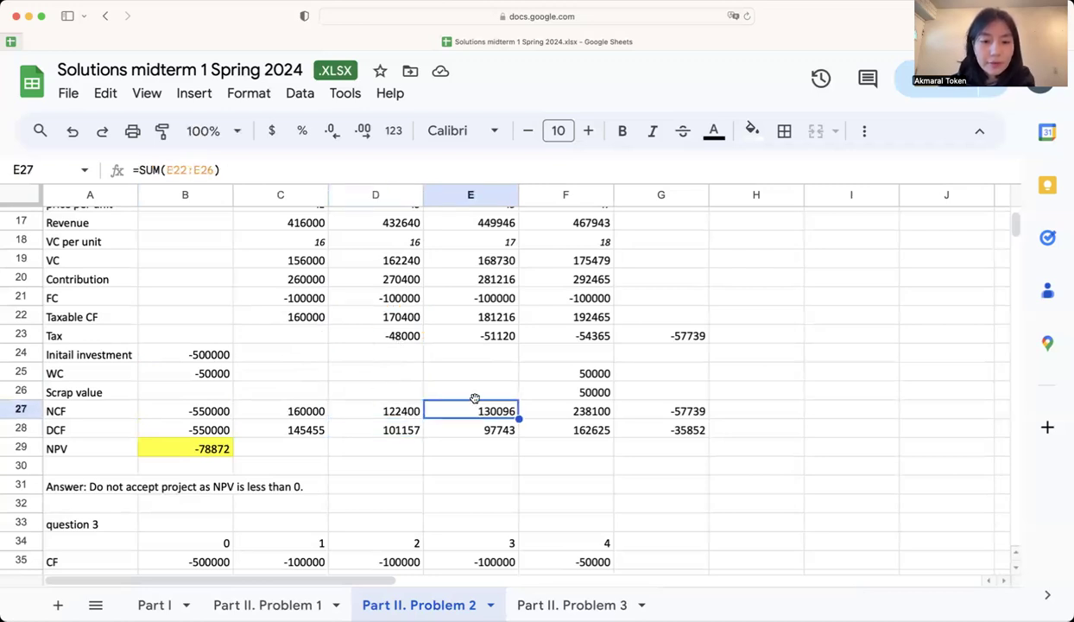
Inspect the net cash flow SUM formulas for years 3 to 5 in E27:G27.
double_click(501, 406)
key(Return)
key(Up)
key(Right)
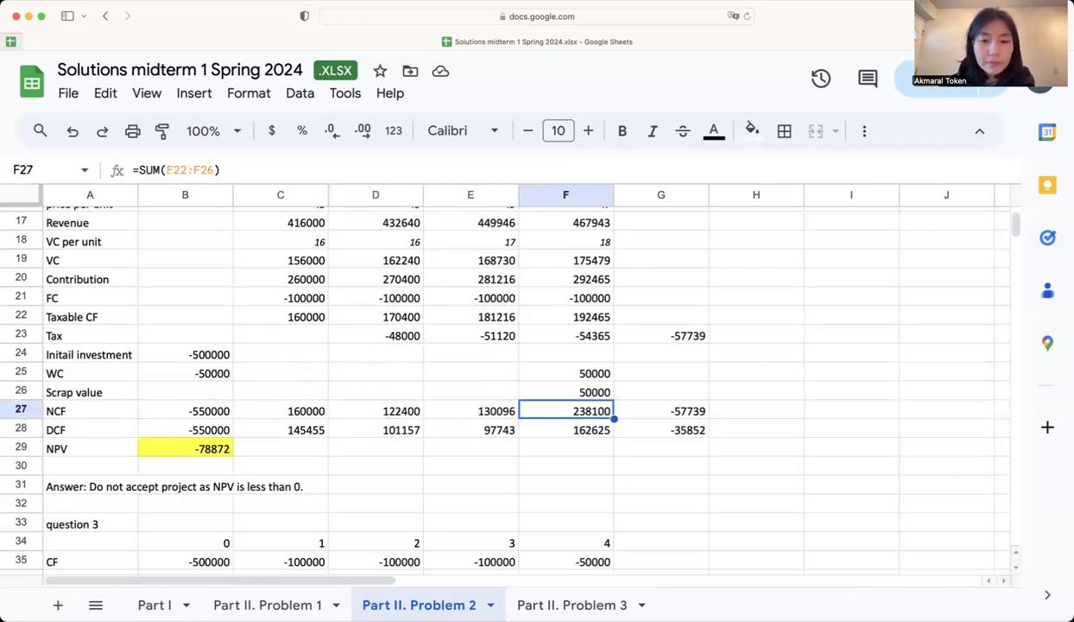
double_click(589, 410)
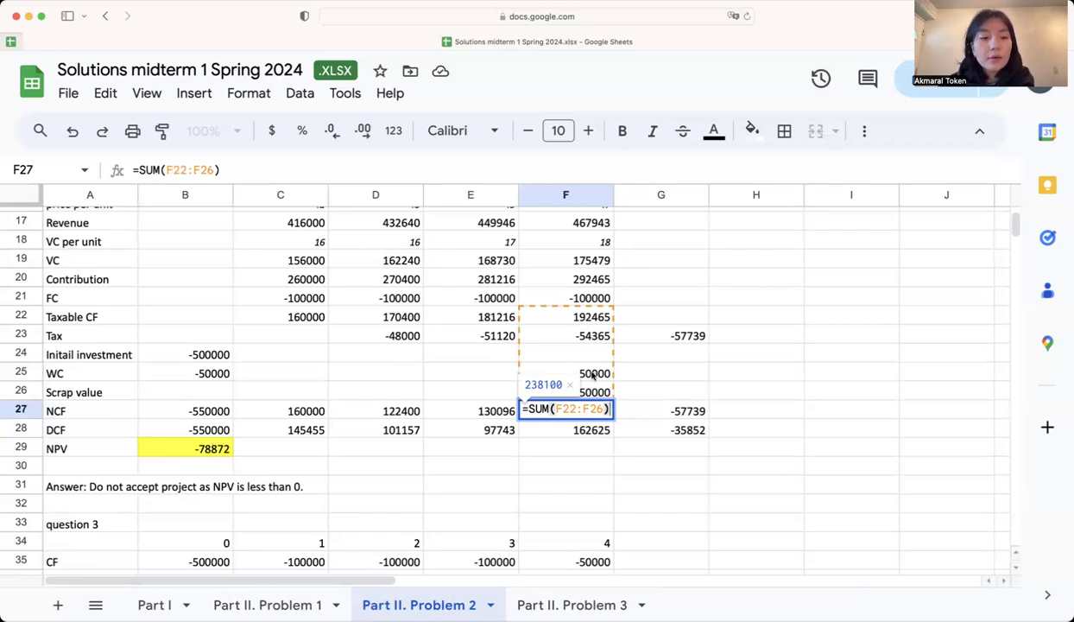
key(Return)
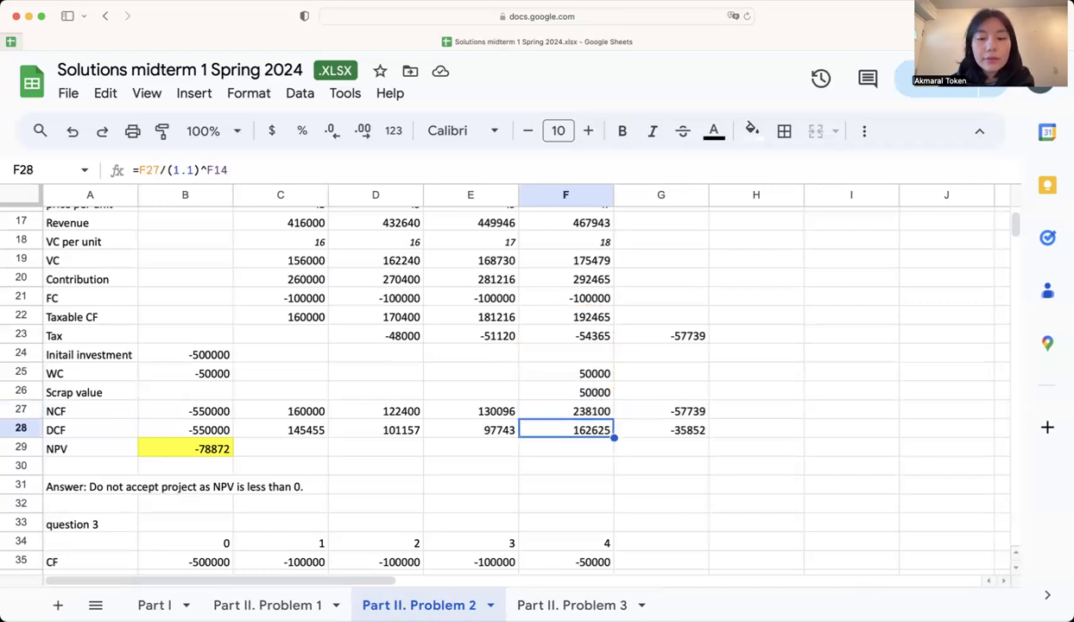
key(Up)
key(Right)
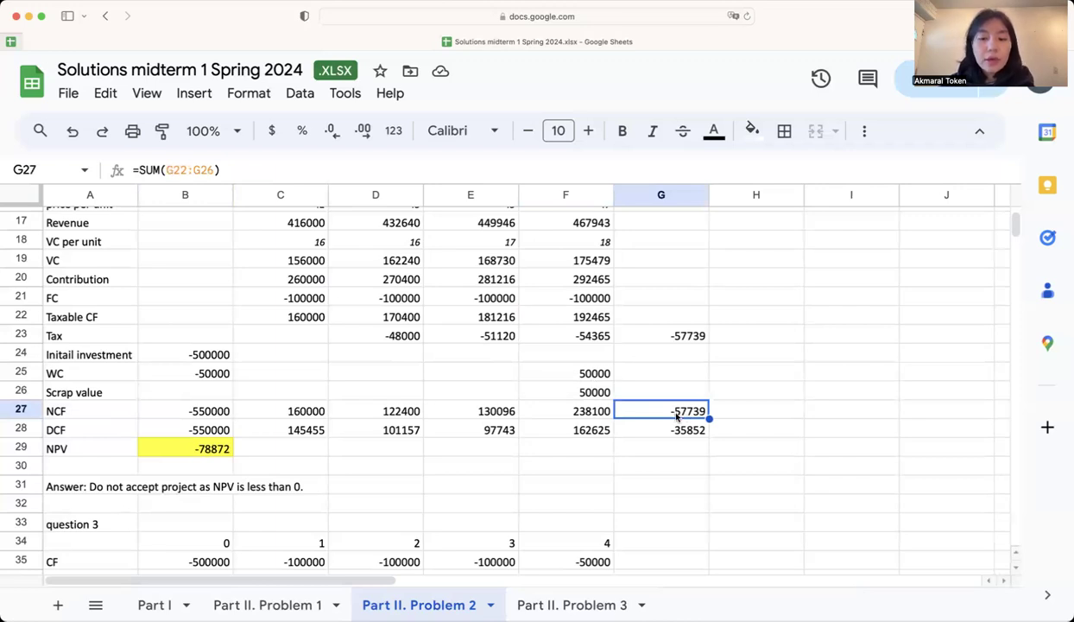
Inspect the discounted cash flow formulas from the initial period through year 4 in B28:F28, including their references to the year row.
click(207, 423)
click(298, 433)
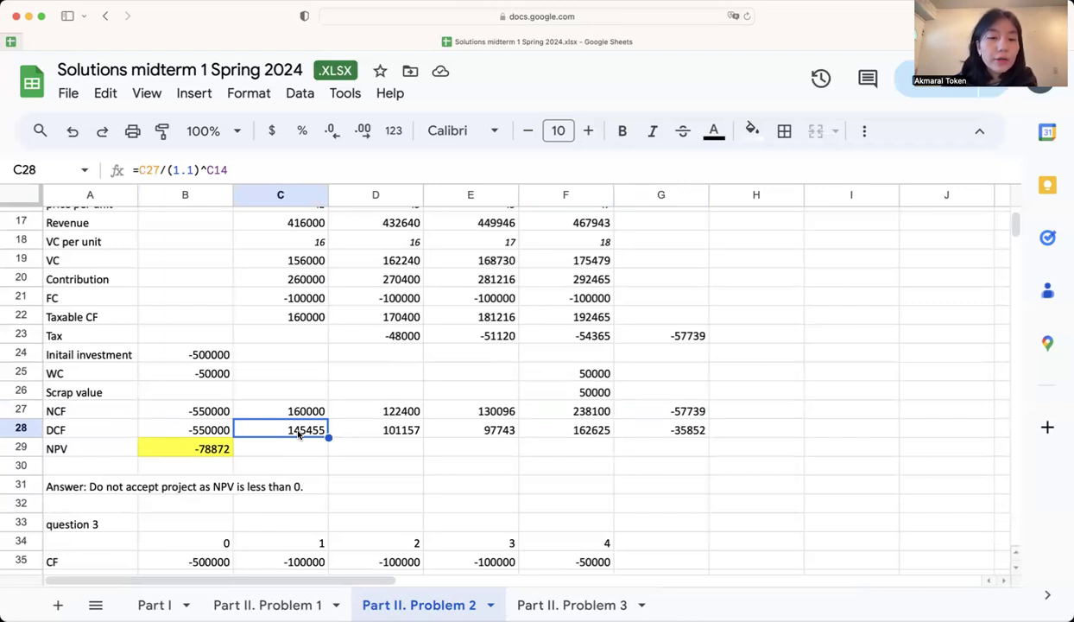
scroll(299, 434, up, 2)
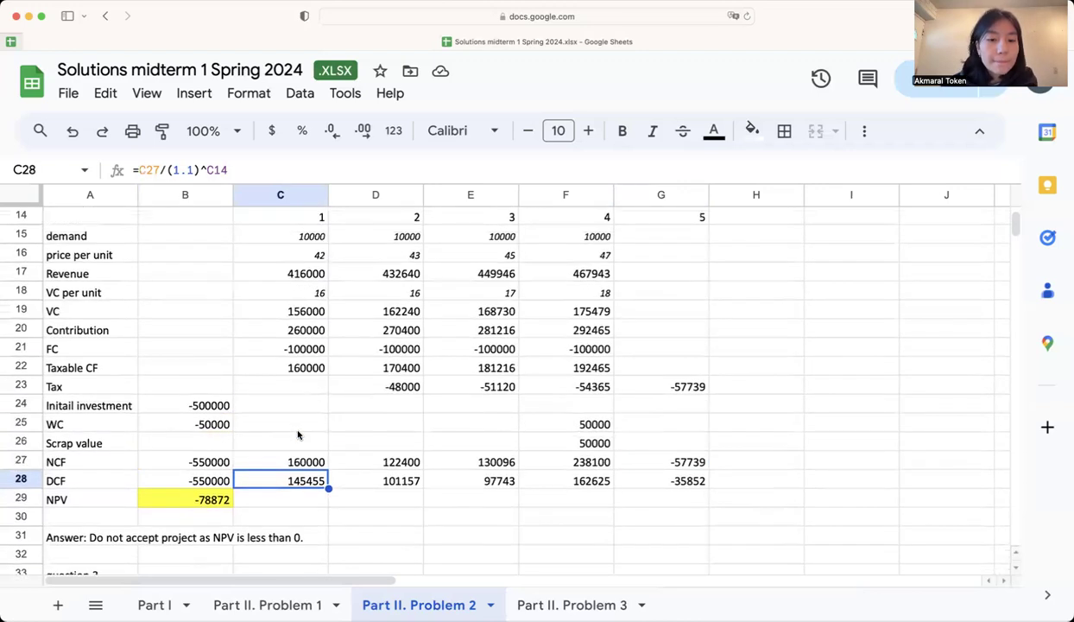
click(400, 484)
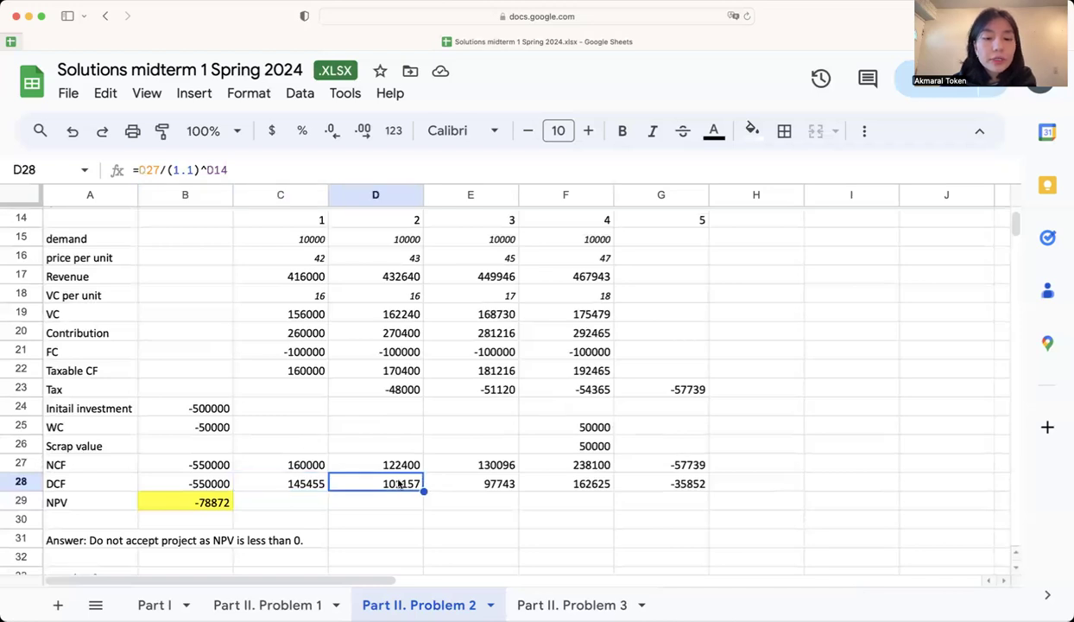
click(490, 486)
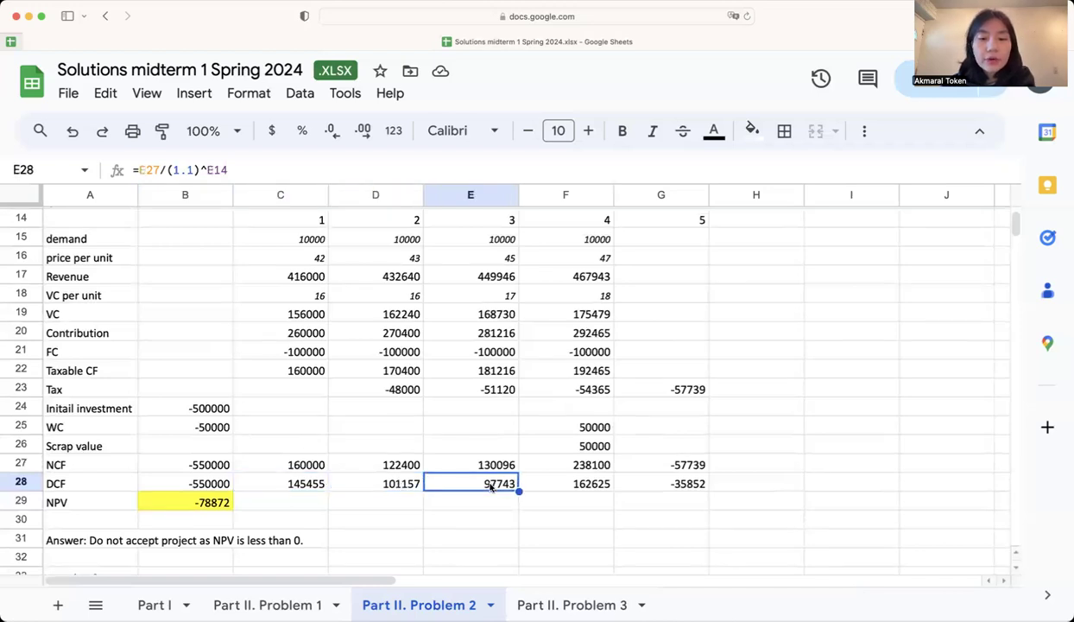
double_click(490, 485)
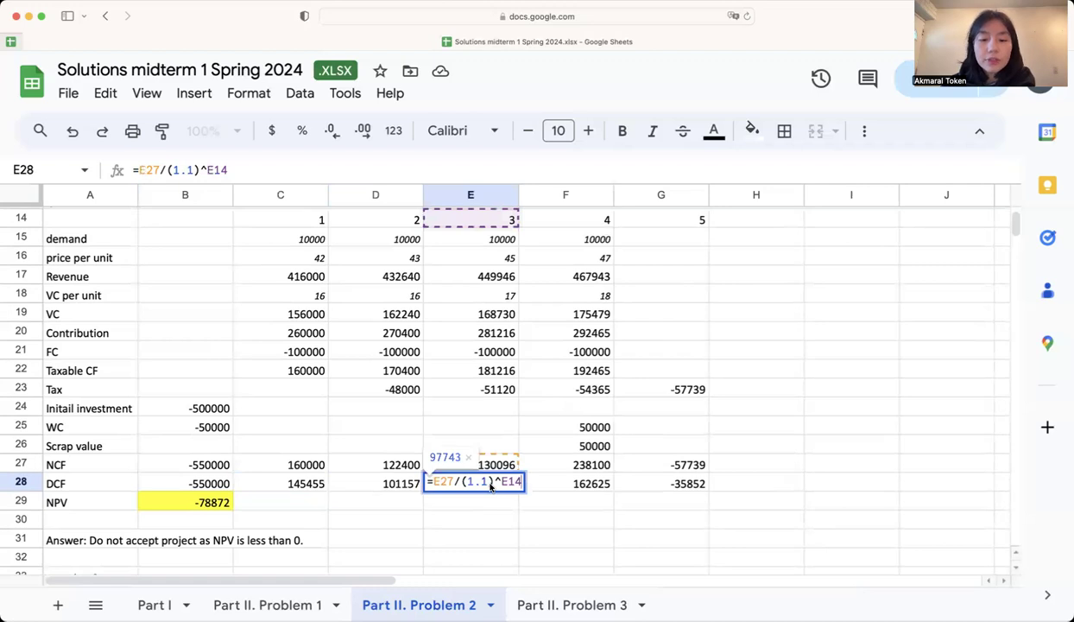
key(Escape)
click(572, 483)
Inspect the NPV SUM formula in B29 and read question 2's written answer in A31.
scroll(570, 479, down, 2)
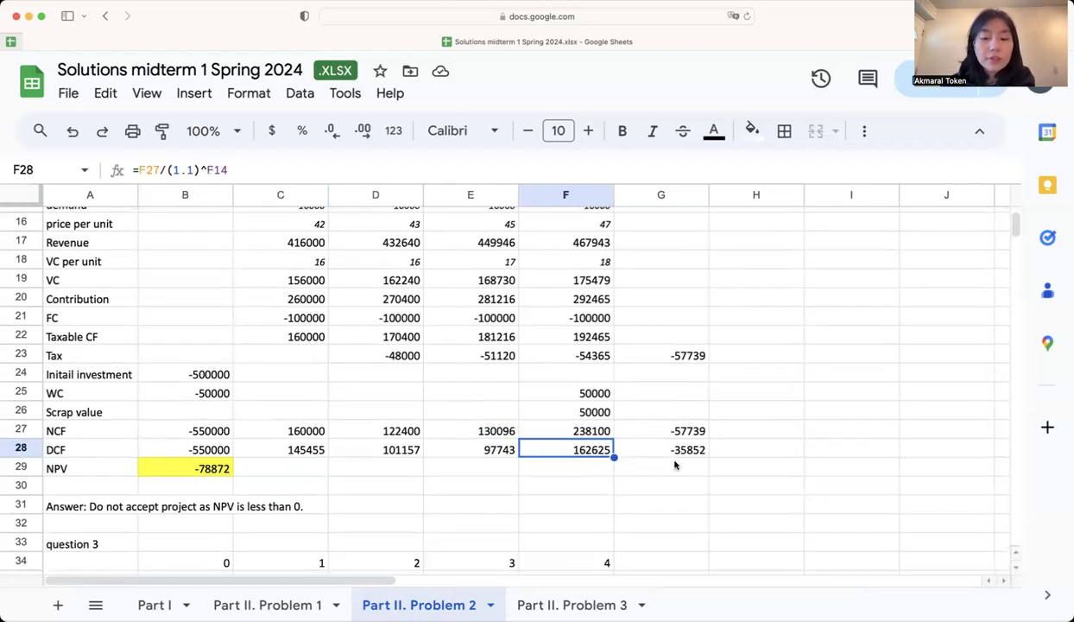
click(210, 466)
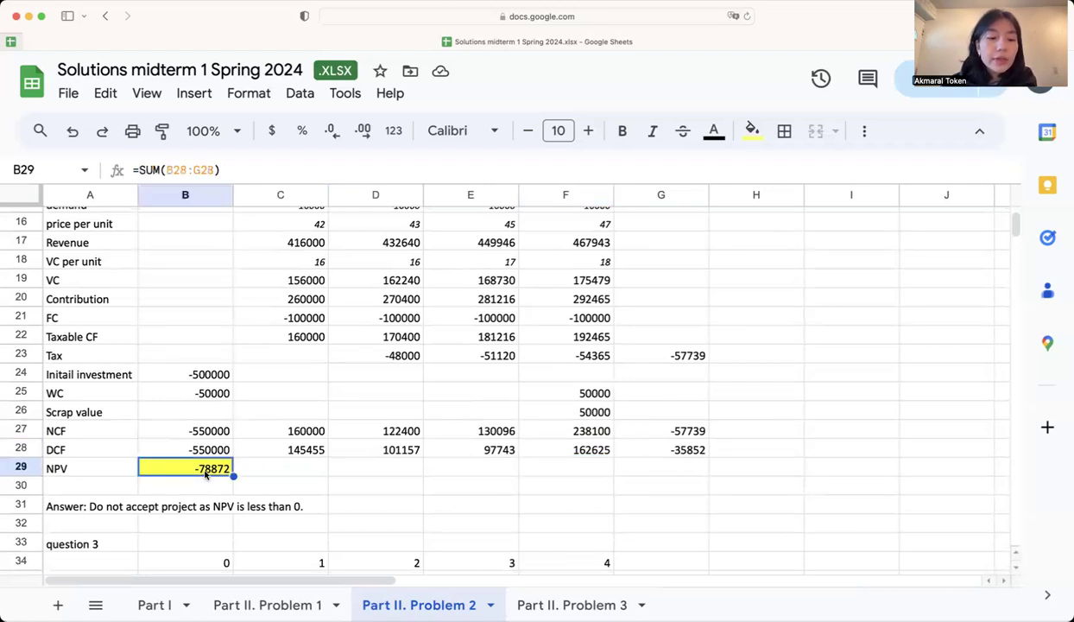
double_click(214, 468)
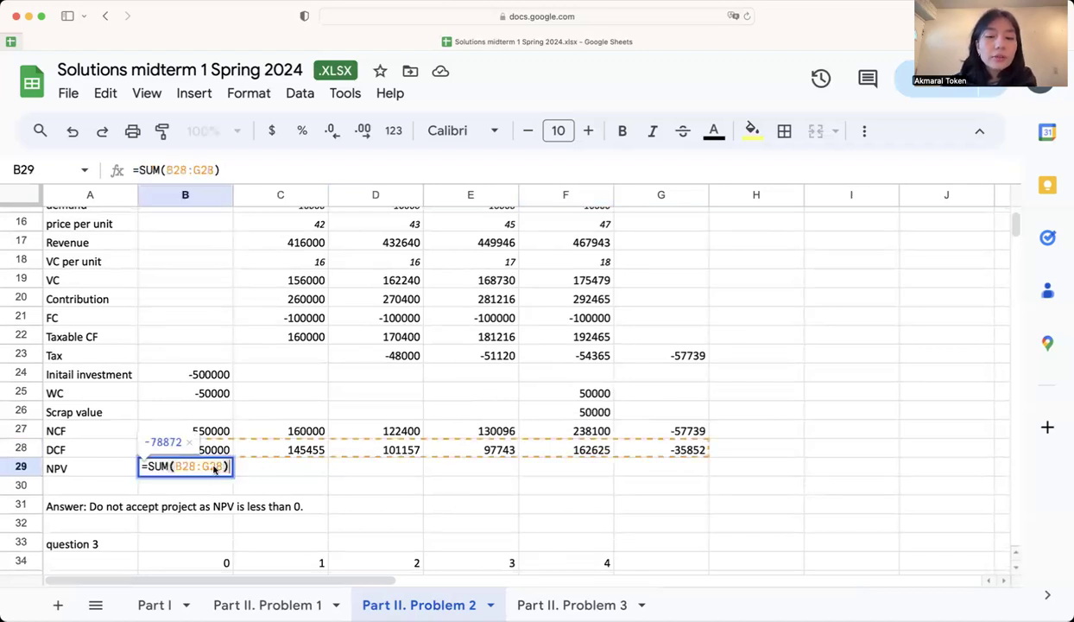
key(Return)
key(Up)
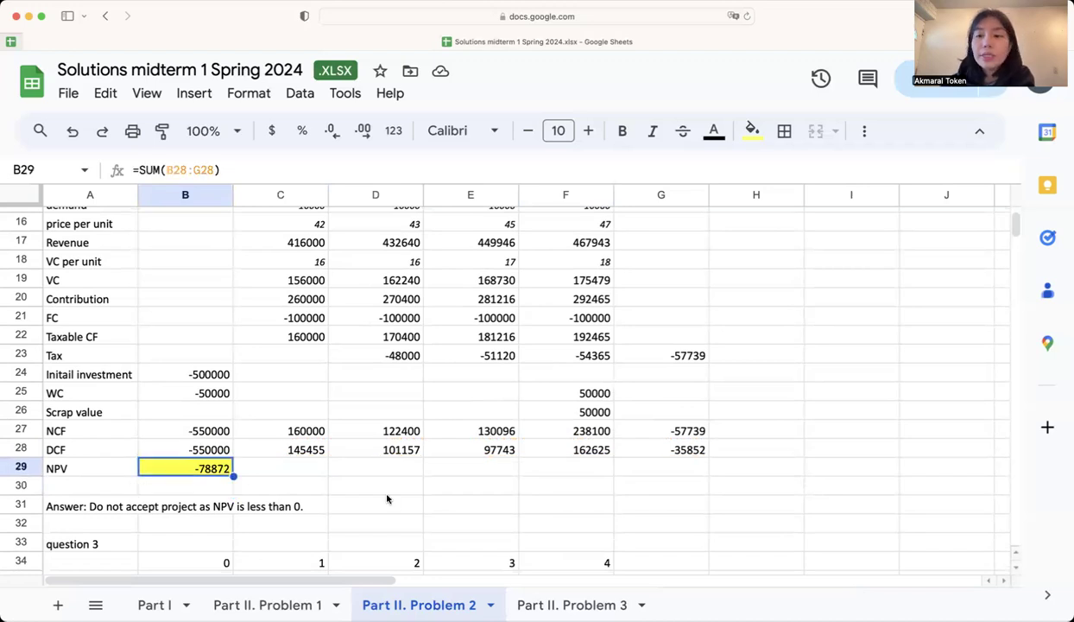
scroll(387, 498, down, 3)
scroll(387, 499, down, 1)
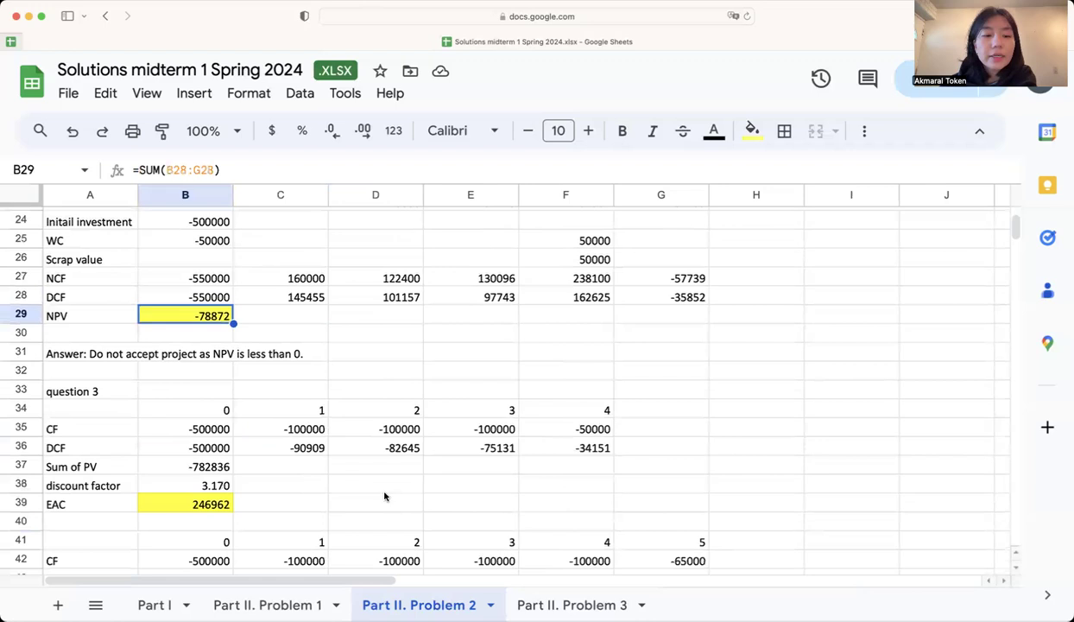
click(113, 351)
Review question 3's four-year cash flows, checking the initial outlay in B35, the yearly costs in C35:F35 and the final-year entry in F35.
scroll(314, 386, down, 2)
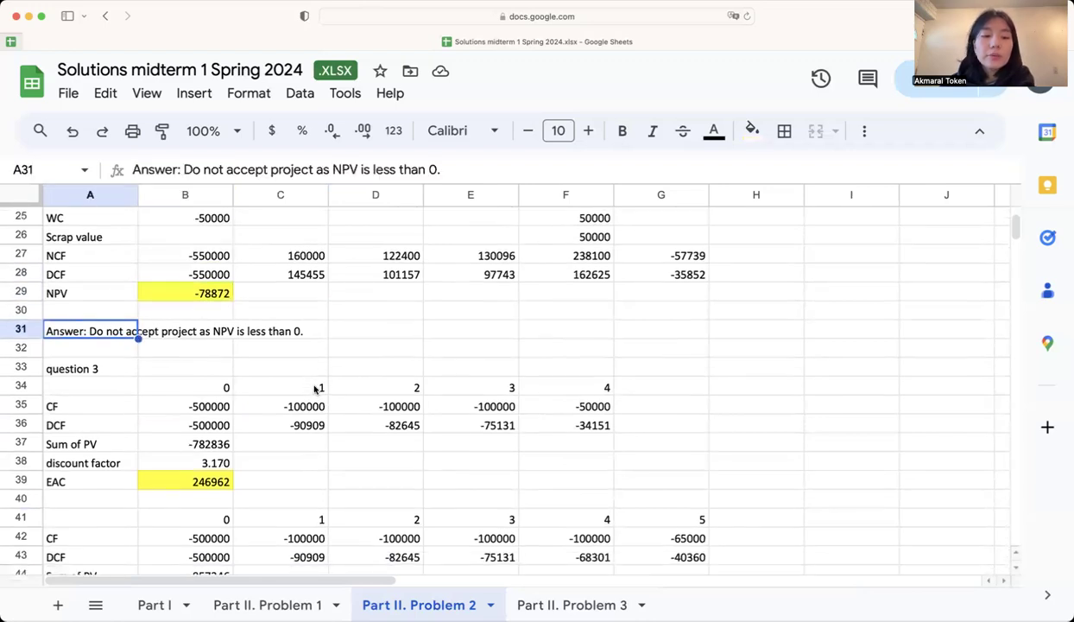
scroll(314, 388, down, 3)
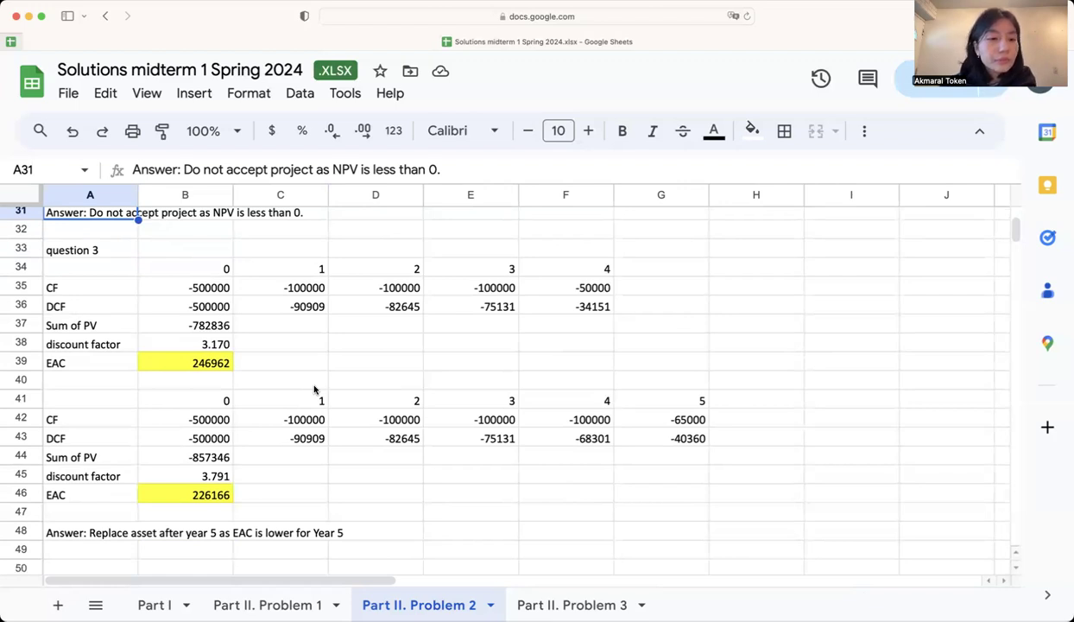
scroll(315, 389, up, 5)
scroll(314, 390, down, 5)
scroll(314, 390, down, 1)
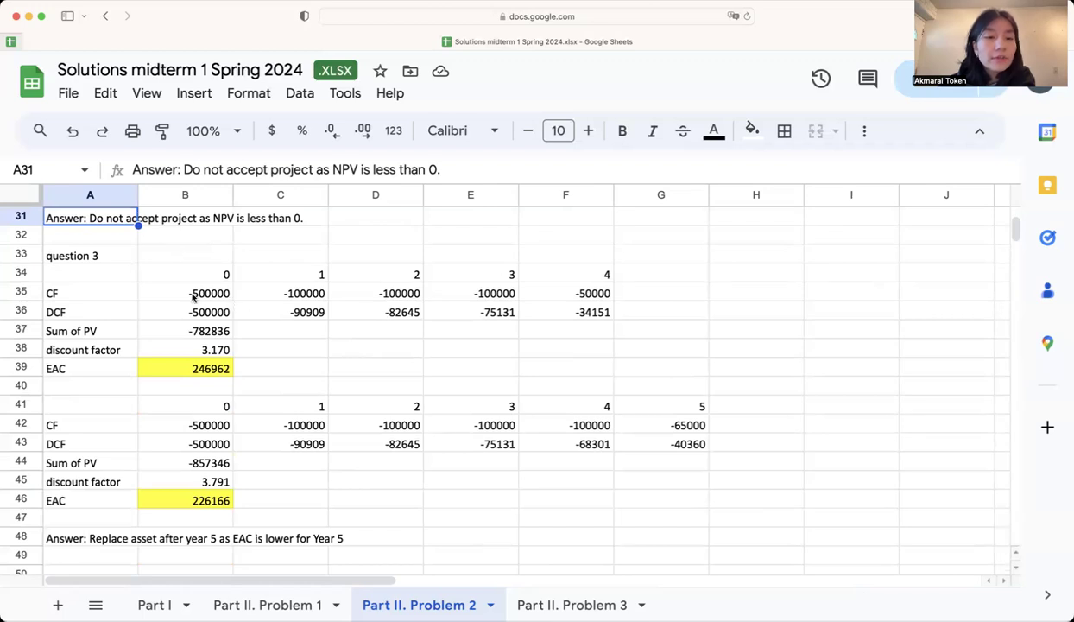
click(194, 296)
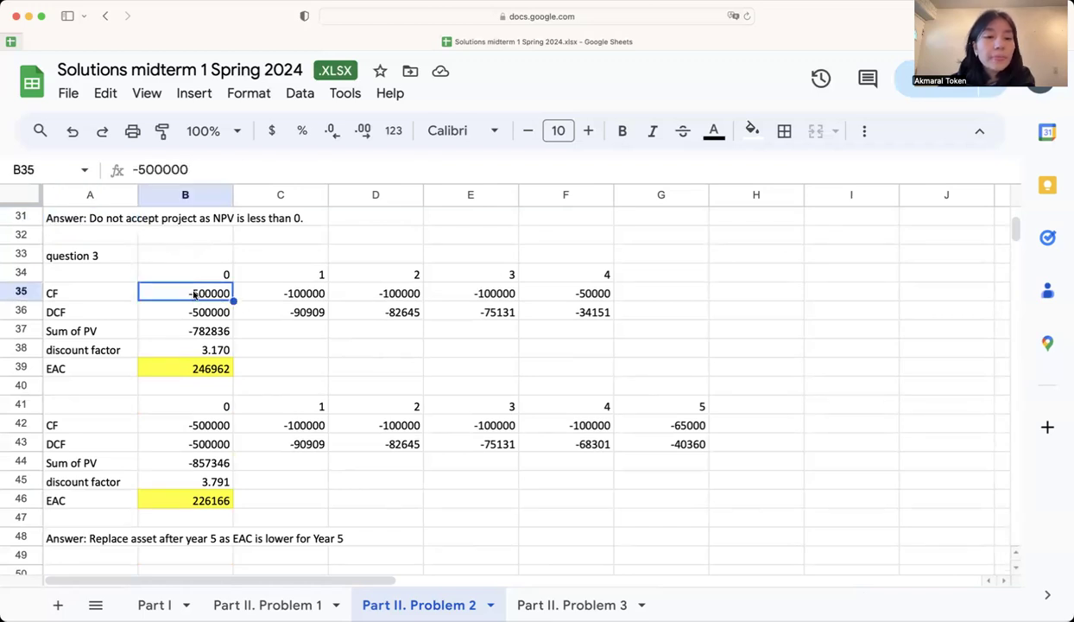
drag(263, 296, 558, 292)
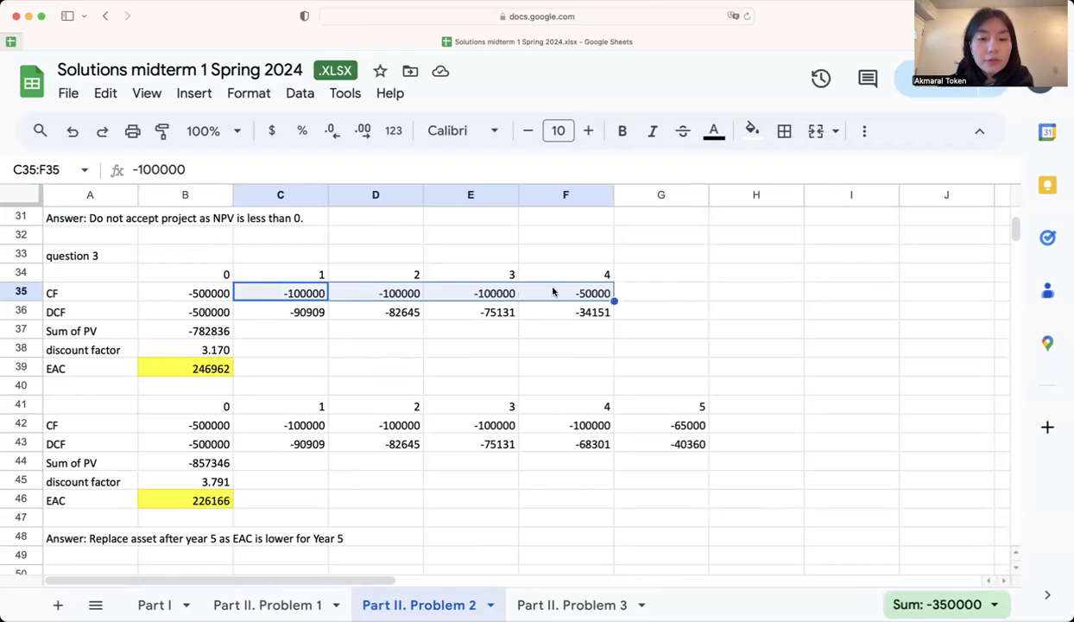
click(580, 295)
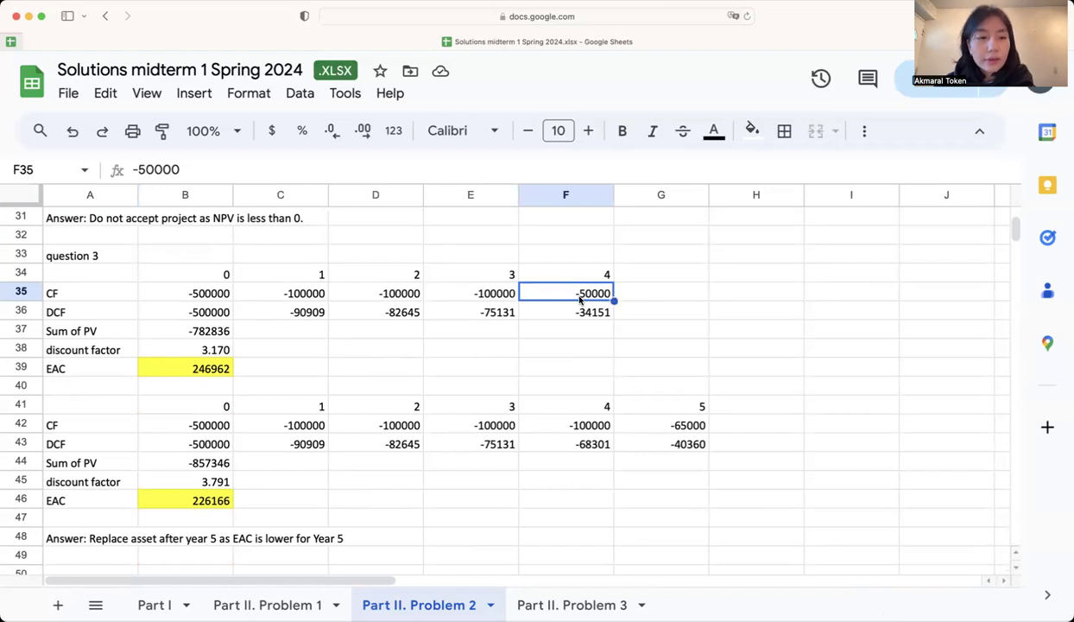
scroll(579, 299, up, 2)
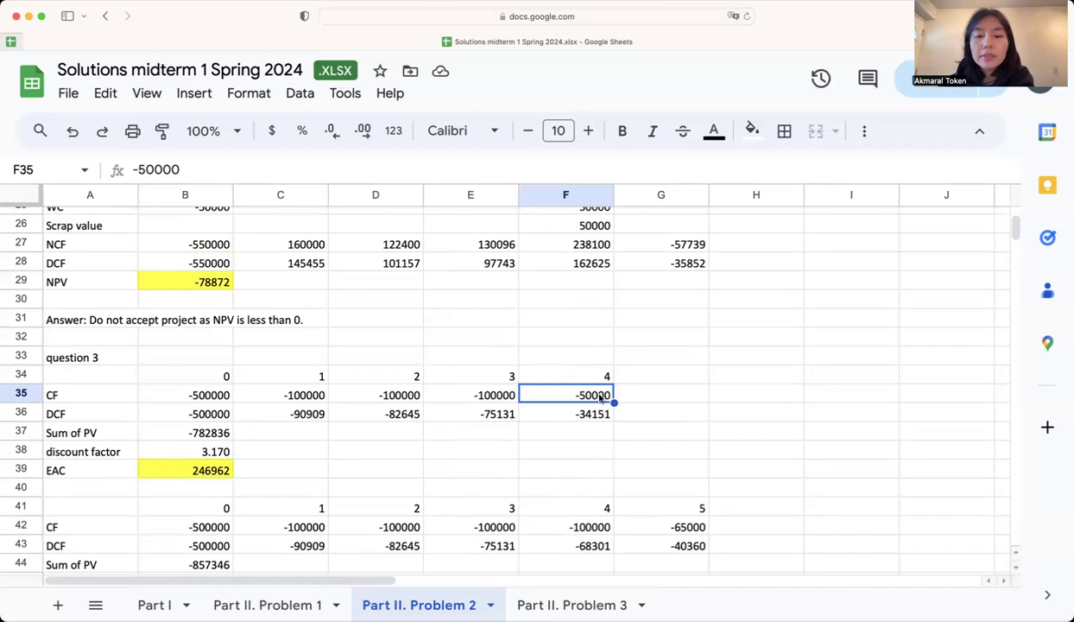
scroll(601, 397, down, 1)
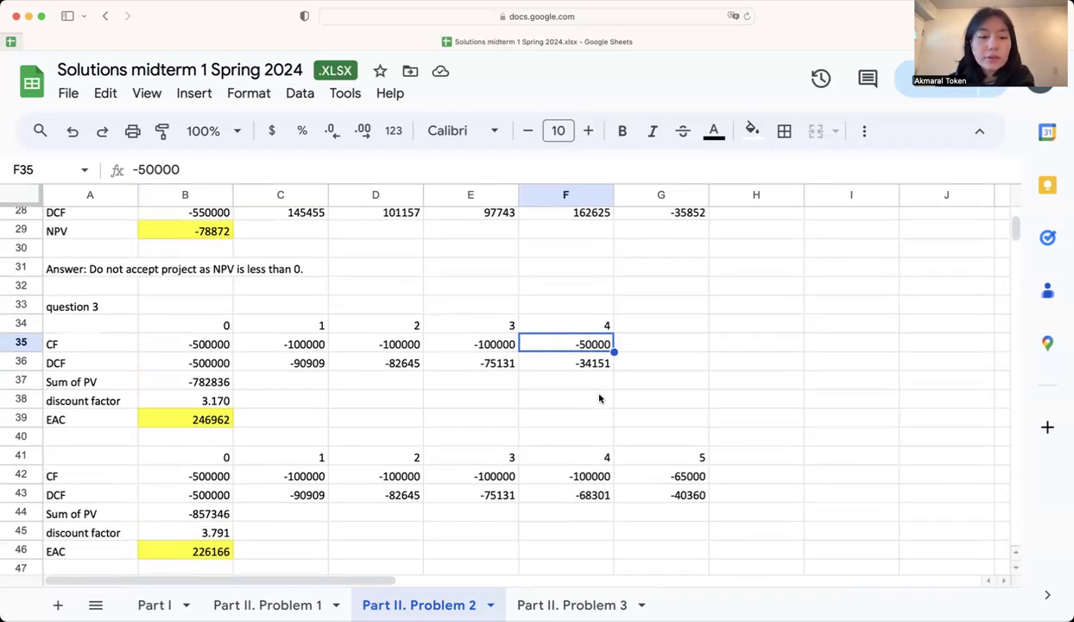
Inspect the four-year option's discounted cash flow formula in C36 and the Sum of PV formula in B37.
click(296, 364)
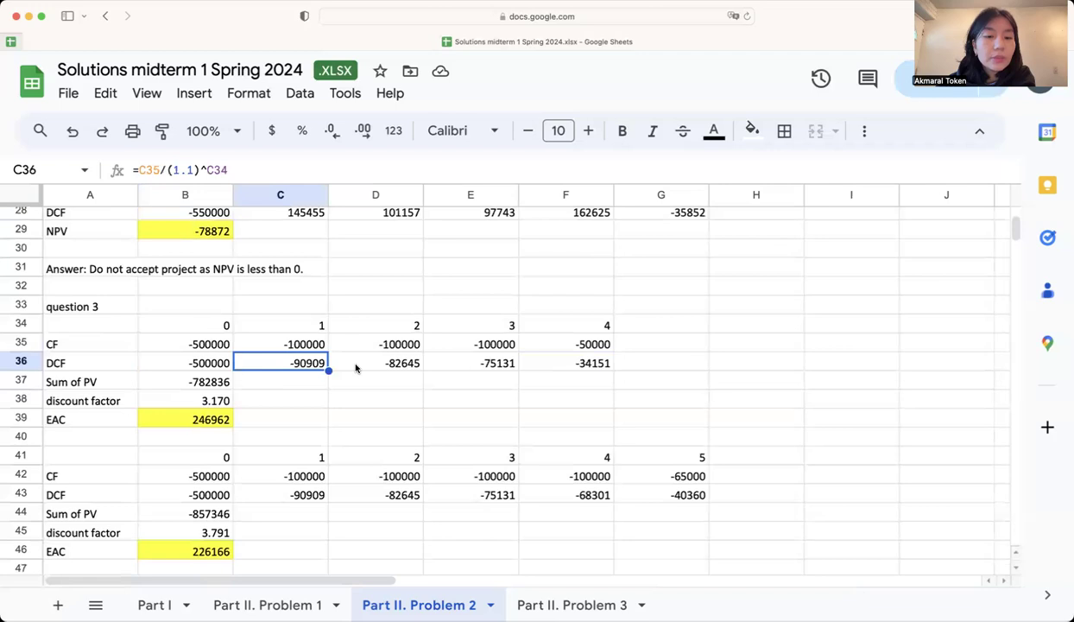
double_click(204, 381)
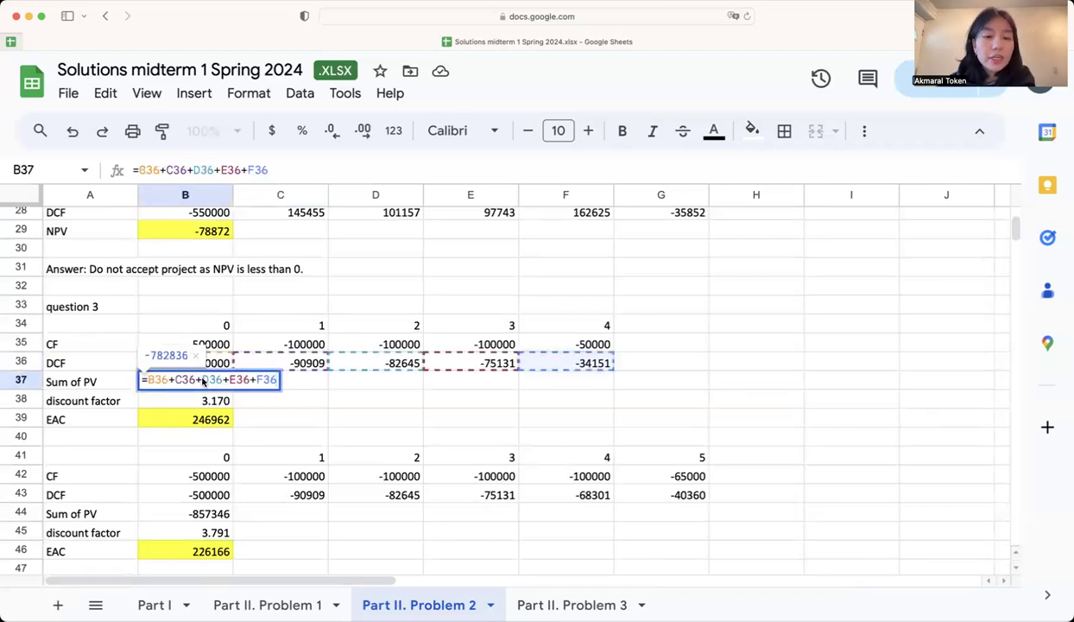
key(Return)
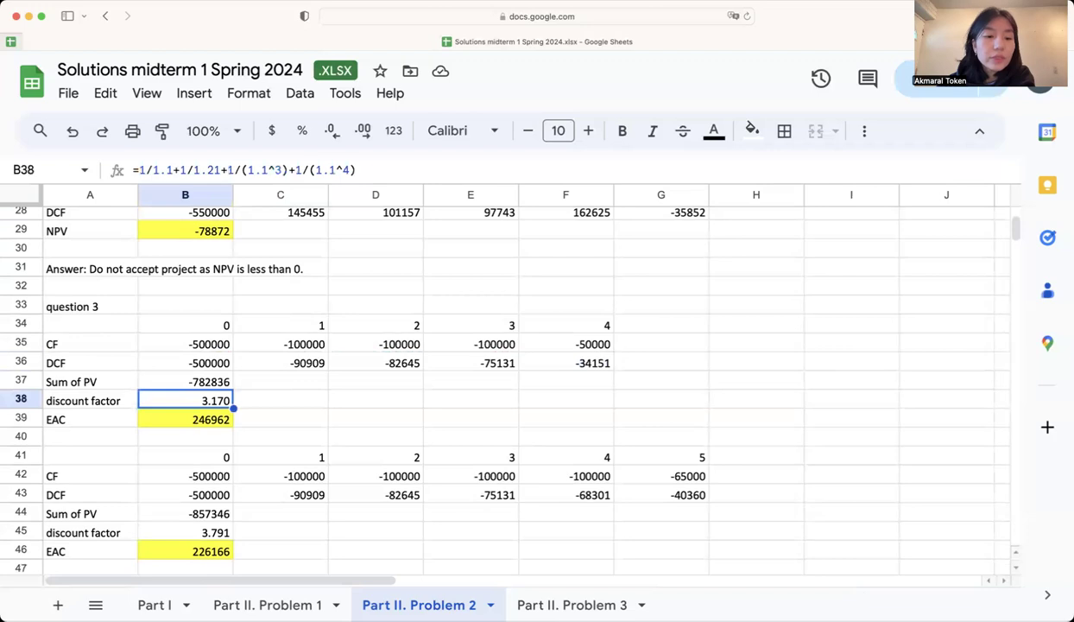
Inspect the four-year option's discount factor formula in B38 and the EAC formula in B39.
double_click(213, 402)
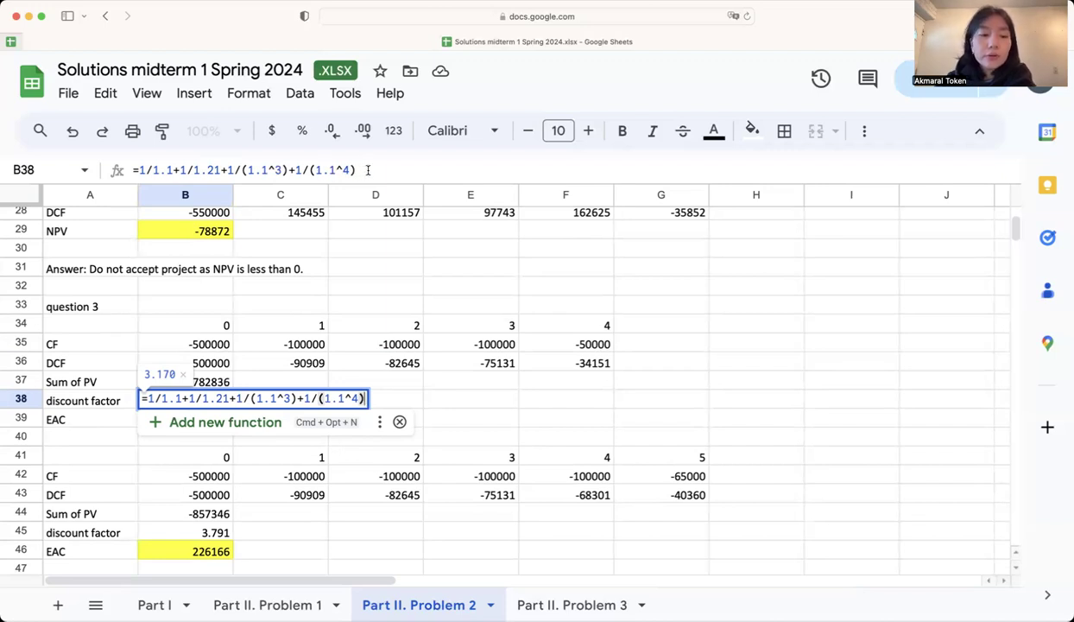
key(Return)
click(336, 164)
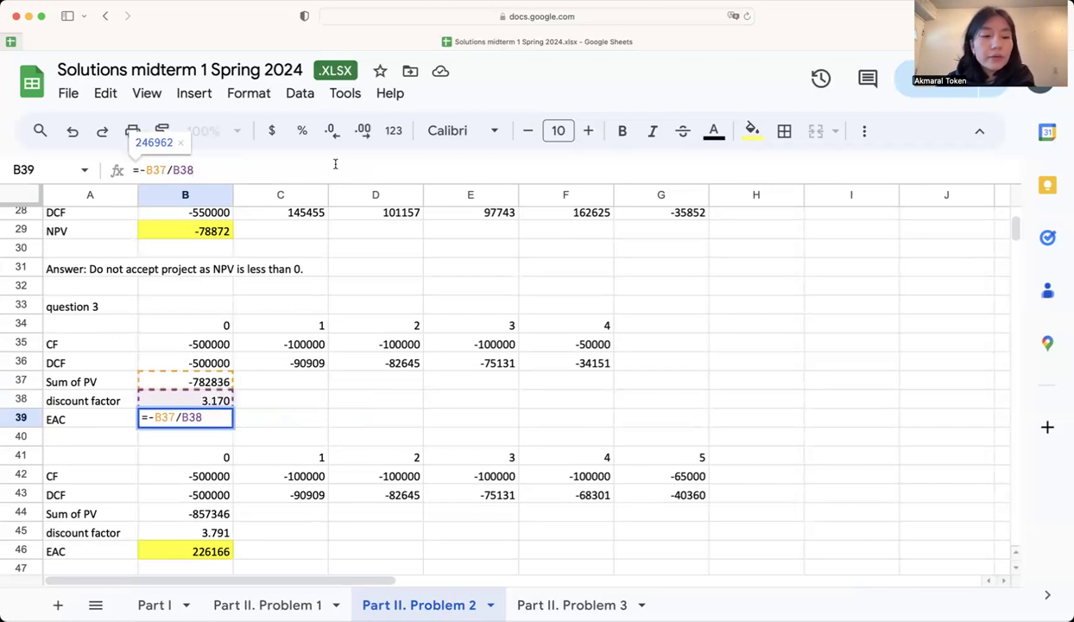
key(Return)
Inspect the five-year option's discounted cash flow formula in C43 and its cash flow entries for years 1 and 5 in C42 and G42.
scroll(250, 380, down, 3)
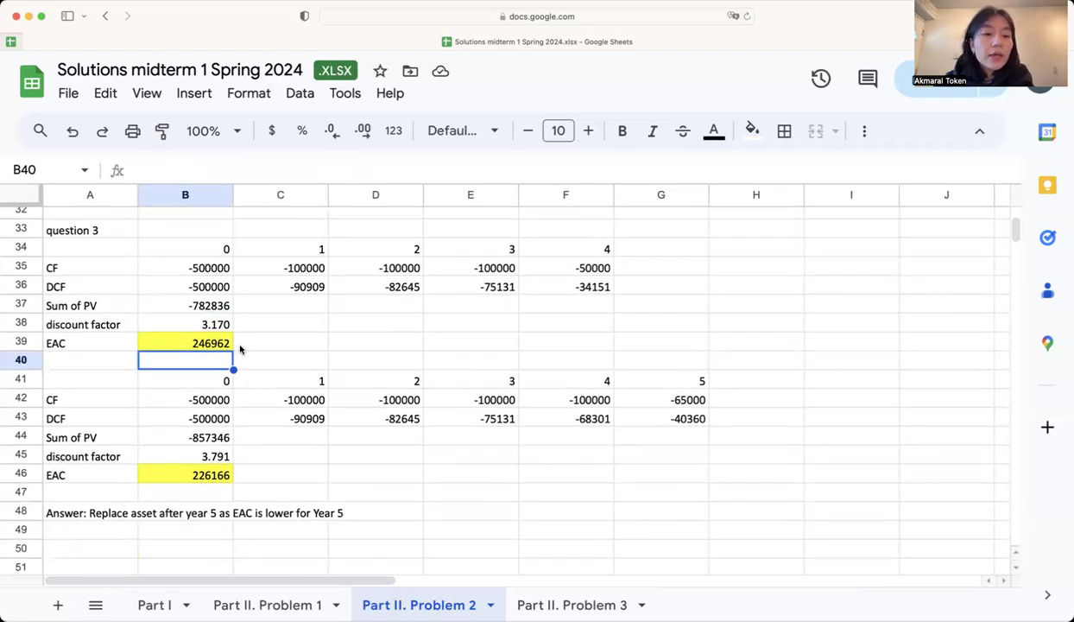
scroll(259, 352, down, 2)
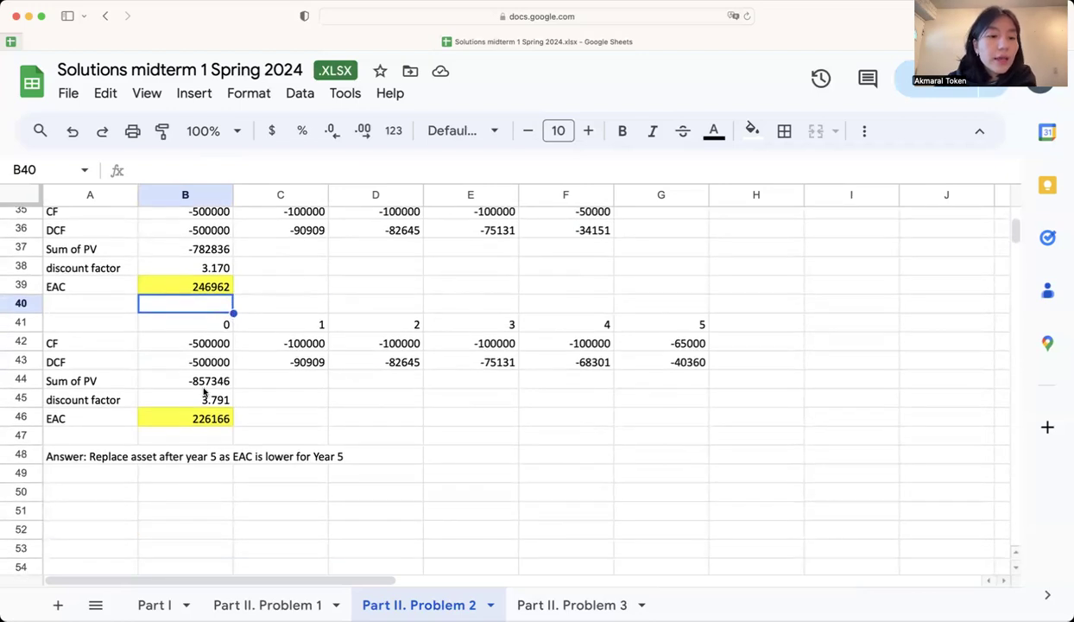
click(277, 363)
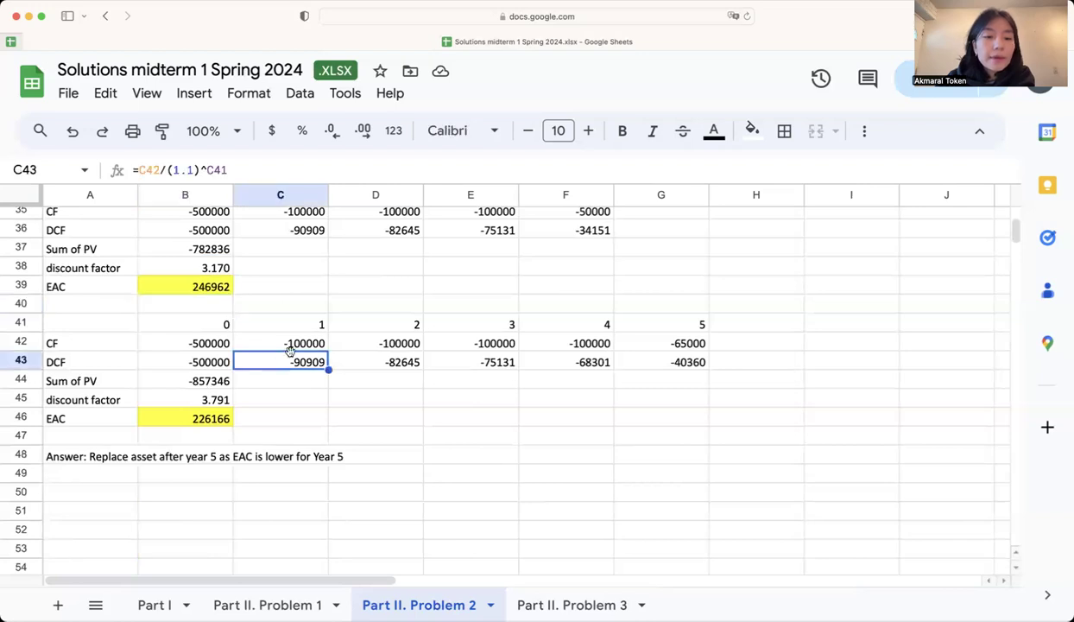
mouse_move(306, 343)
mouse_down()
mouse_move(597, 342)
mouse_move(294, 343)
mouse_up()
click(675, 345)
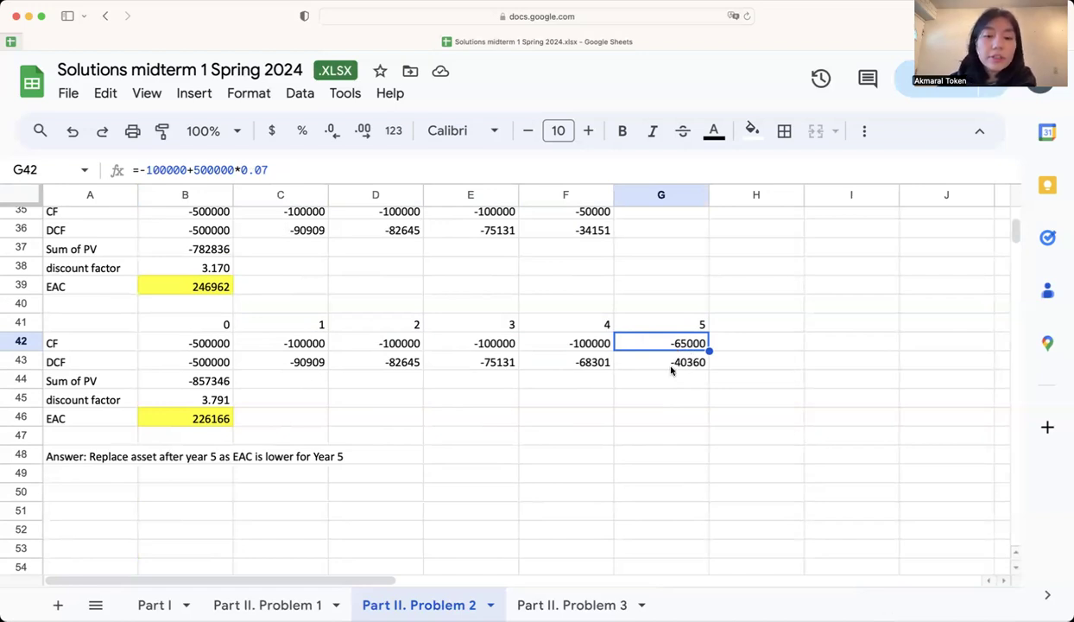
Inspect the five-year option's Sum of PV formula in B44 and the discount factor formula in B45.
click(215, 383)
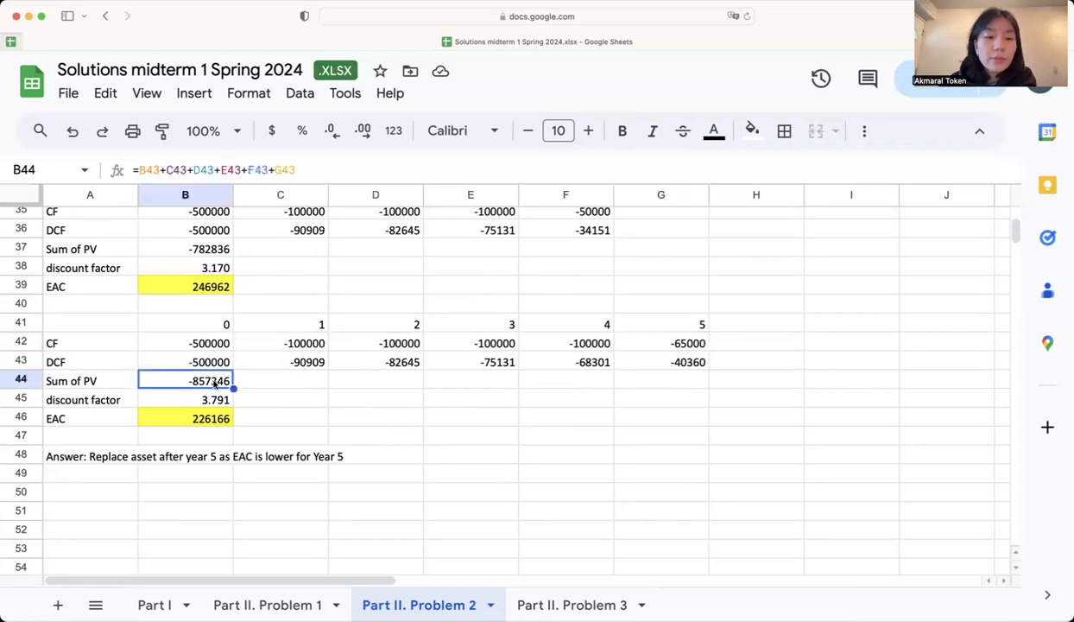
double_click(215, 383)
key(Return)
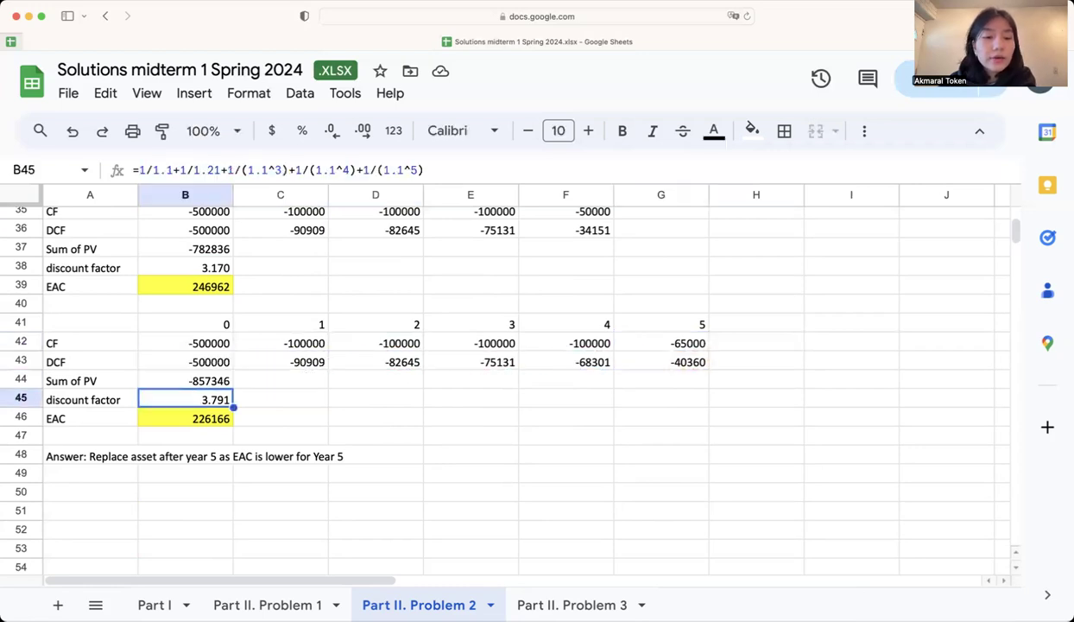
double_click(194, 404)
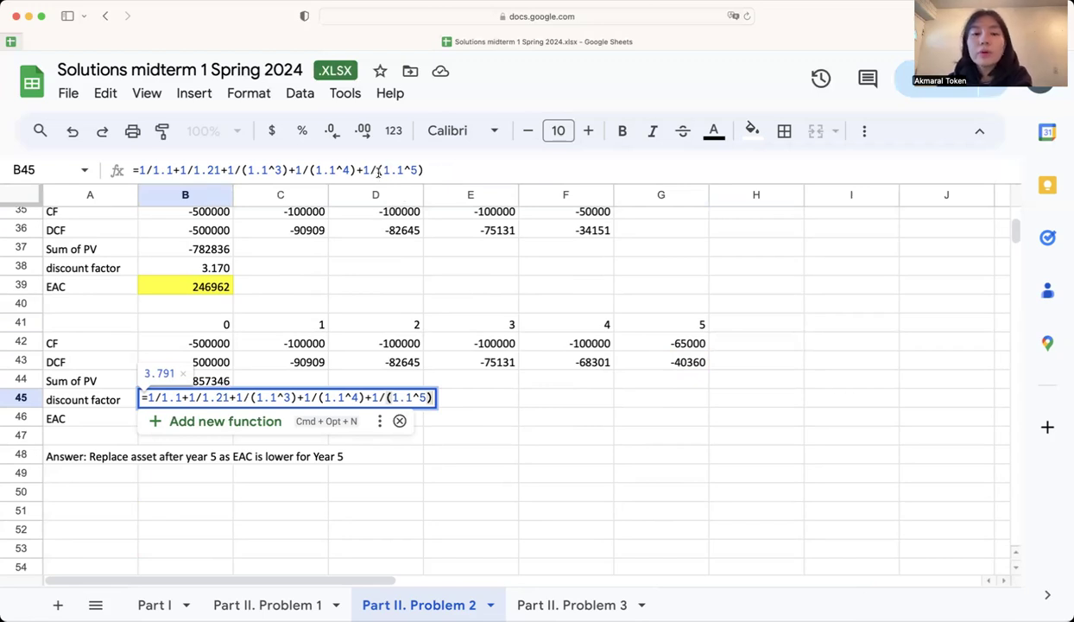
key(Return)
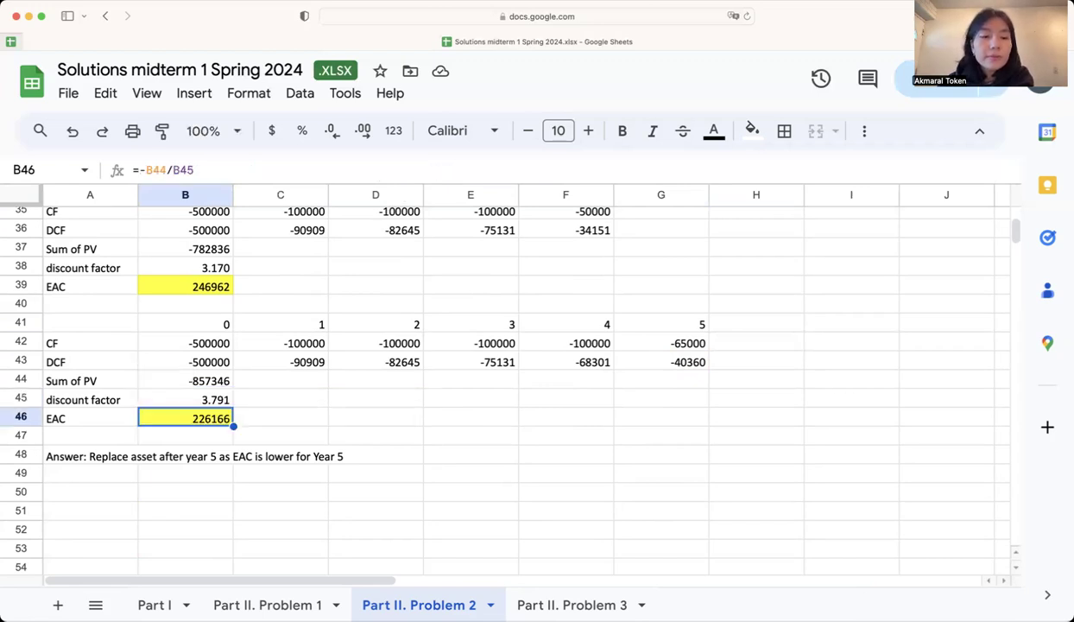
Inspect the five-year option's EAC formula in B46 and compare it with the four-year option's EAC in B39.
double_click(216, 419)
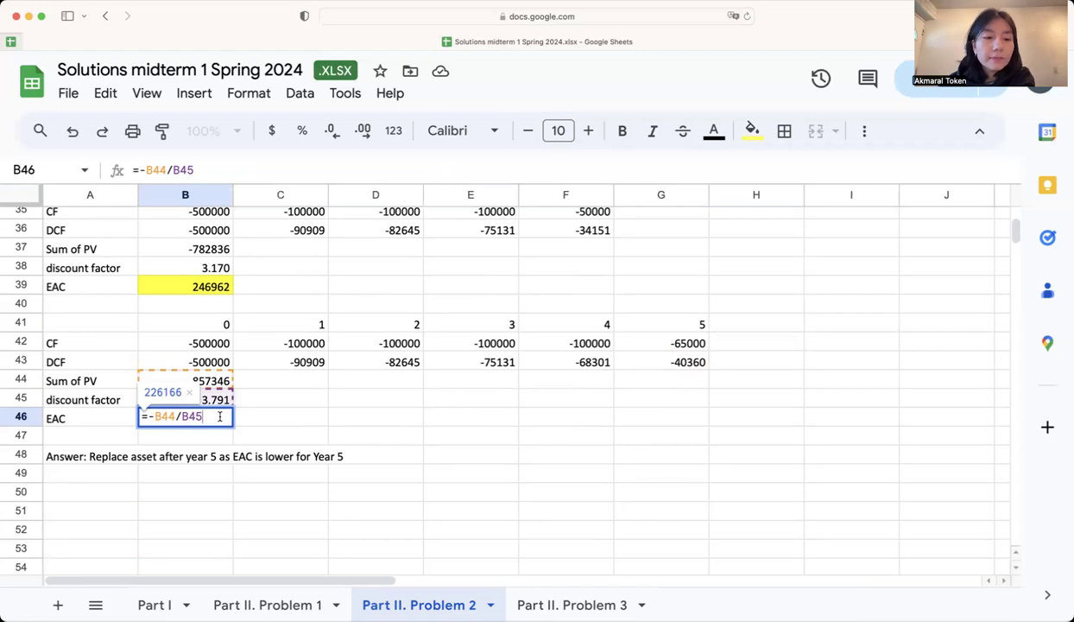
key(Return)
click(194, 290)
click(216, 431)
click(216, 418)
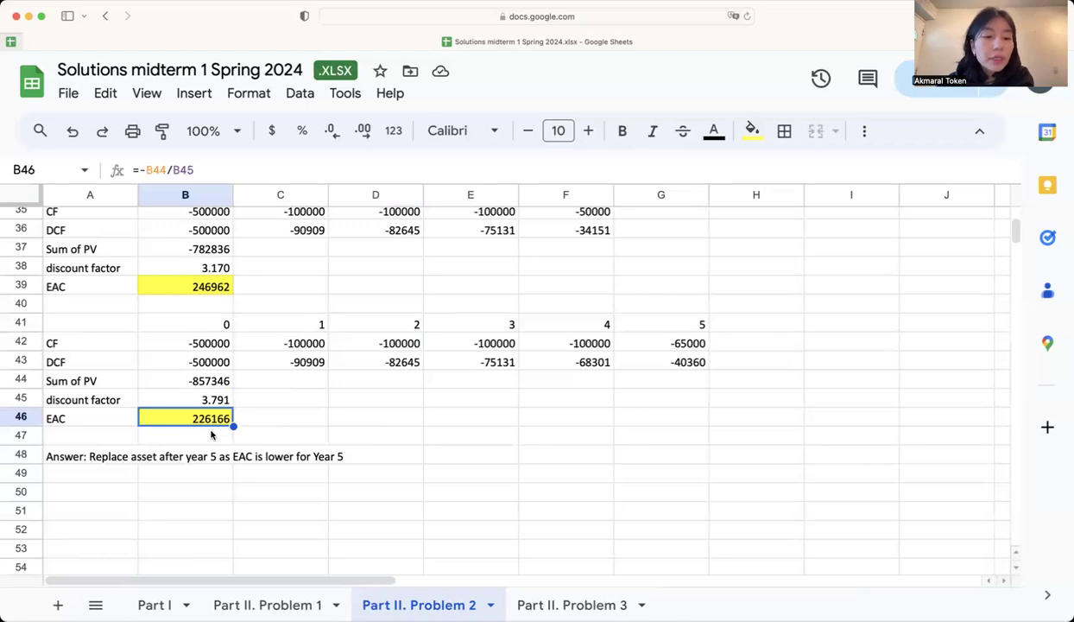
click(211, 434)
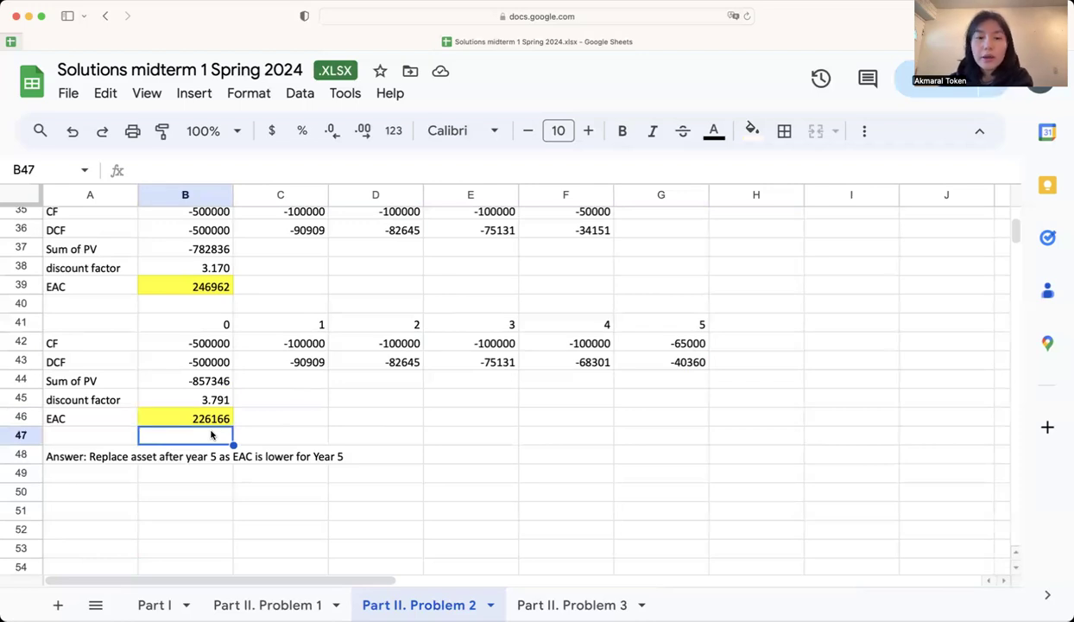
Review the written replacement answer in A48 against the five-year option's calculation block in rows 41 to 46.
click(208, 455)
click(122, 460)
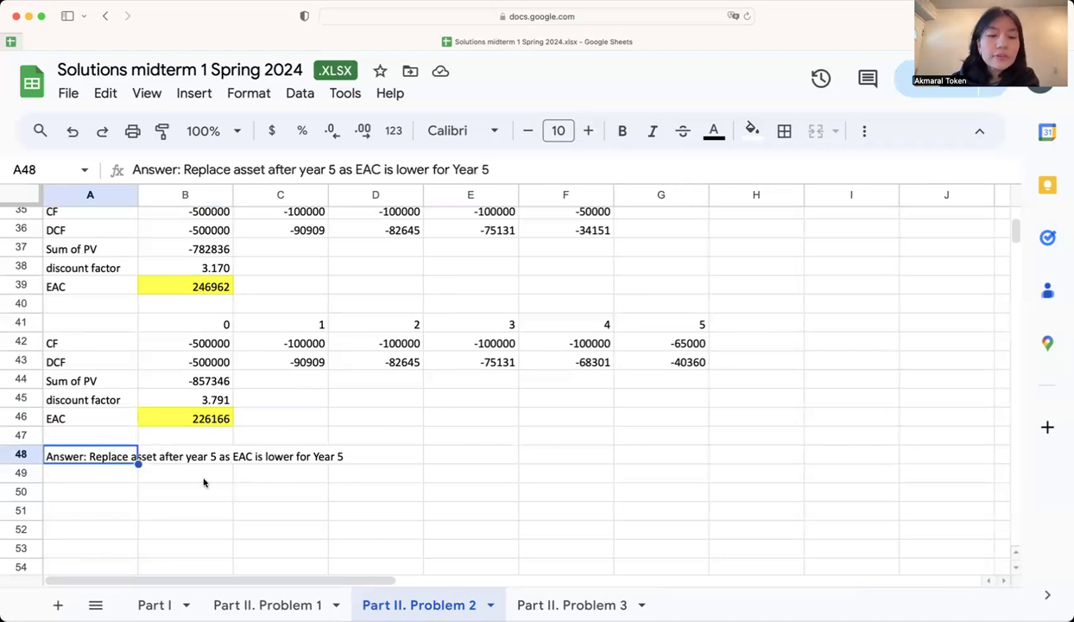
drag(86, 325, 633, 417)
Open the Part II. Problem 3 sheet and look over its financial statements and the ratios for questions 1 to 3.
click(562, 441)
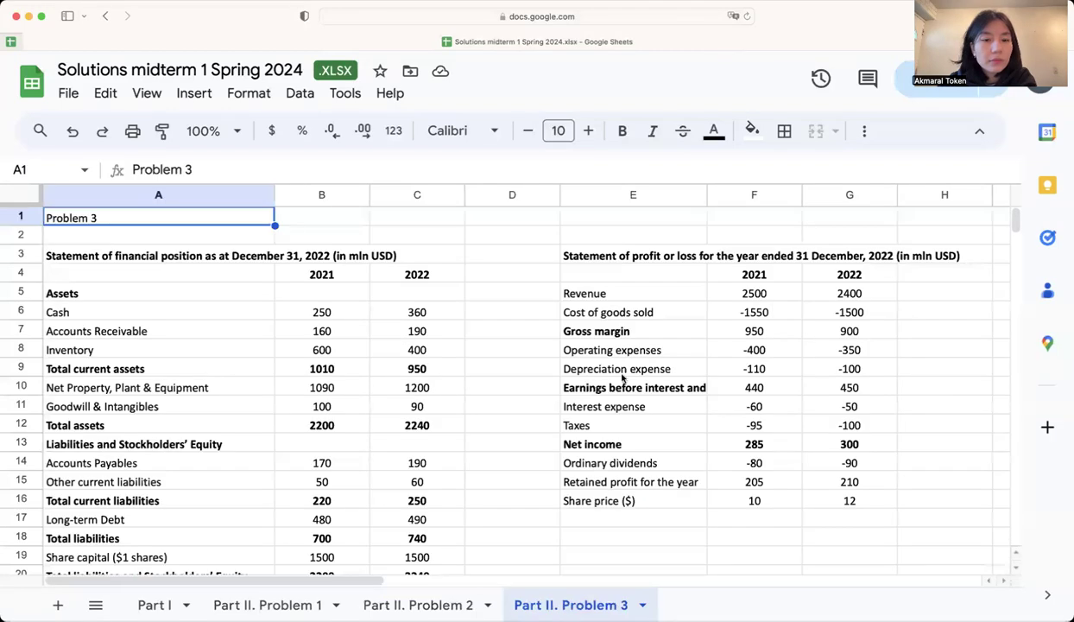
scroll(622, 378, down, 5)
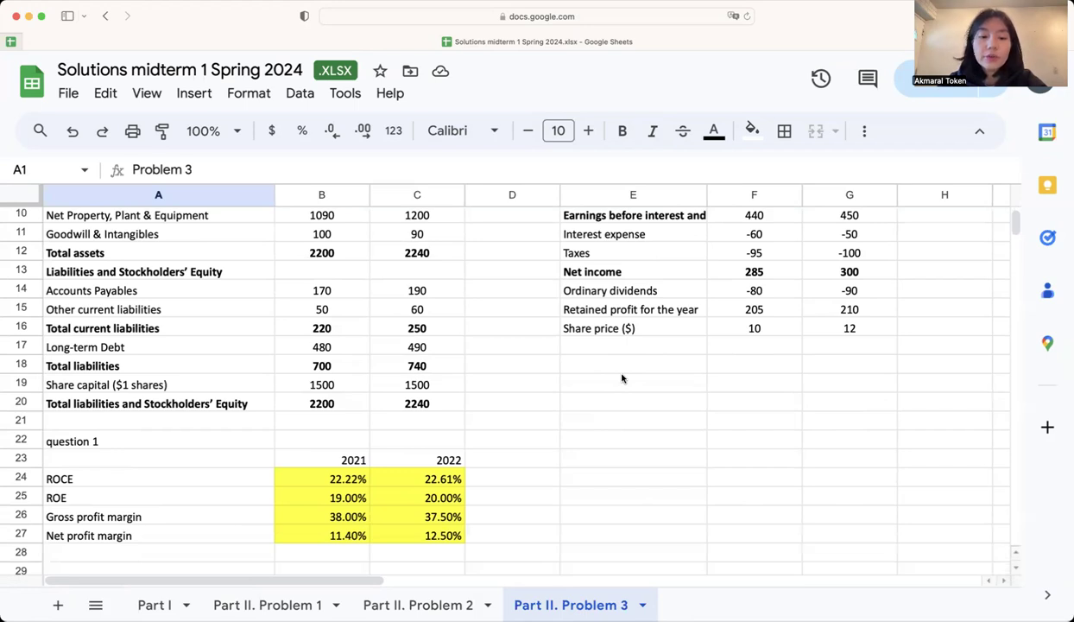
scroll(622, 378, down, 3)
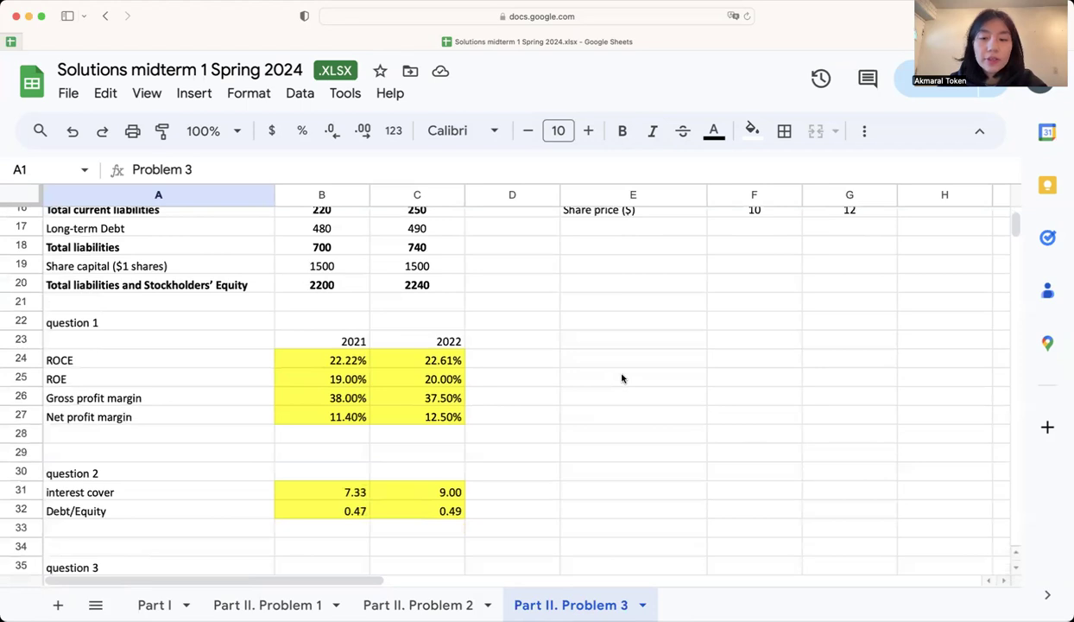
scroll(622, 378, down, 2)
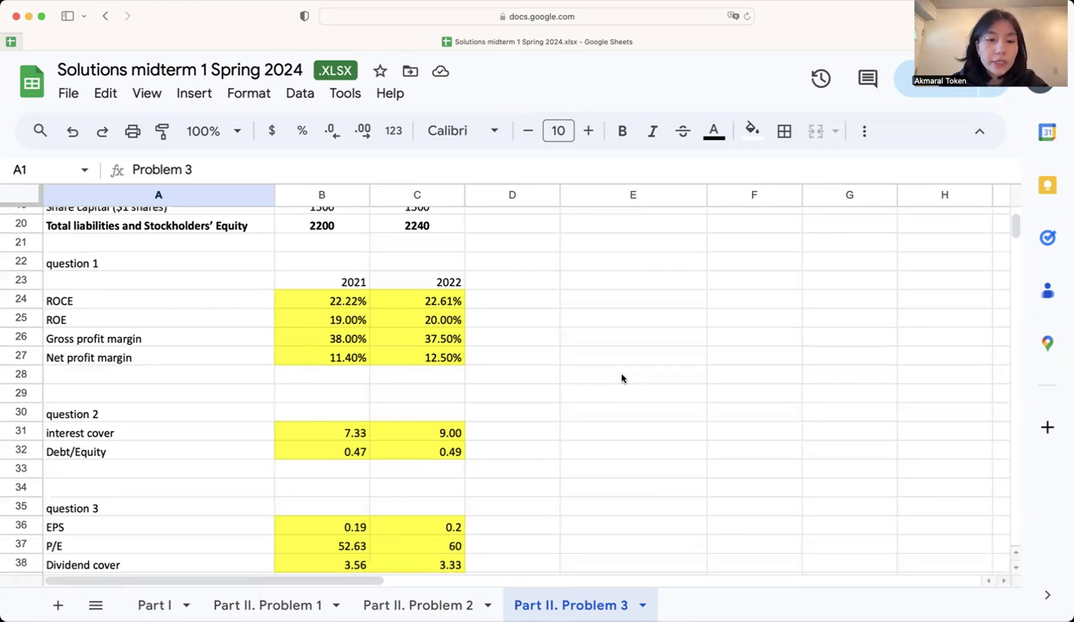
scroll(477, 318, up, 2)
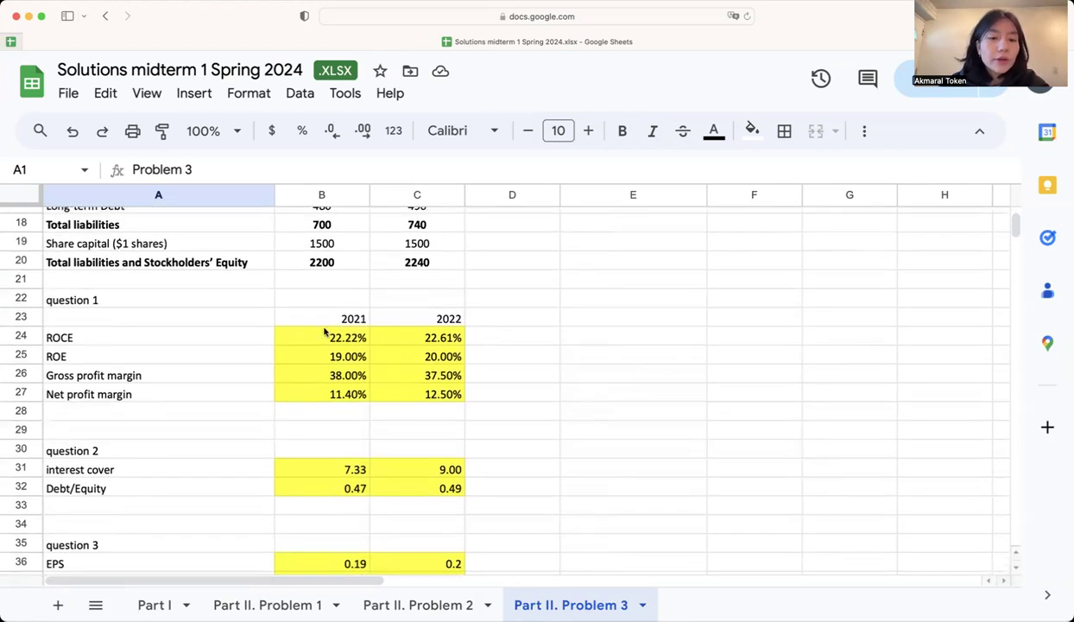
Inspect the 2021 ROCE formula in B24 and trace its references to the EBIT, total assets and current liabilities figures.
click(326, 336)
scroll(328, 337, up, 3)
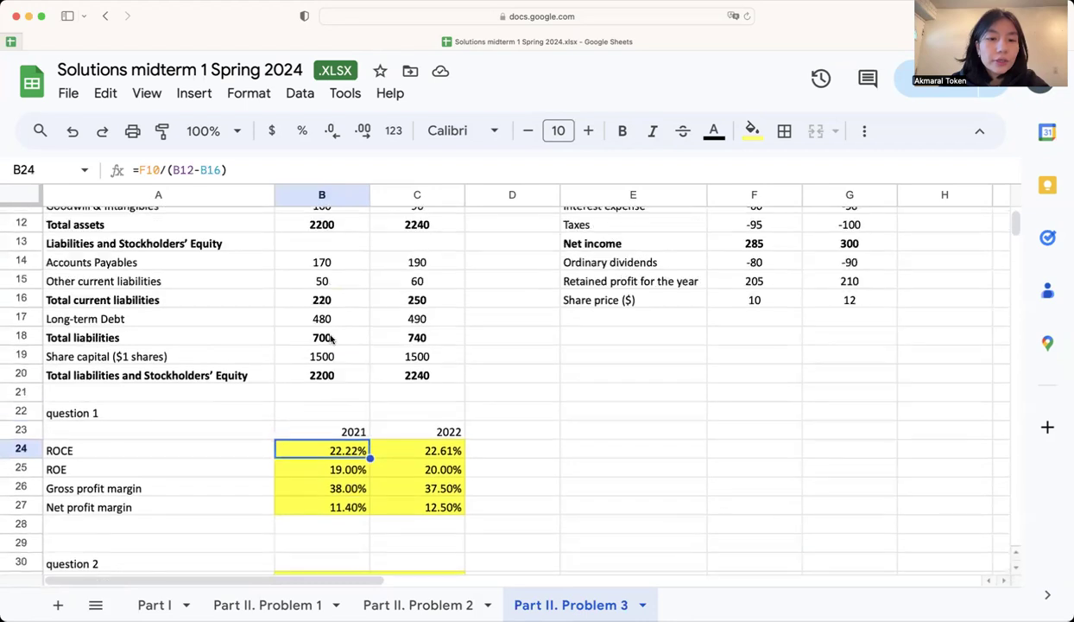
scroll(338, 444, up, 1)
double_click(332, 466)
scroll(354, 423, up, 3)
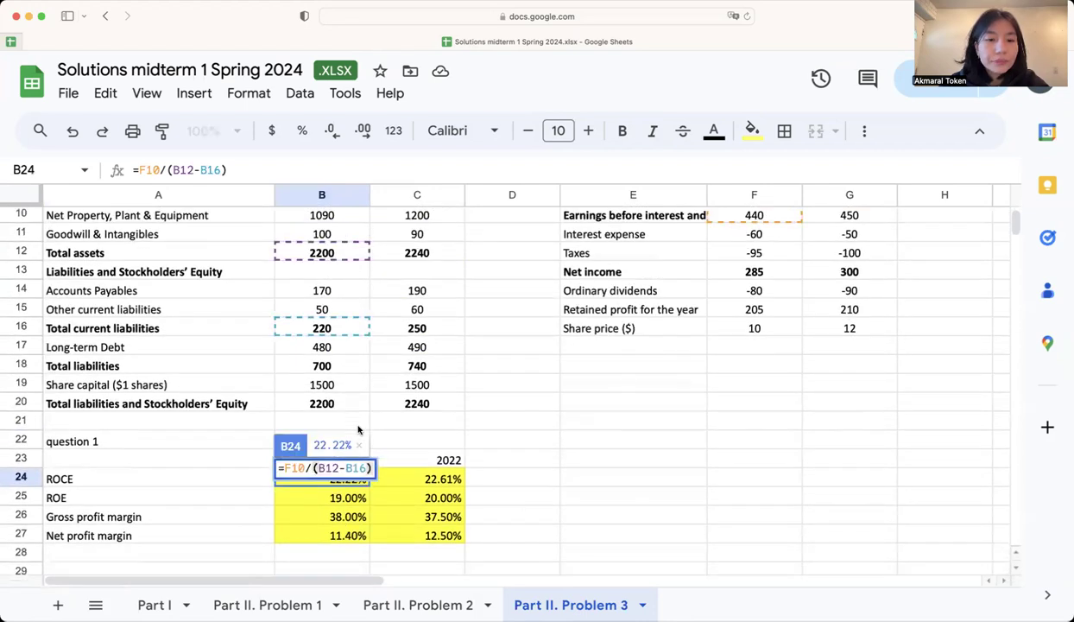
scroll(358, 429, up, 3)
scroll(358, 429, down, 5)
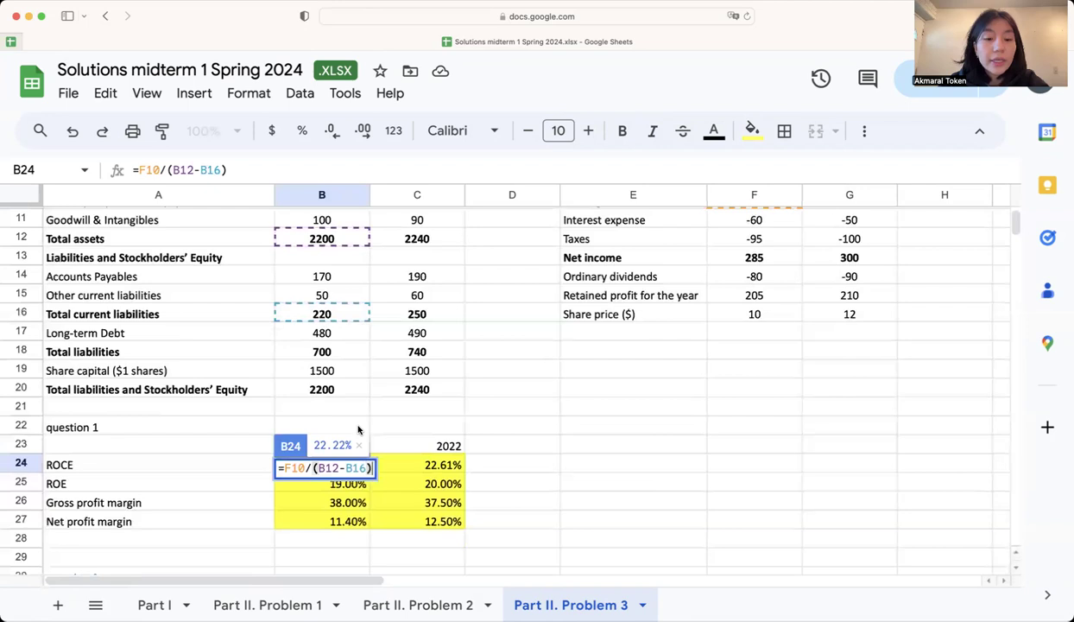
scroll(358, 429, up, 3)
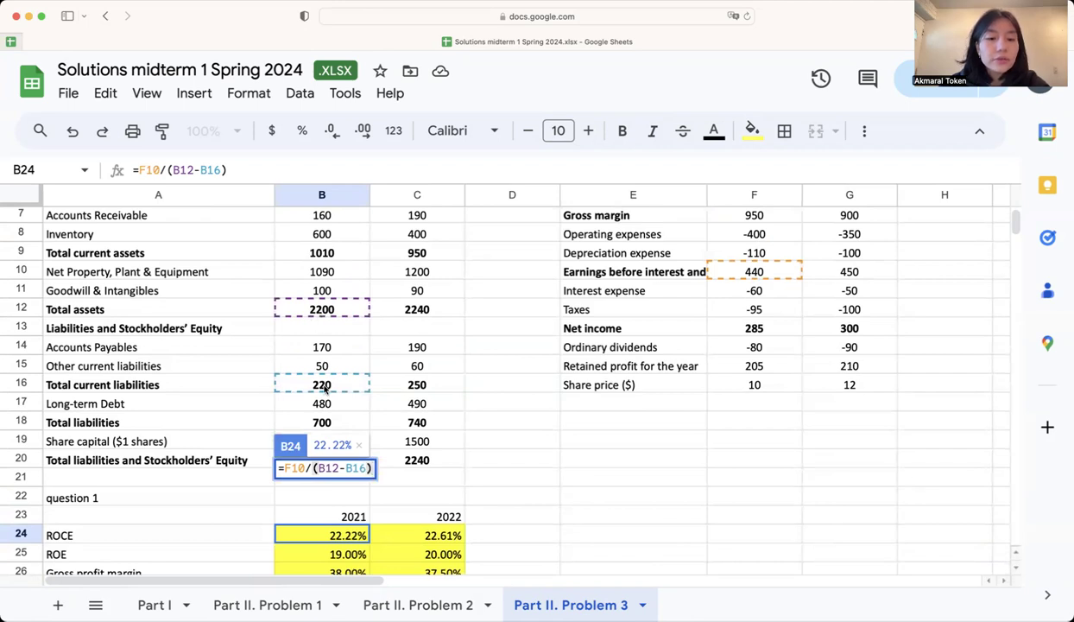
scroll(324, 389, down, 2)
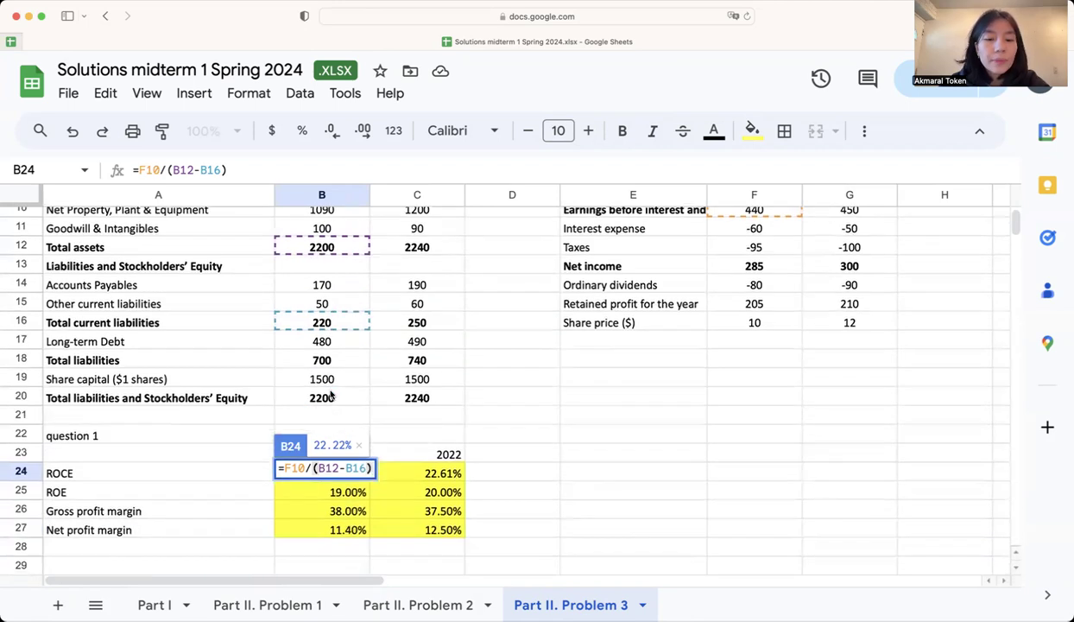
key(Return)
click(353, 474)
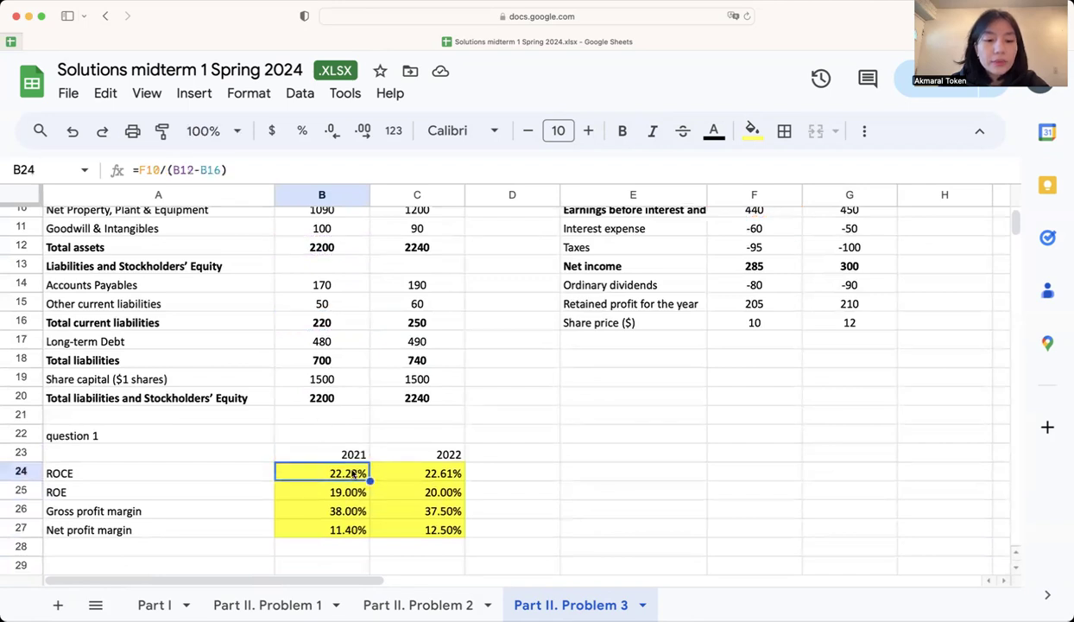
Inspect the 2022 ROCE formula in C24 and the statement figures it references.
click(417, 475)
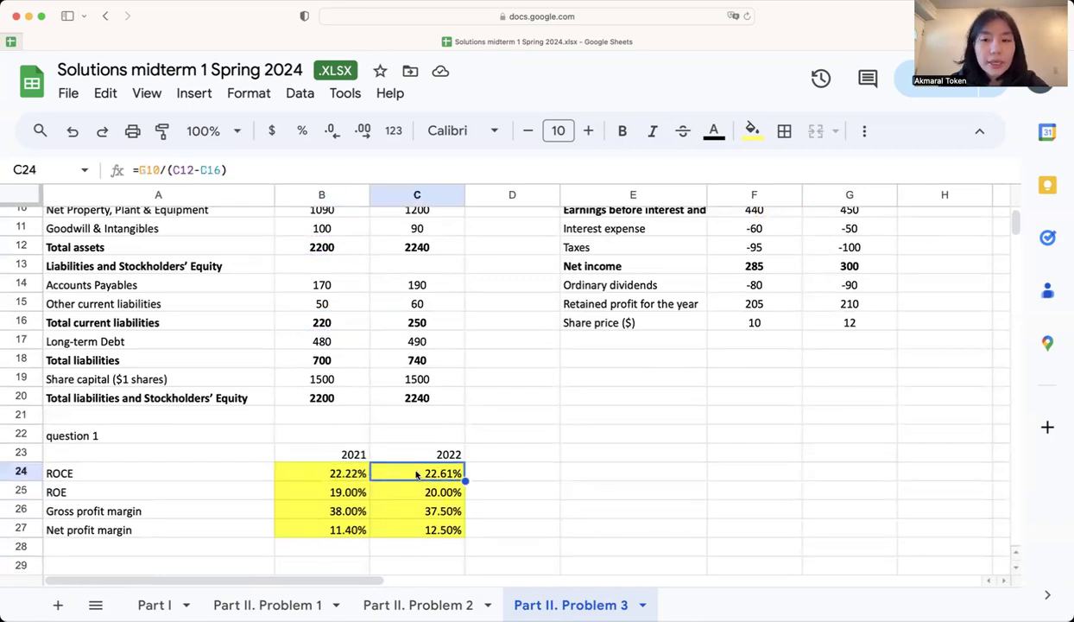
double_click(419, 473)
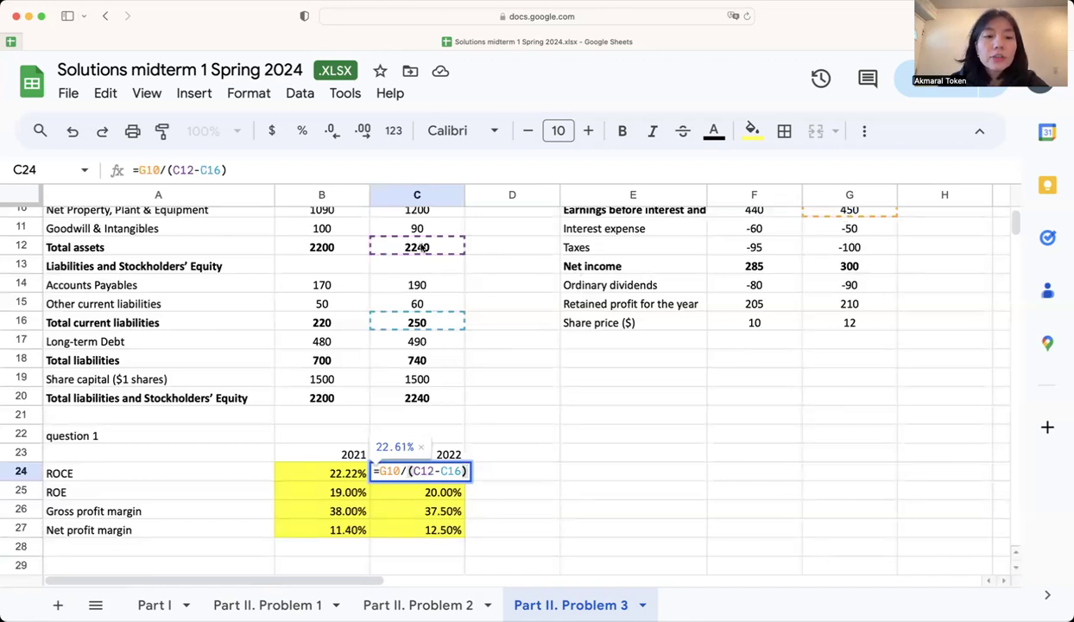
key(Return)
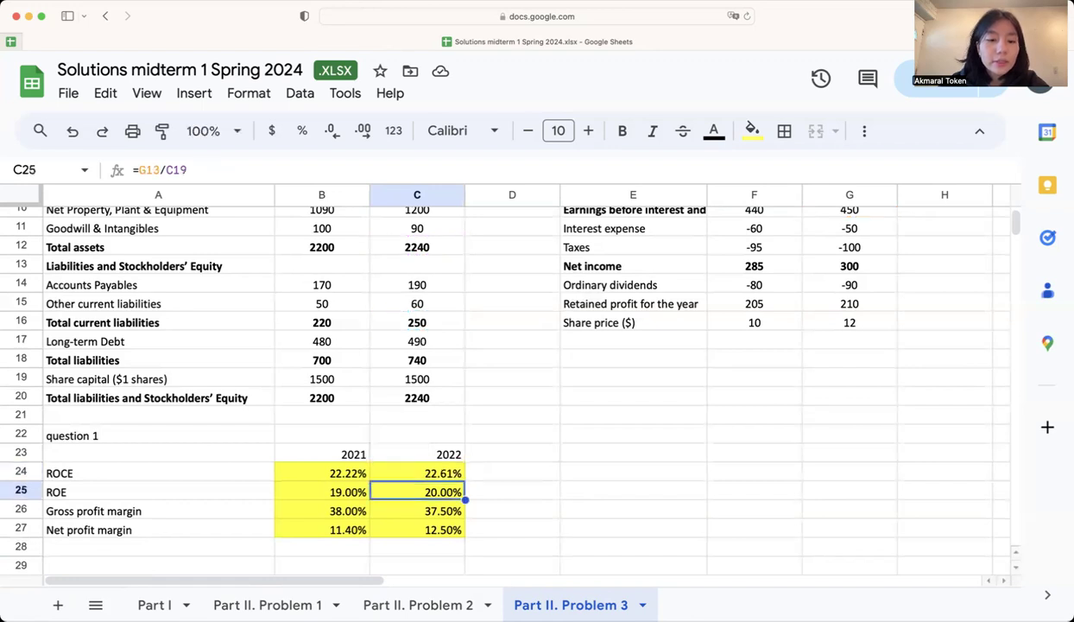
Inspect the ROE formulas for 2021 in B25 and 2022 in C25, including their net income and share capital references.
click(335, 495)
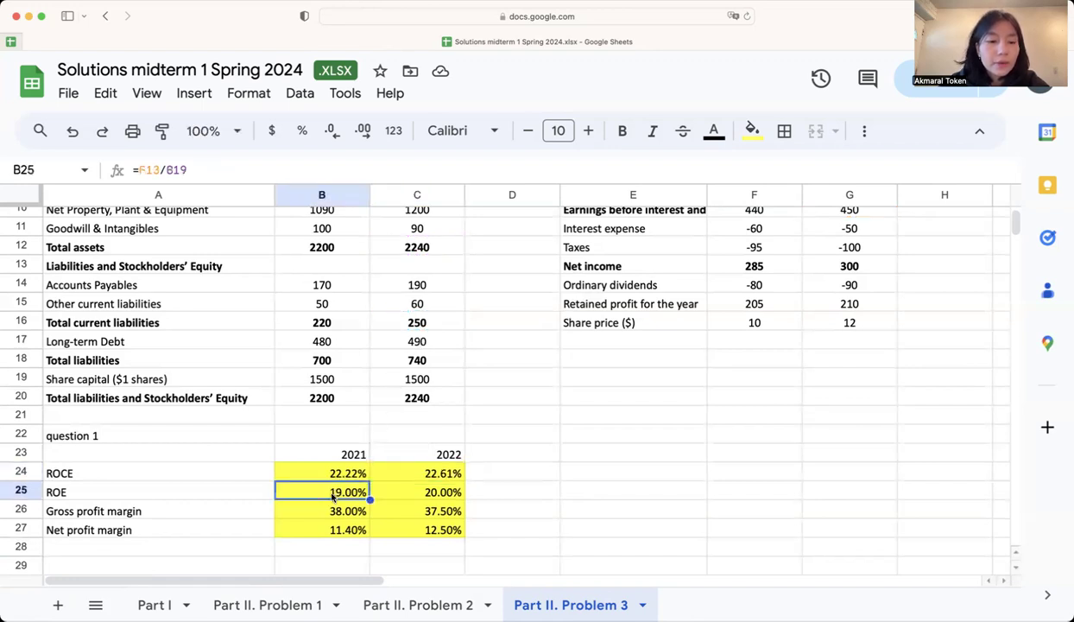
double_click(332, 497)
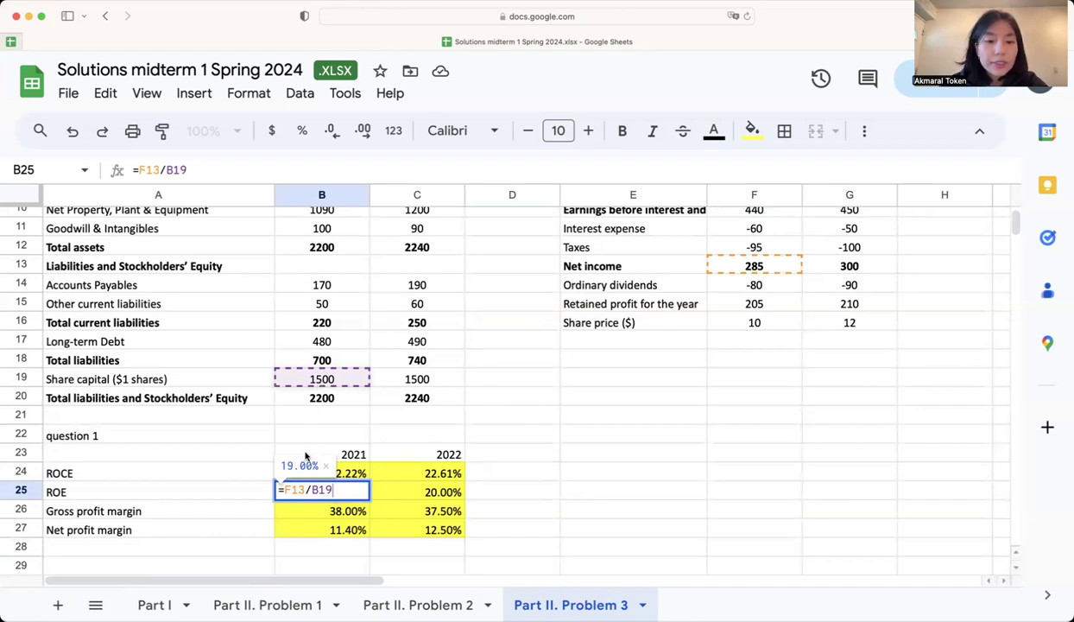
key(Return)
key(Up)
key(Right)
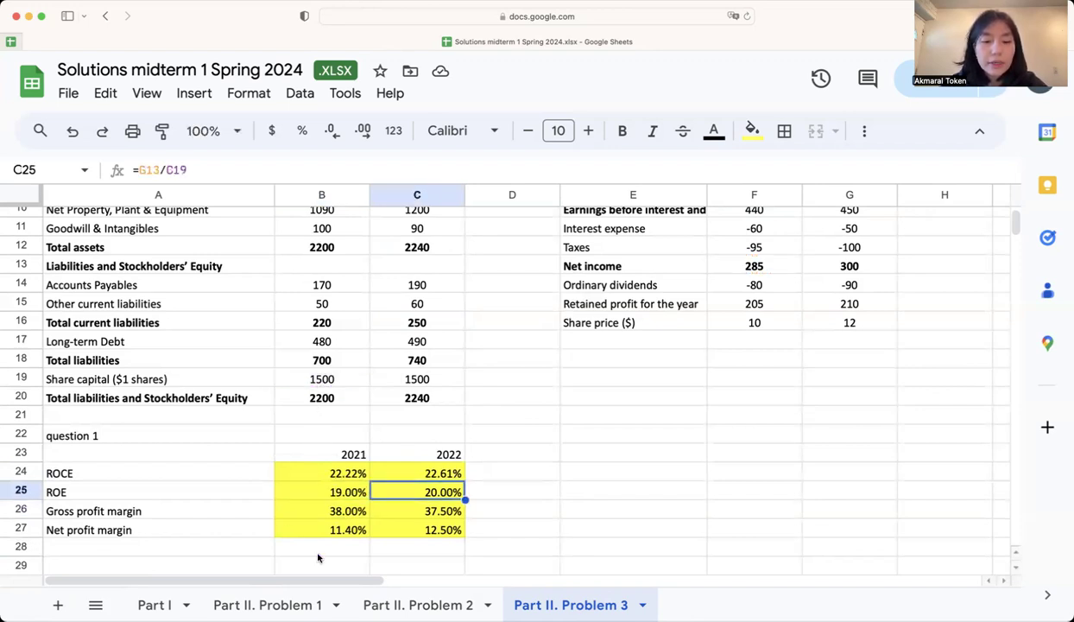
double_click(443, 493)
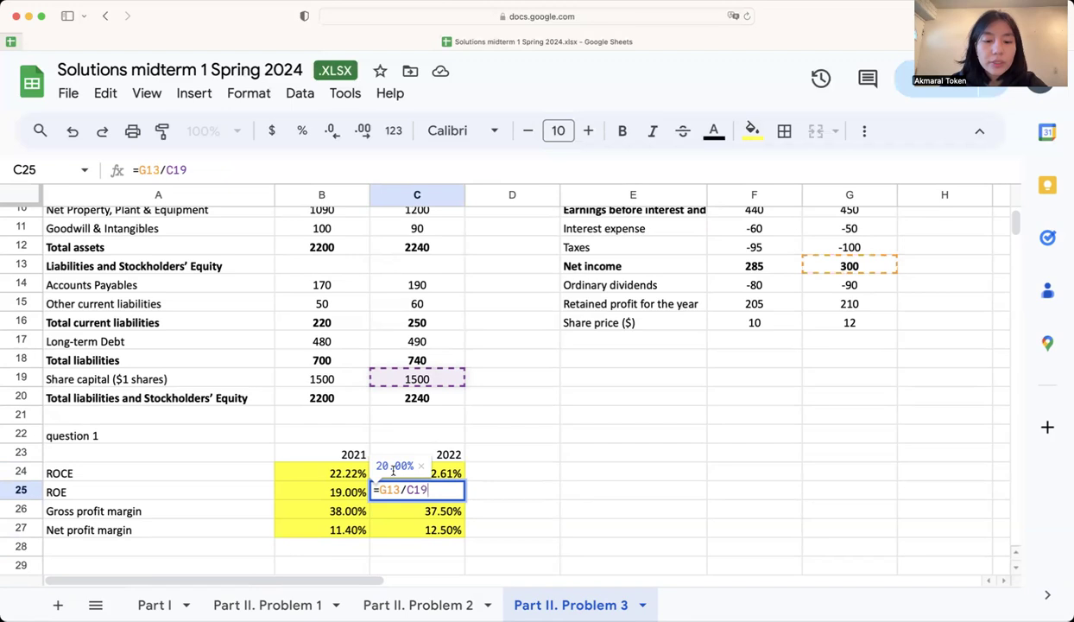
key(Return)
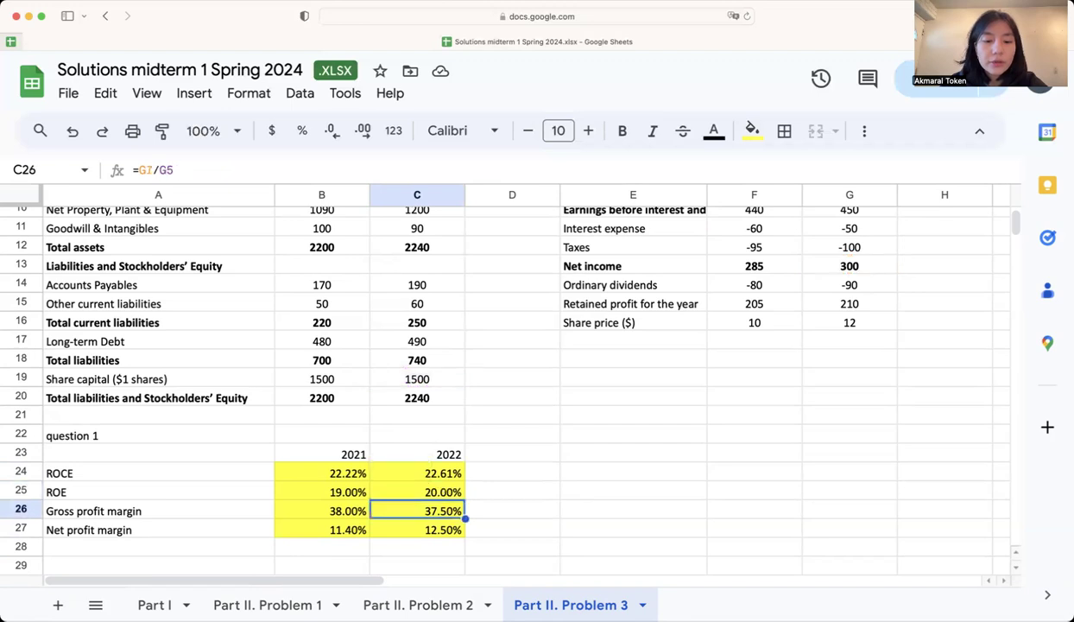
Inspect the gross profit margin formulas in B26 and C26, tracing the 2021 references to gross margin and revenue.
click(351, 513)
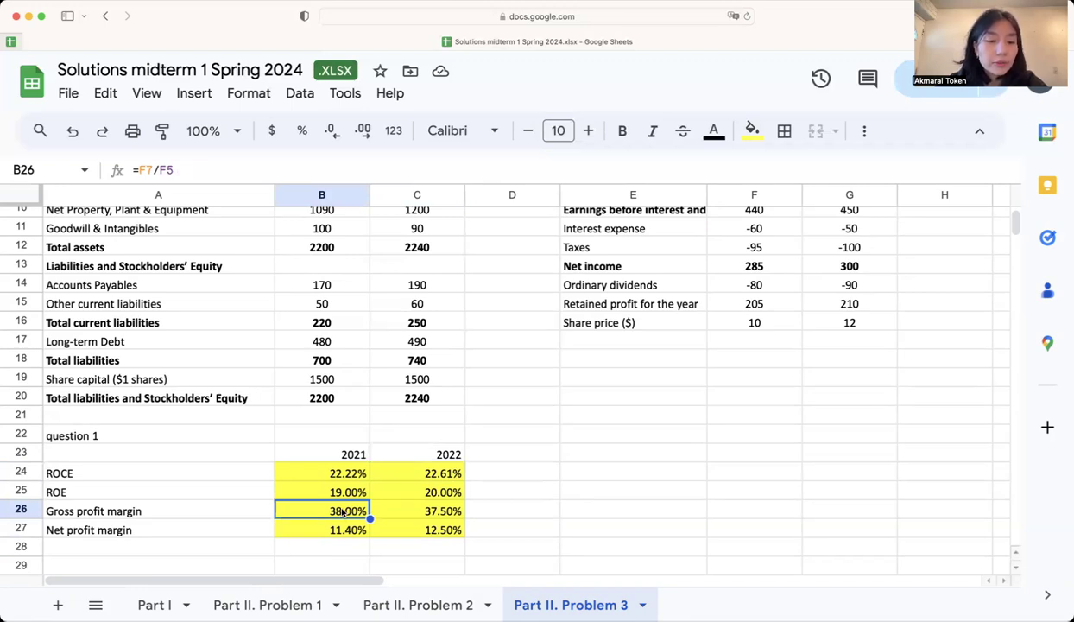
double_click(343, 512)
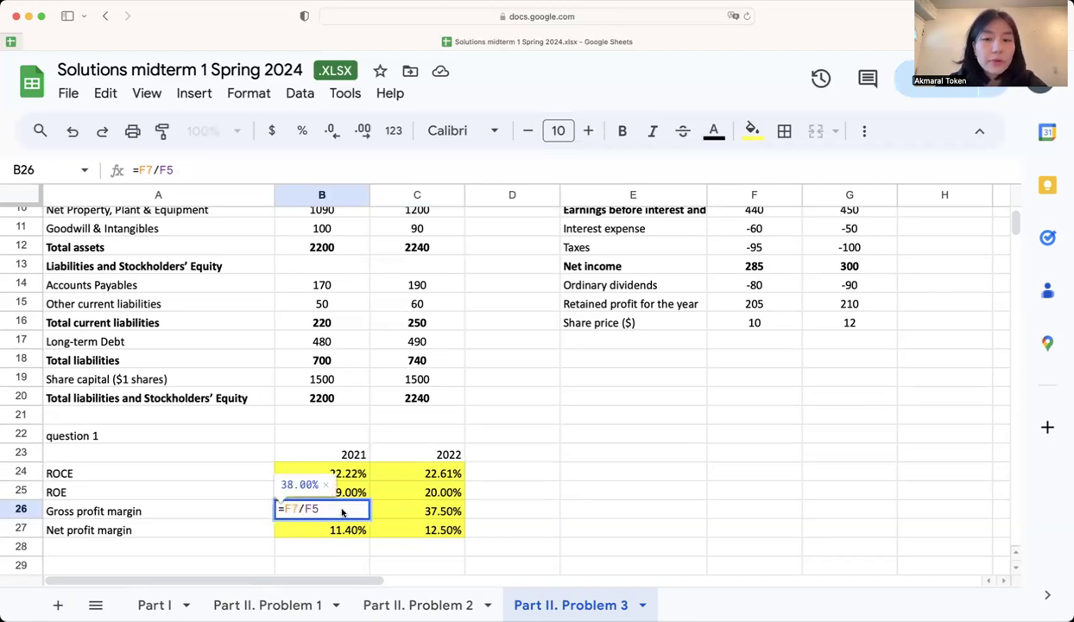
scroll(510, 399, up, 5)
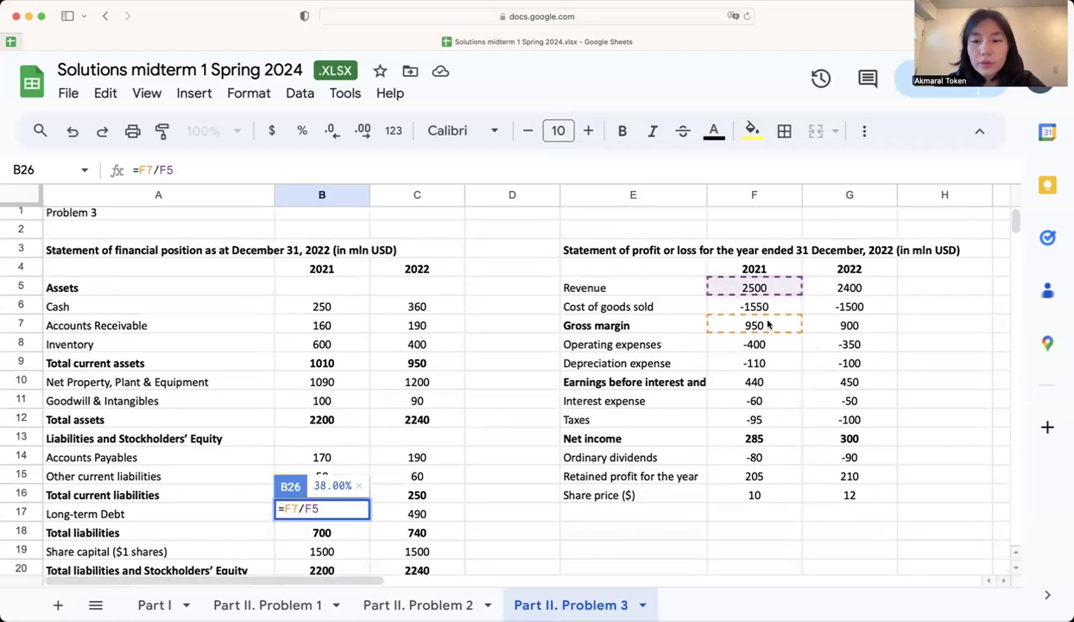
scroll(664, 432, down, 5)
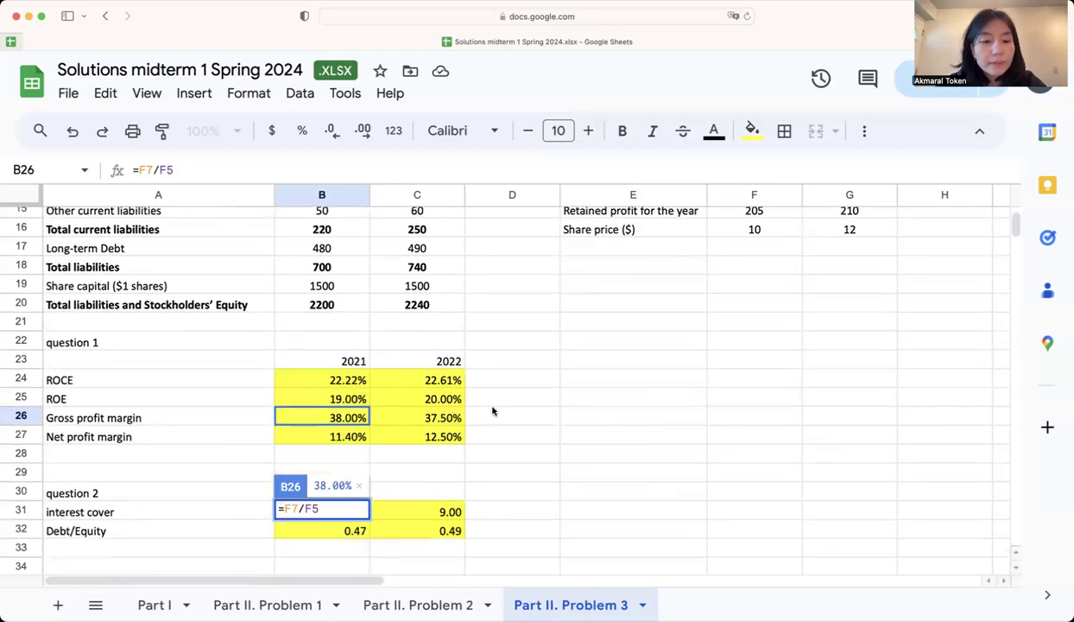
scroll(492, 411, up, 1)
scroll(493, 412, up, 5)
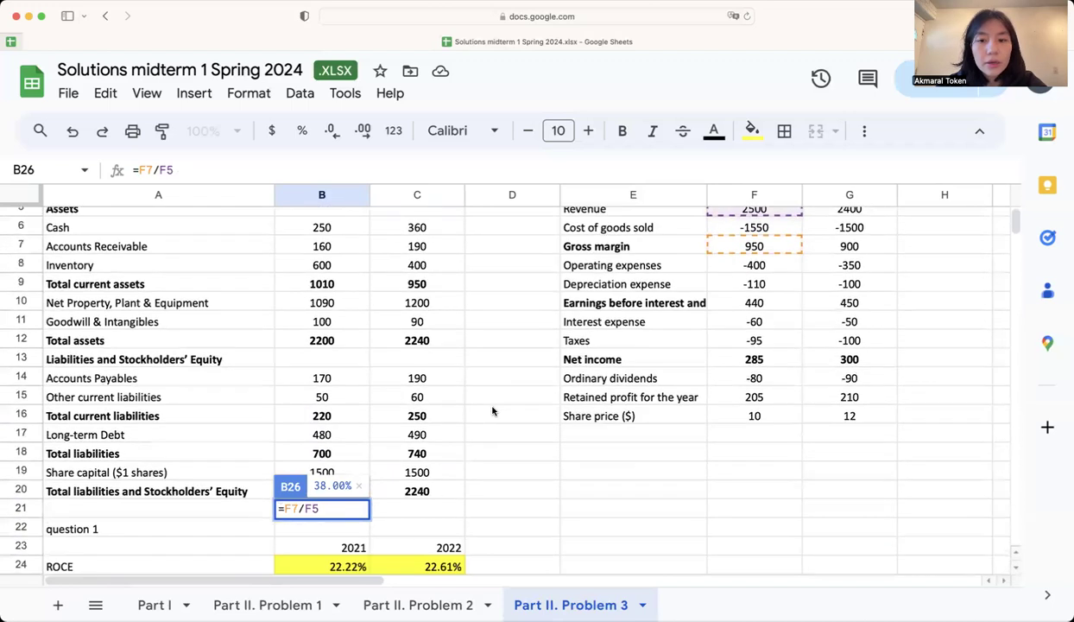
scroll(725, 332, down, 1)
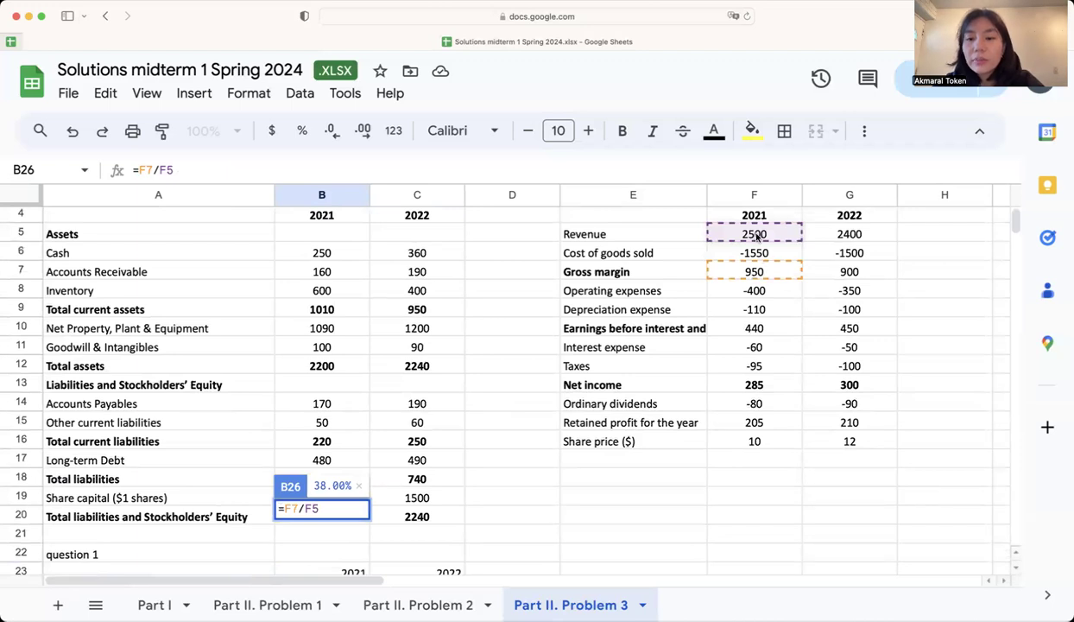
scroll(740, 268, down, 3)
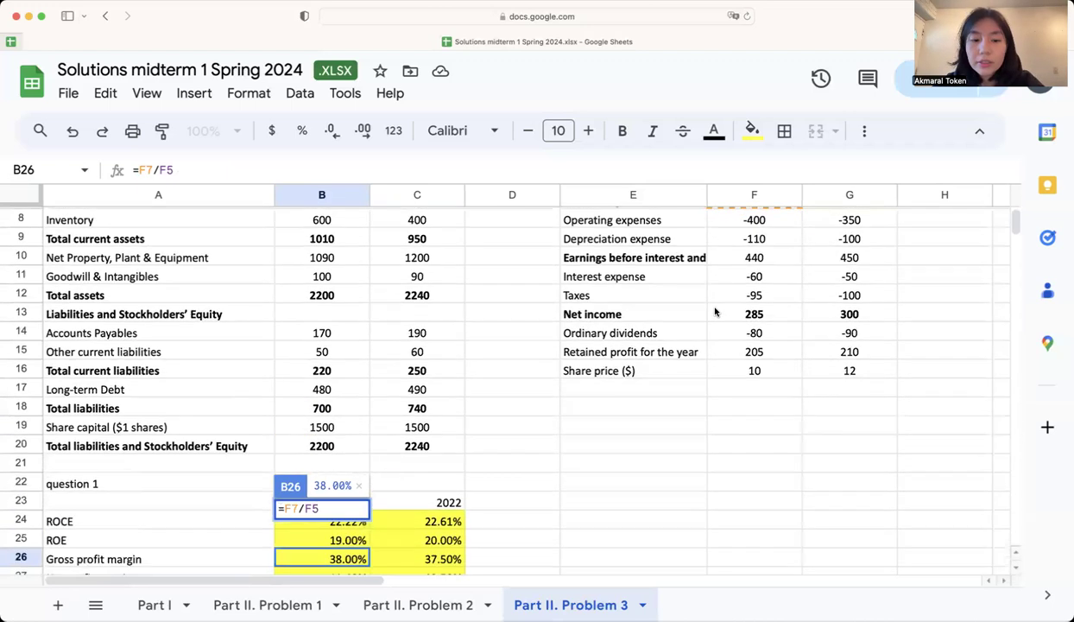
key(Return)
key(Up)
key(Right)
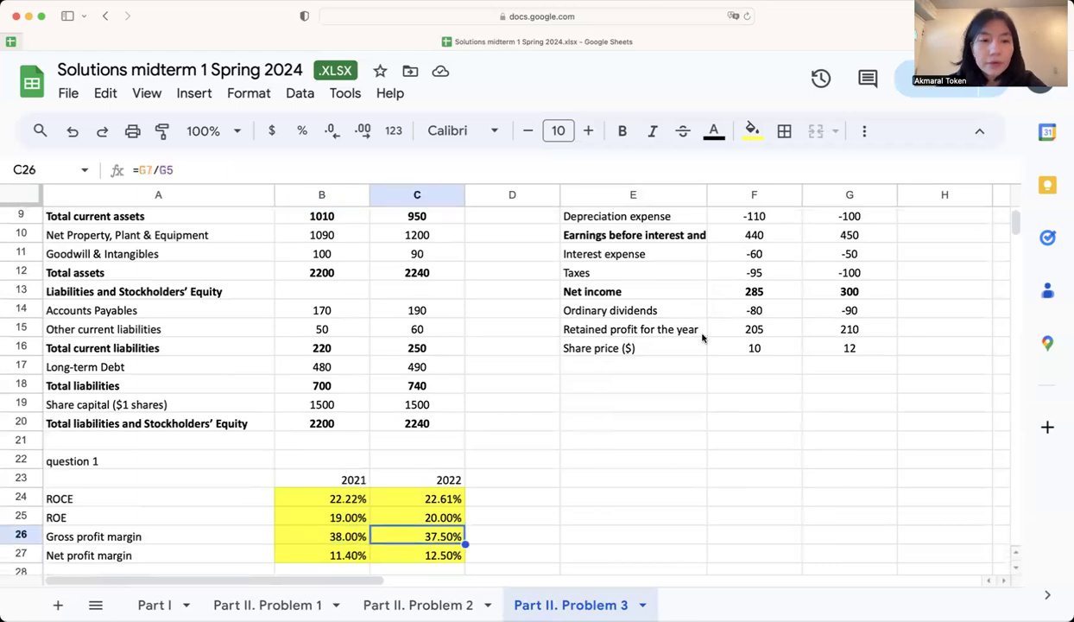
Inspect the 2021 net profit margin formula in B27 and trace its references to net income and revenue.
double_click(348, 556)
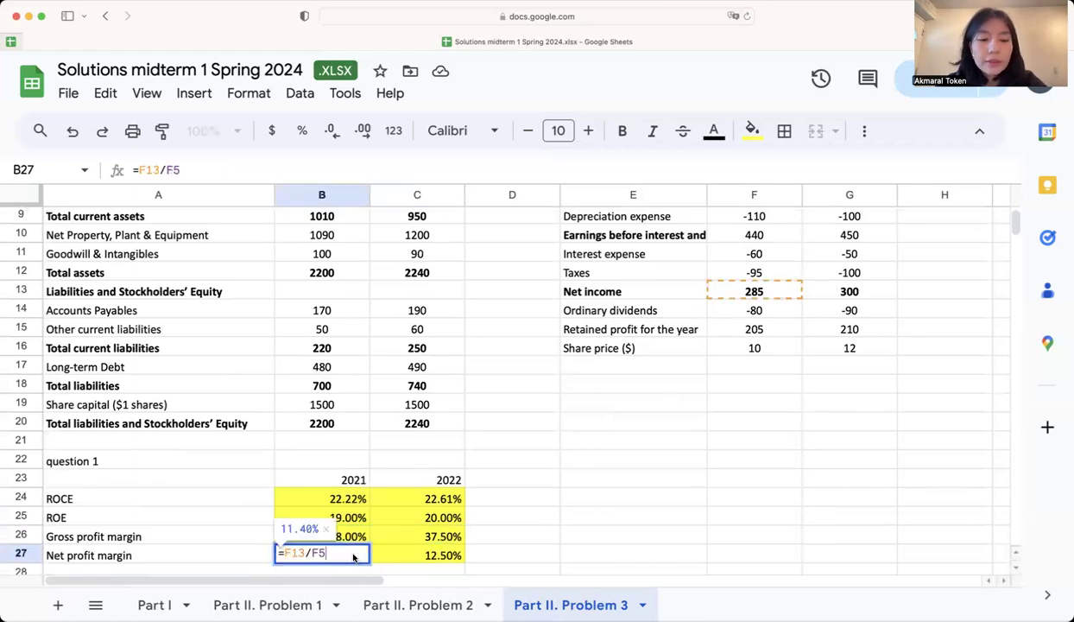
scroll(722, 381, up, 2)
scroll(722, 380, up, 3)
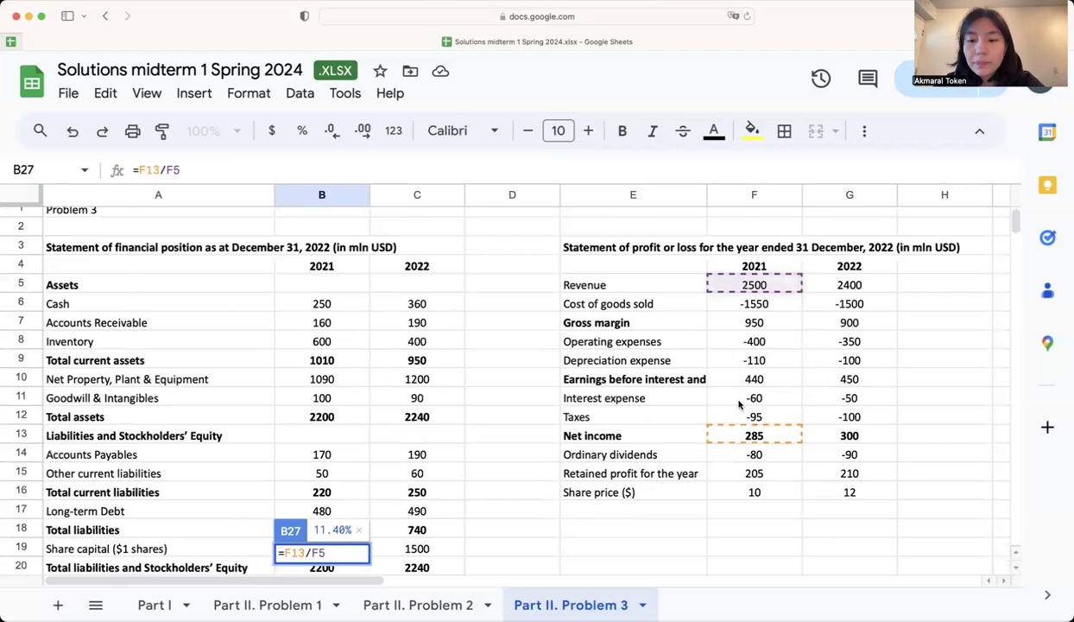
scroll(762, 291, down, 5)
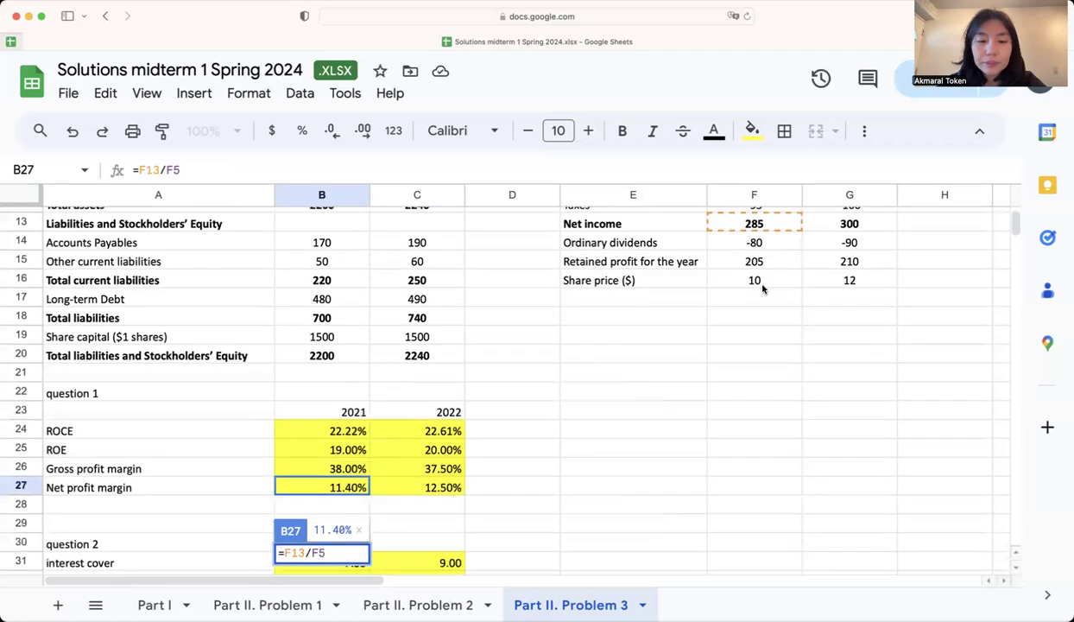
key(Return)
scroll(507, 488, down, 1)
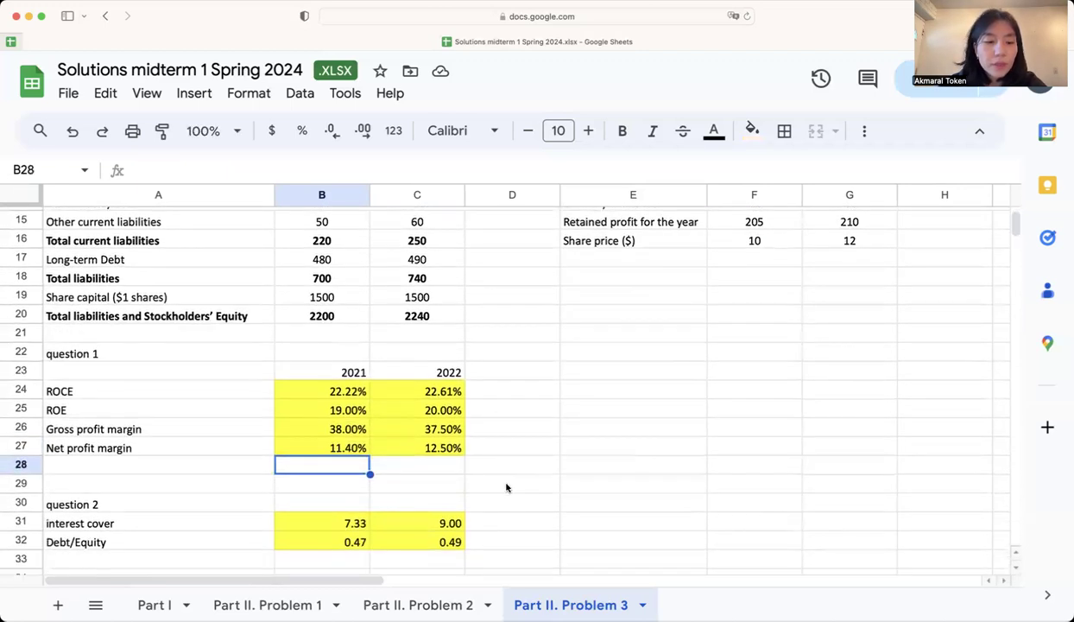
Inspect the 2021 interest cover formula in B31, tracing its references to earnings before interest and taxes and interest expense.
click(349, 523)
double_click(350, 524)
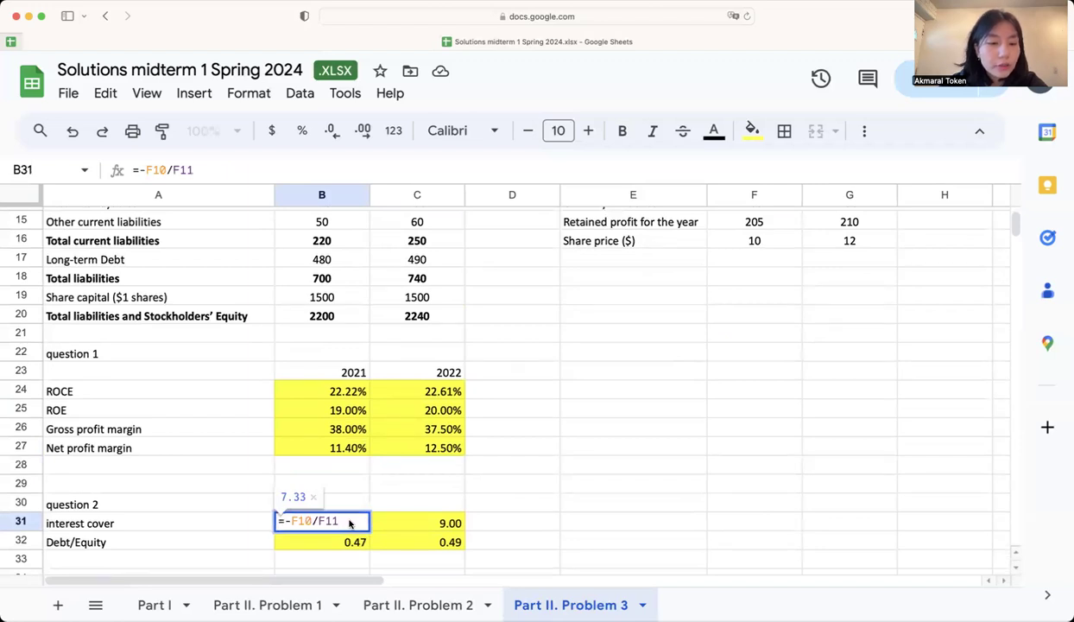
scroll(397, 475, up, 5)
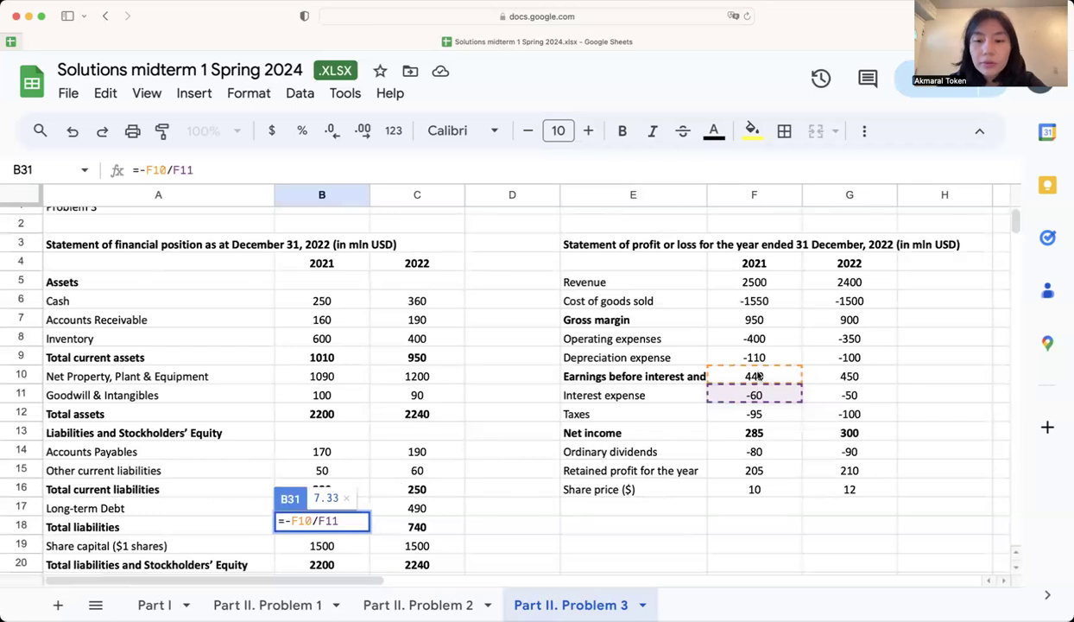
scroll(757, 376, down, 5)
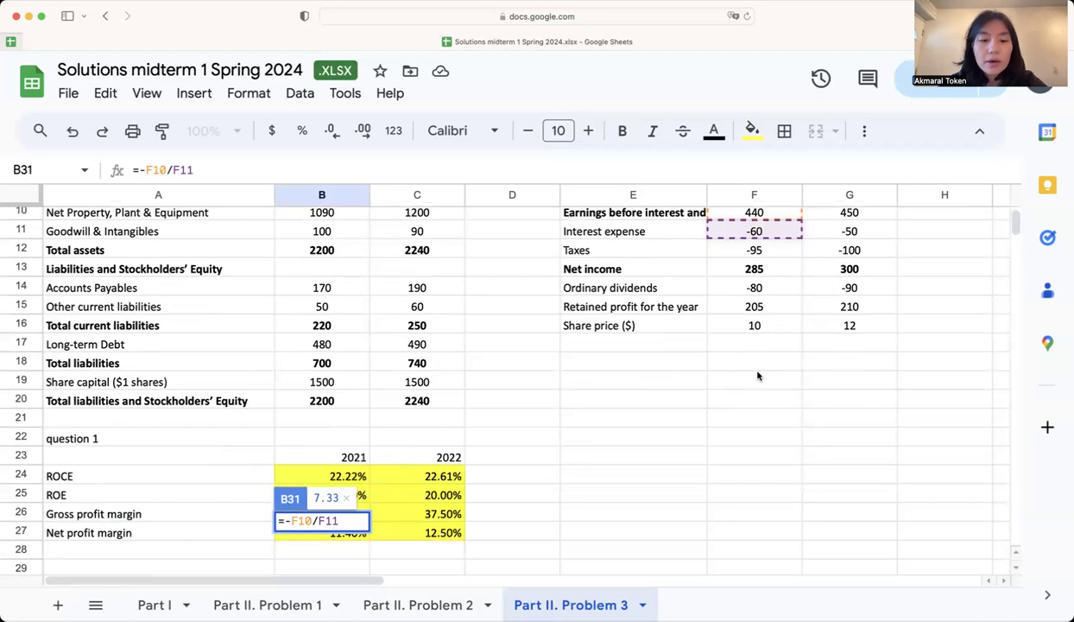
scroll(757, 375, up, 3)
scroll(758, 375, up, 1)
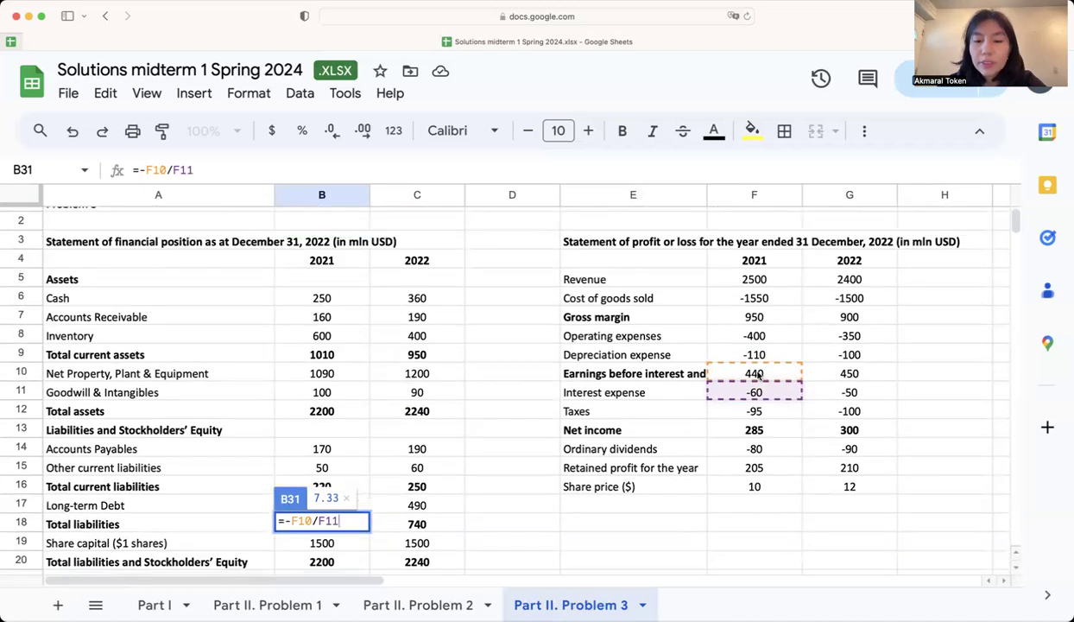
scroll(757, 376, down, 2)
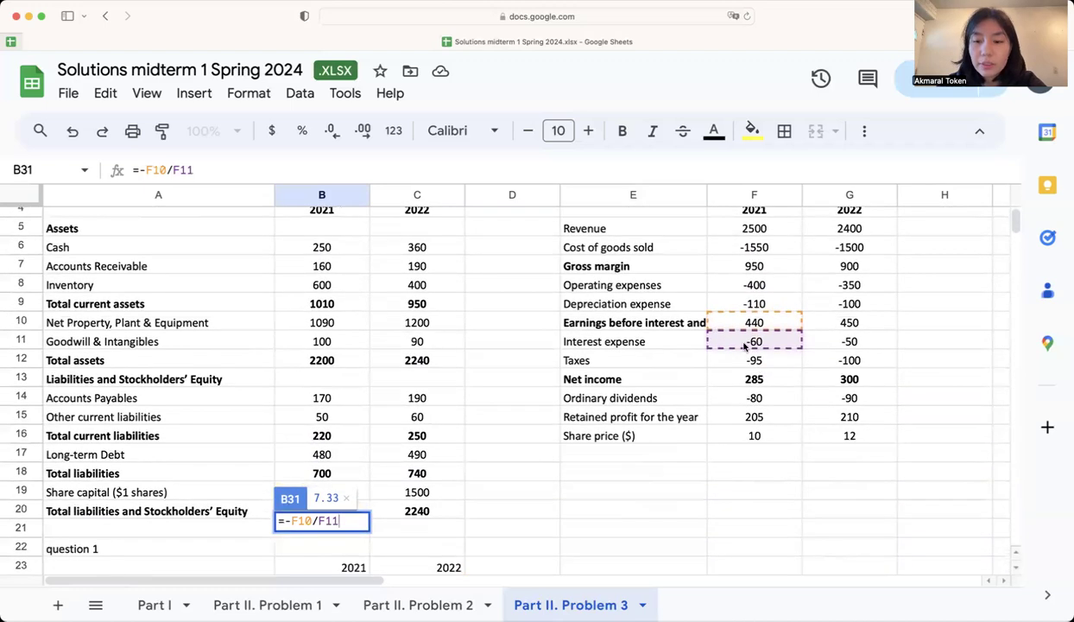
scroll(506, 510, down, 3)
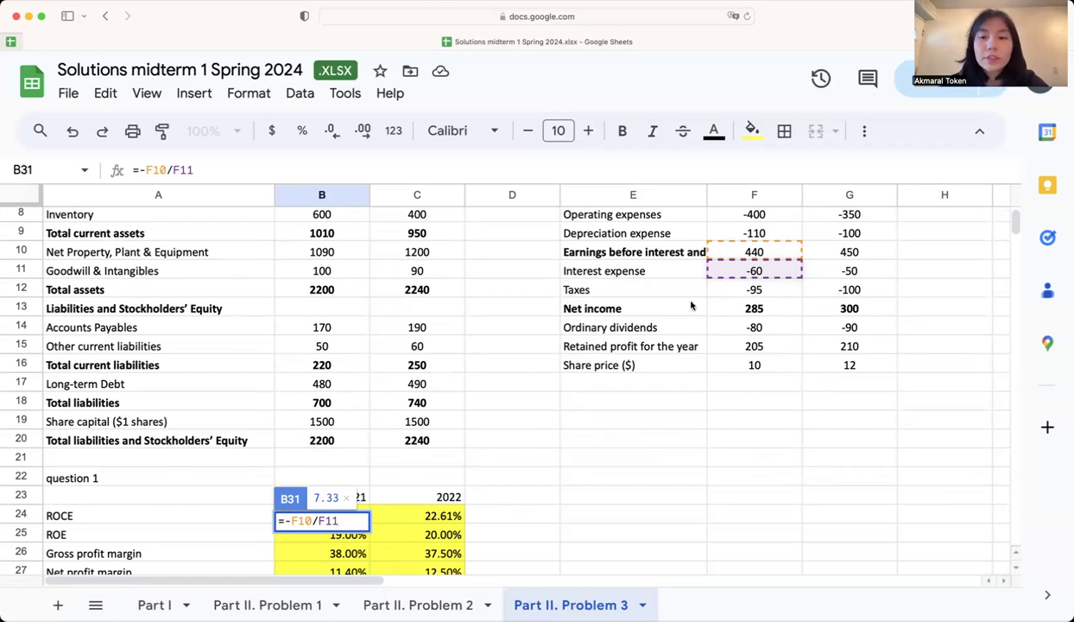
scroll(756, 251, down, 2)
scroll(757, 252, down, 3)
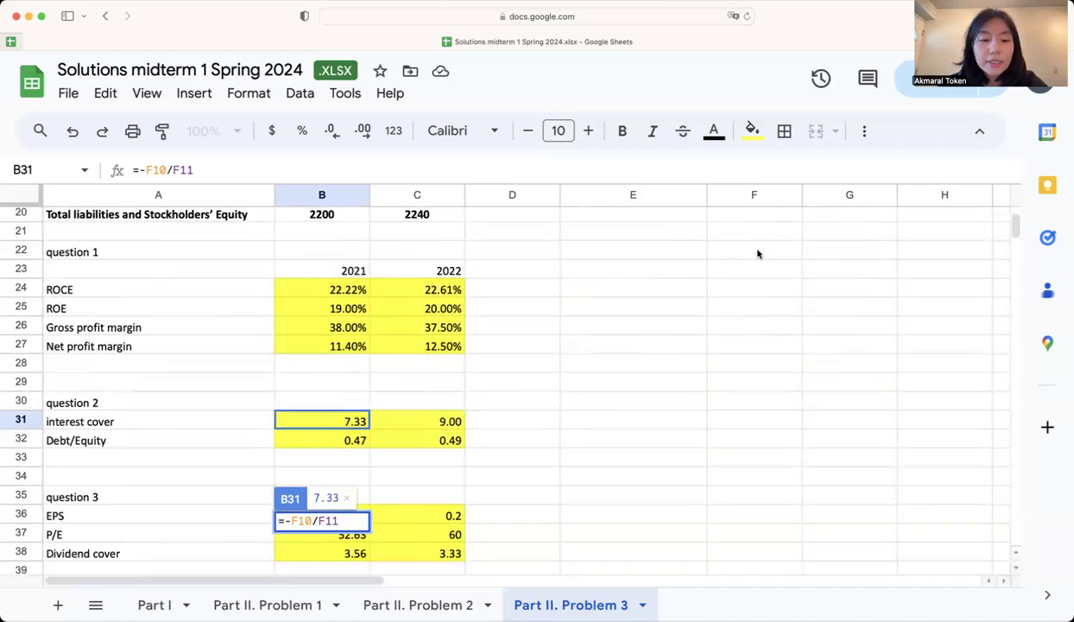
key(Return)
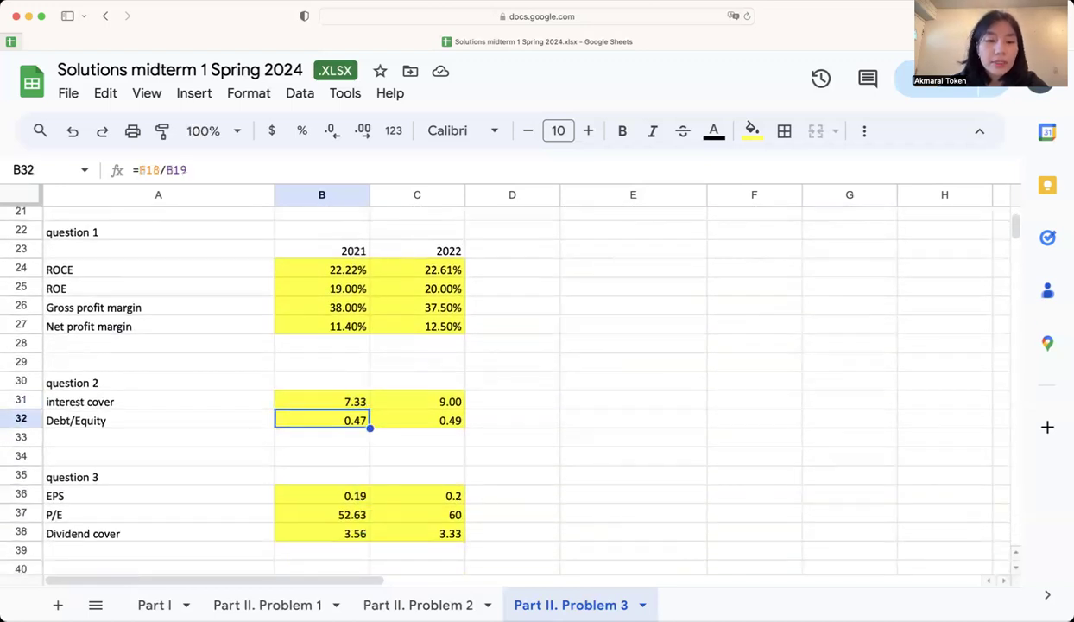
Inspect the 2021 debt-to-equity formula in B32 and trace its references to total liabilities and share capital.
double_click(336, 421)
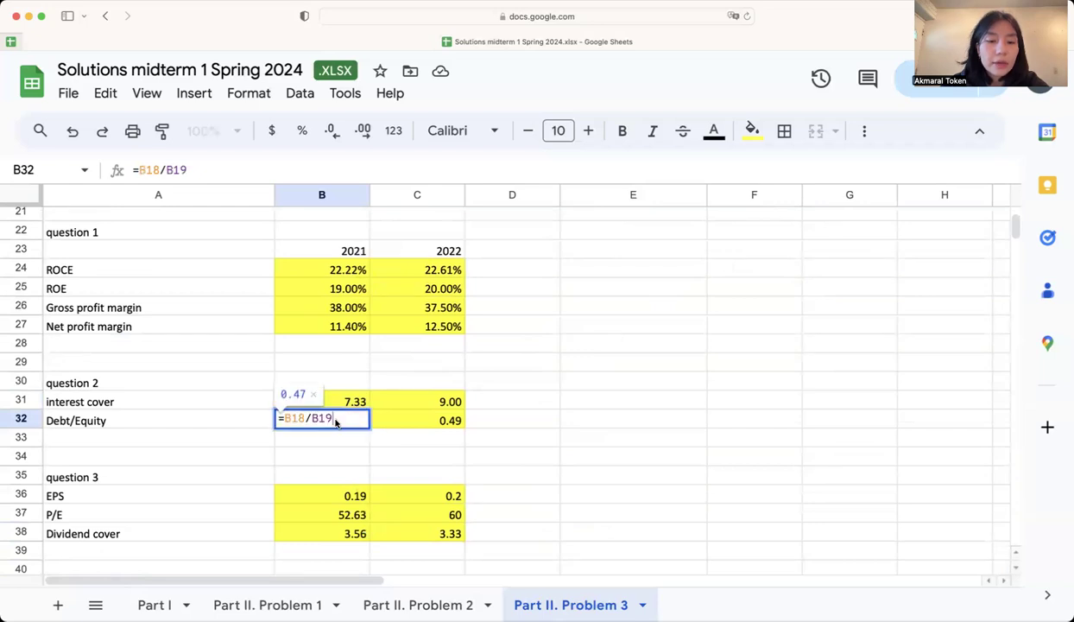
scroll(440, 391, up, 5)
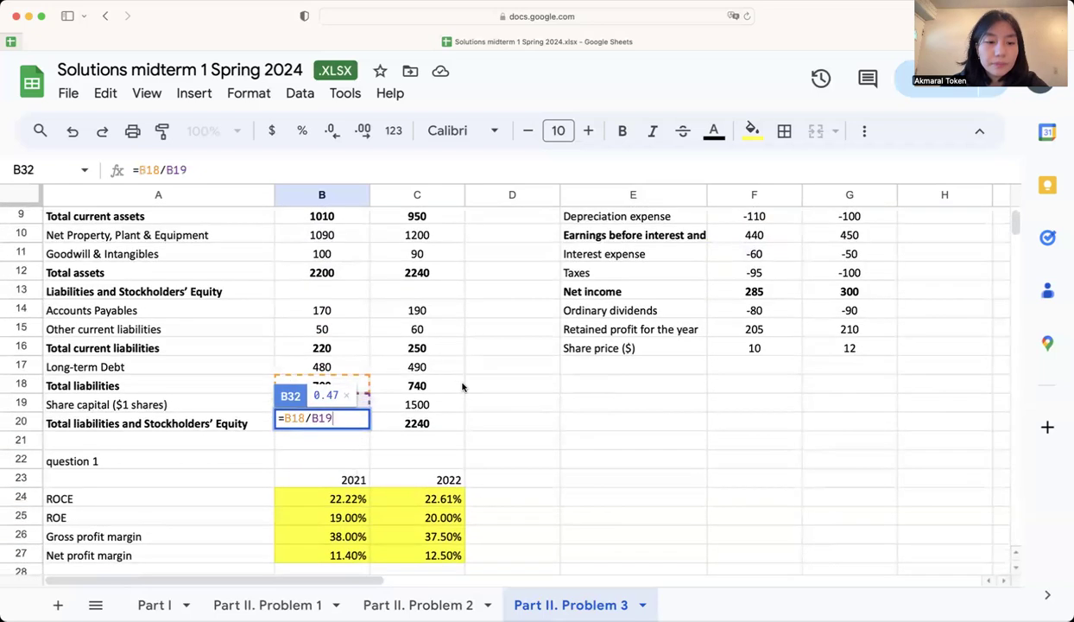
scroll(462, 387, down, 2)
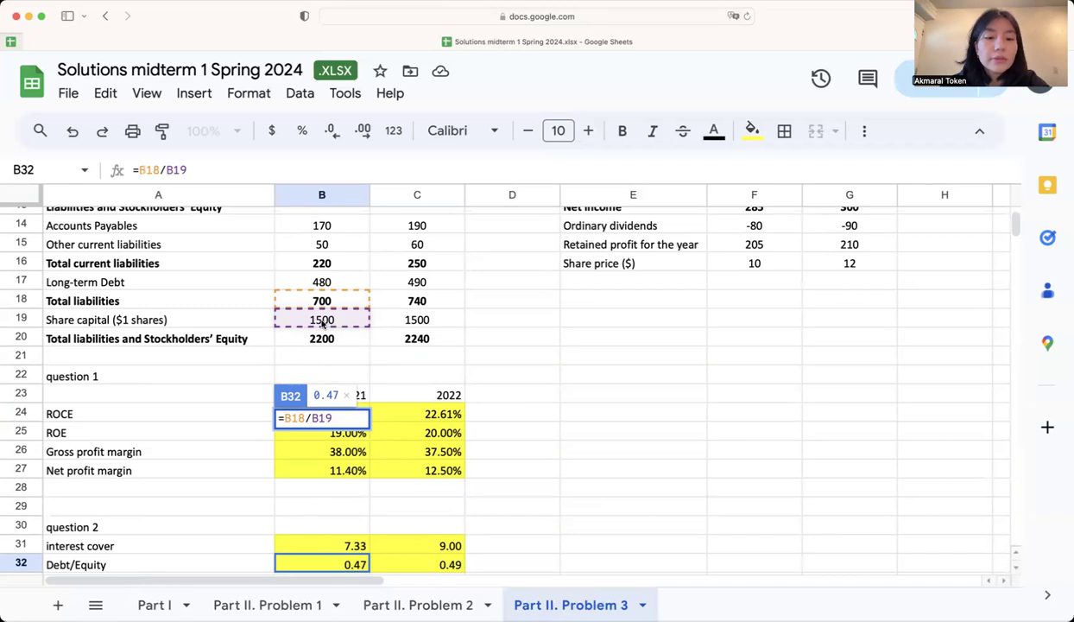
scroll(324, 322, down, 4)
scroll(321, 324, down, 1)
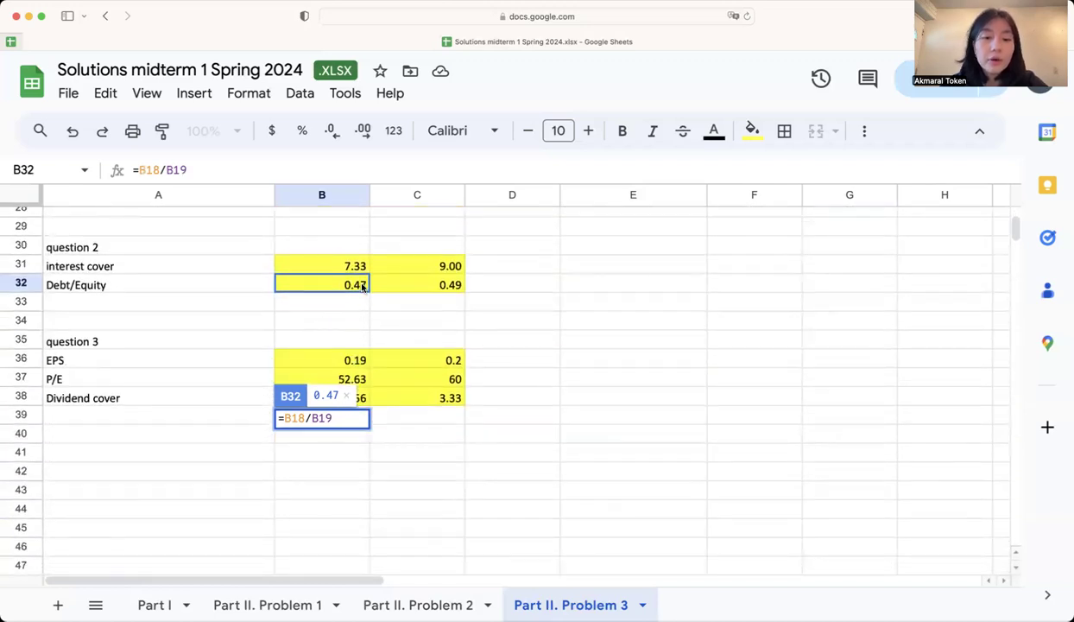
key(Return)
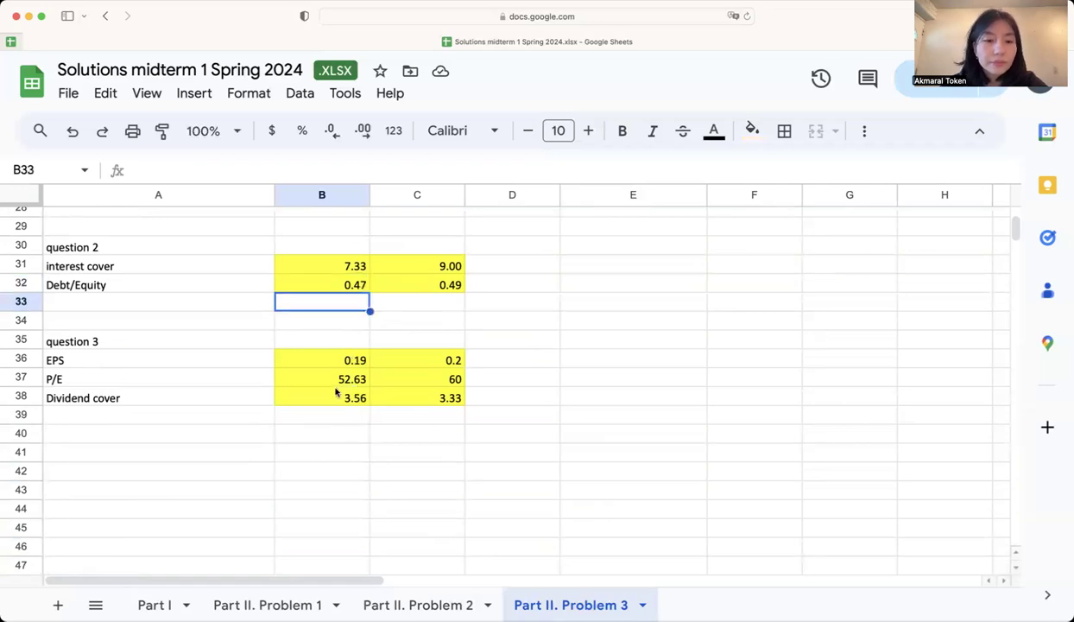
Inspect the 2021 EPS formula in B36, tracing its references to net income and share capital.
click(342, 358)
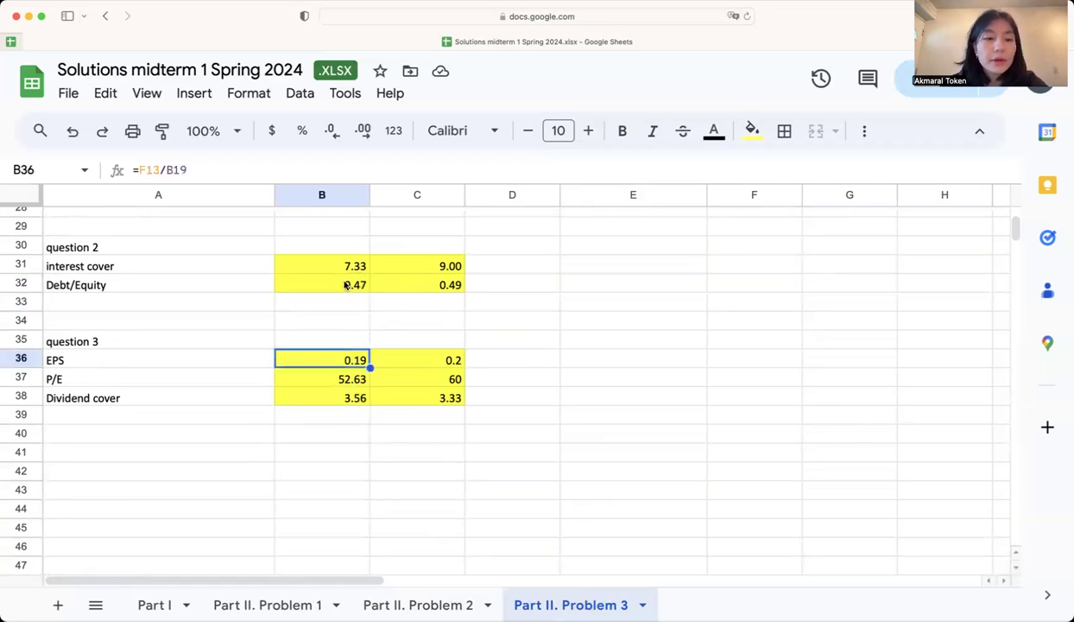
scroll(345, 307, up, 1)
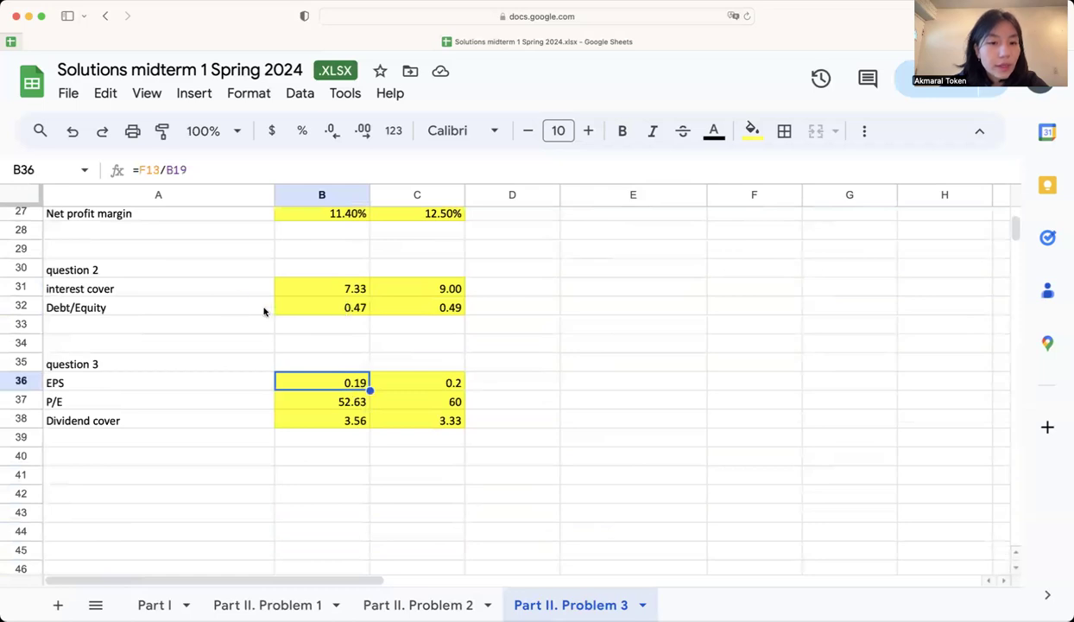
double_click(342, 378)
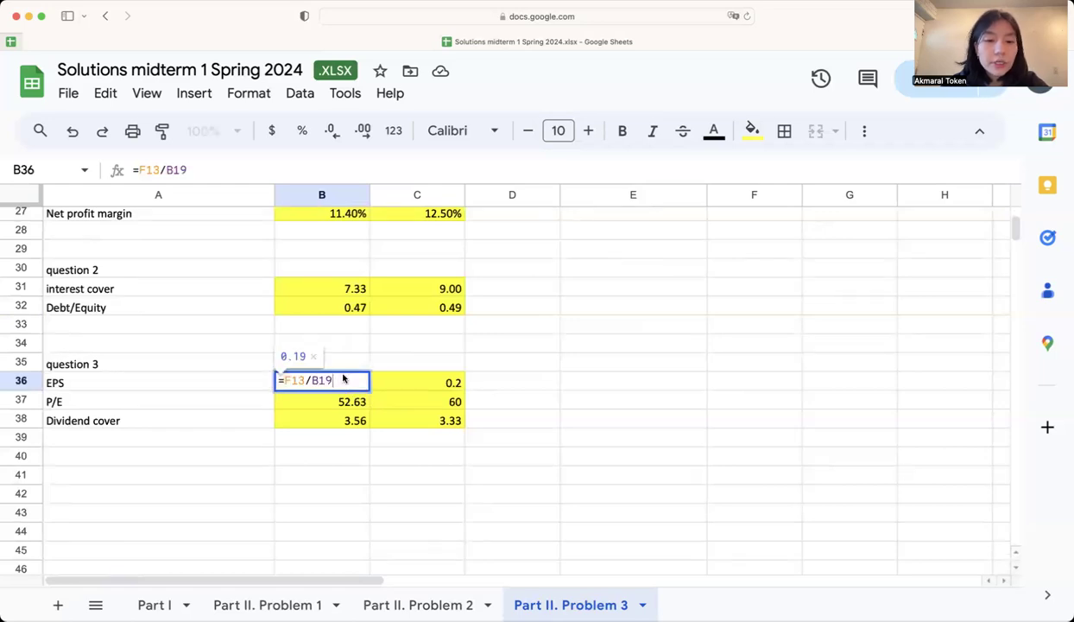
scroll(676, 321, up, 5)
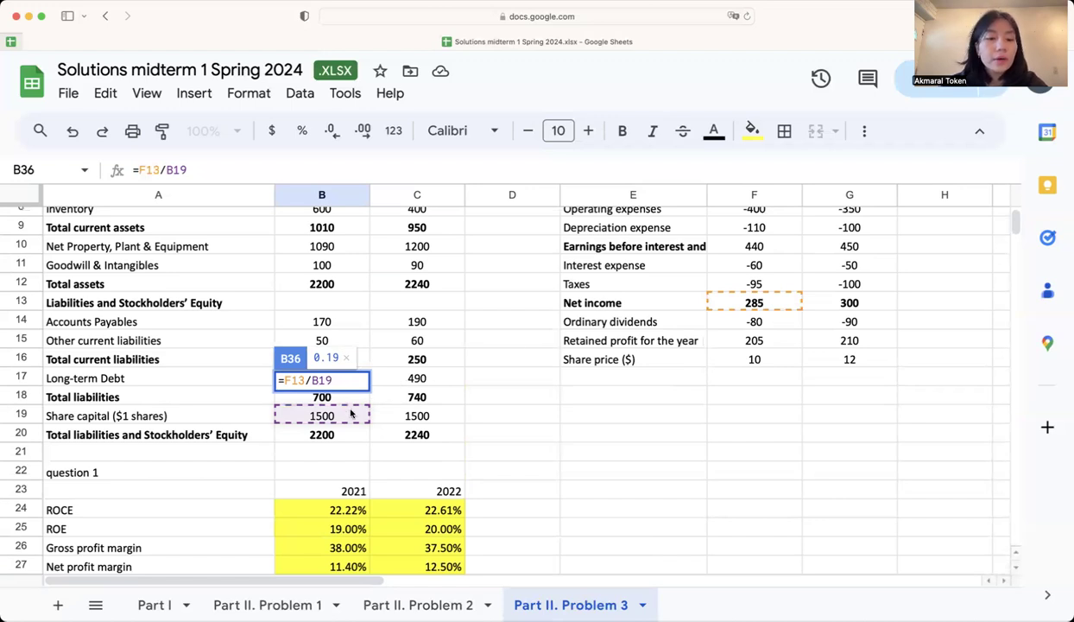
scroll(351, 414, down, 5)
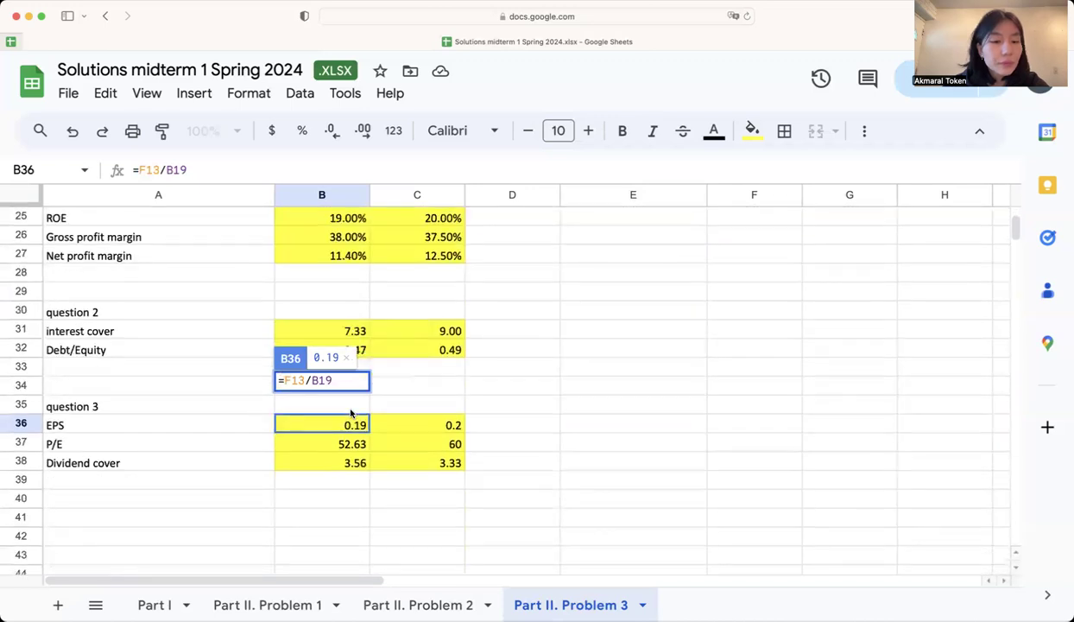
scroll(351, 415, up, 4)
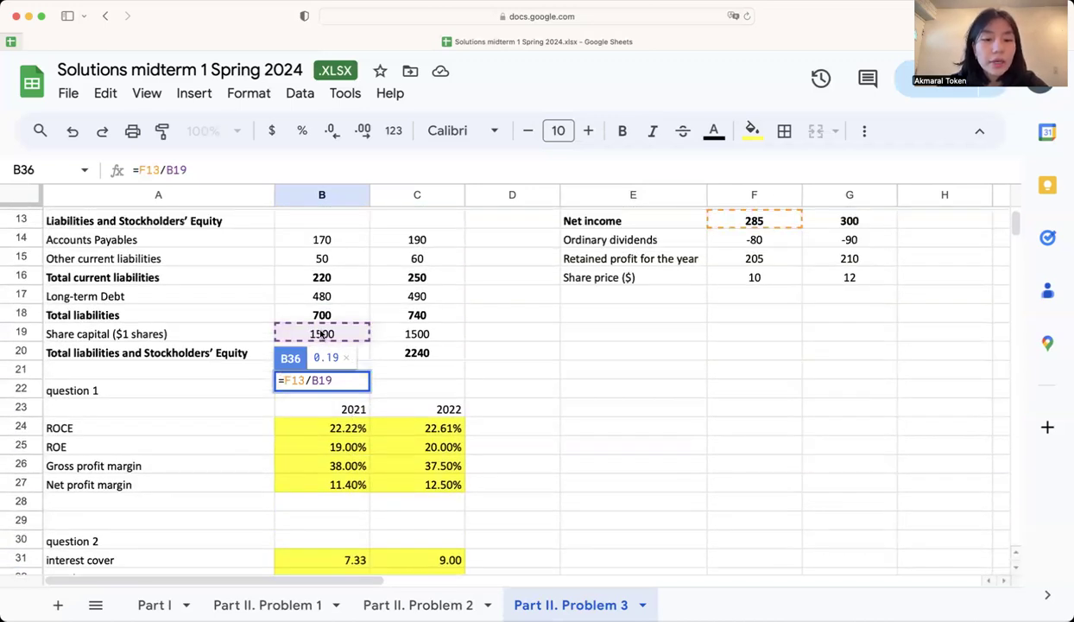
scroll(355, 337, down, 3)
key(Return)
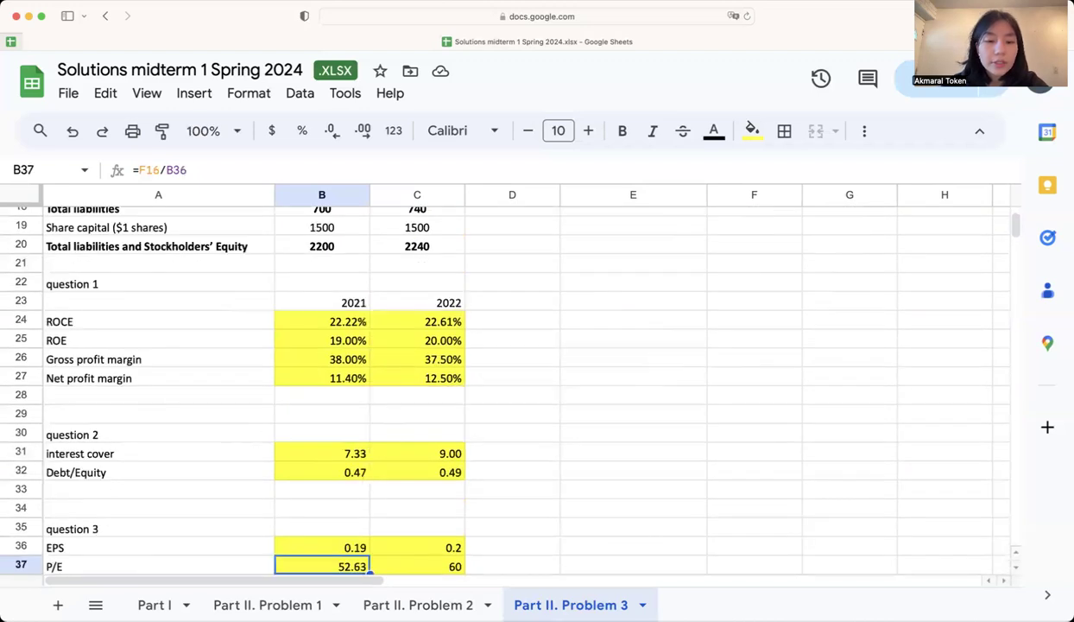
Inspect the 2021 P/E formula in B37 and trace its references to the share price and EPS.
scroll(363, 428, down, 1)
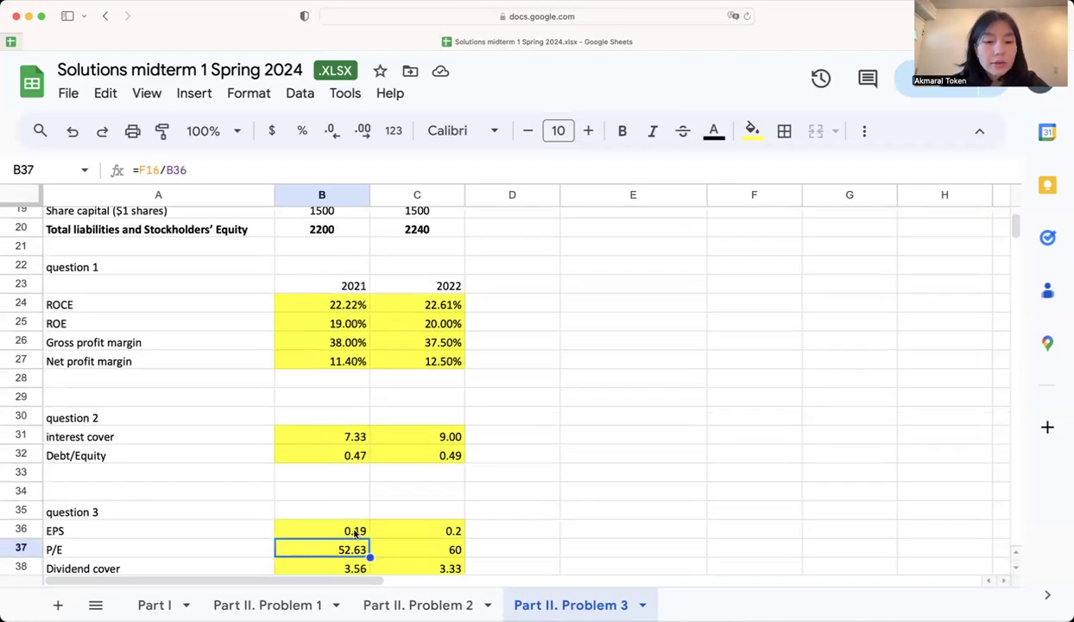
click(355, 533)
scroll(354, 533, down, 2)
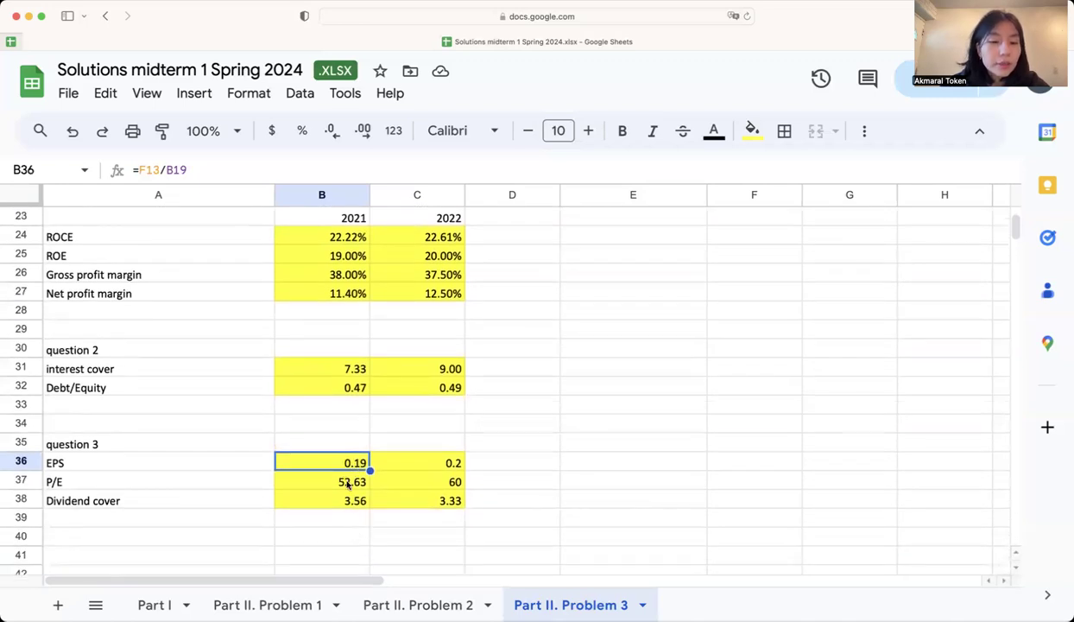
click(349, 486)
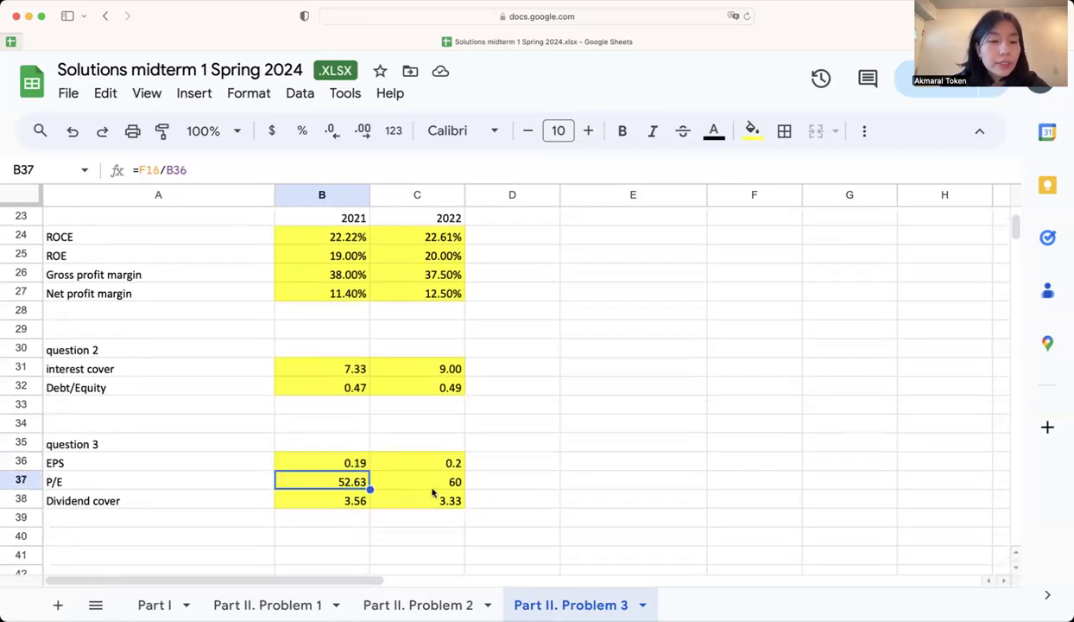
double_click(363, 483)
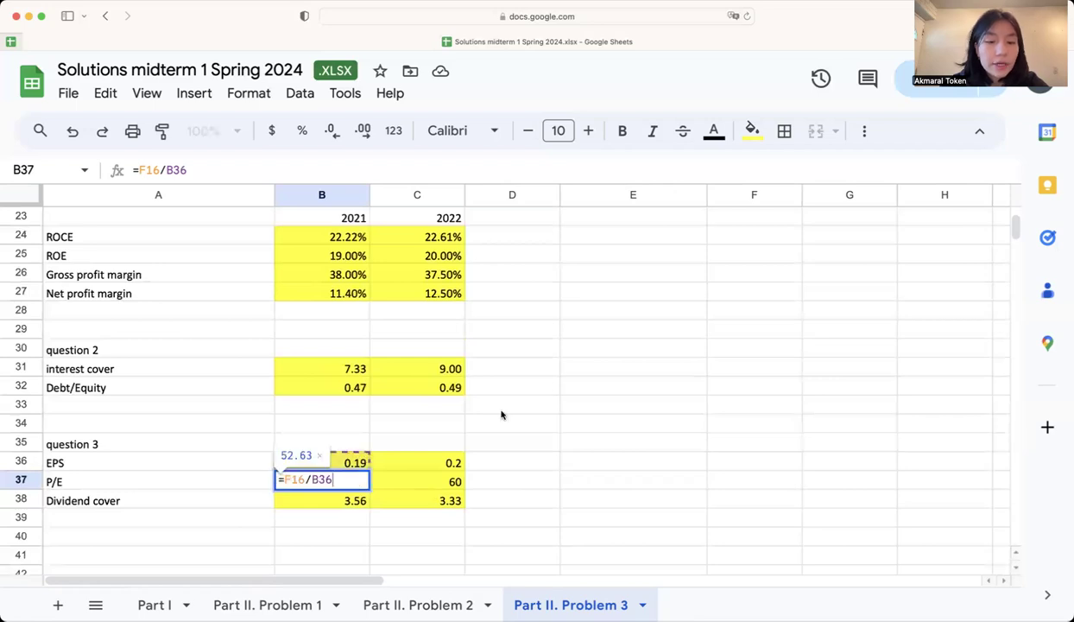
scroll(535, 397, up, 5)
scroll(725, 398, up, 3)
scroll(764, 401, down, 5)
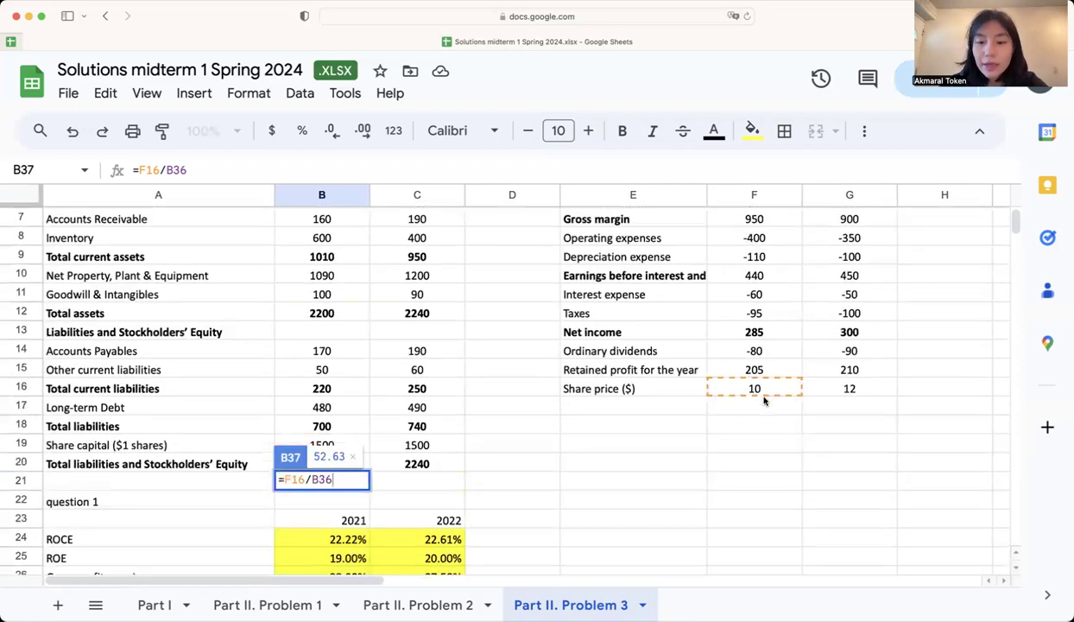
scroll(764, 401, down, 5)
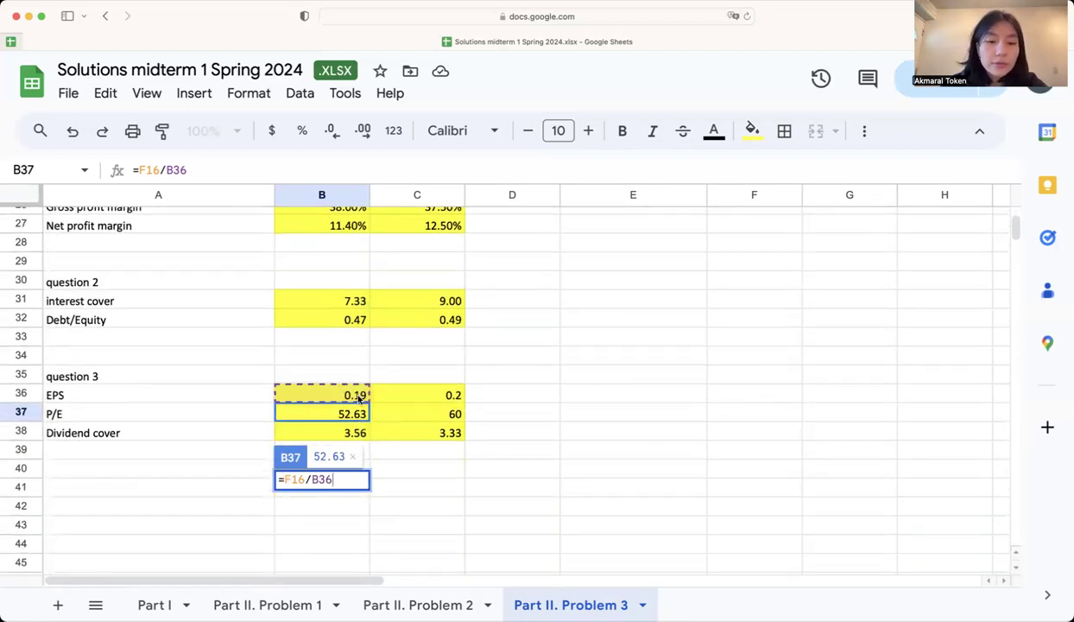
scroll(357, 399, up, 5)
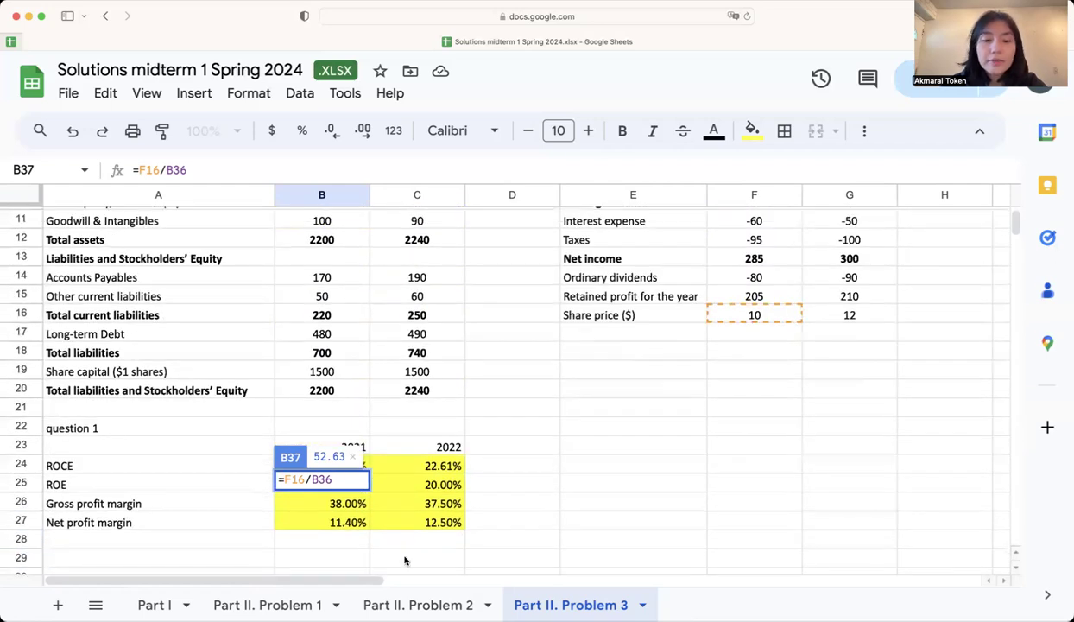
scroll(405, 539, down, 5)
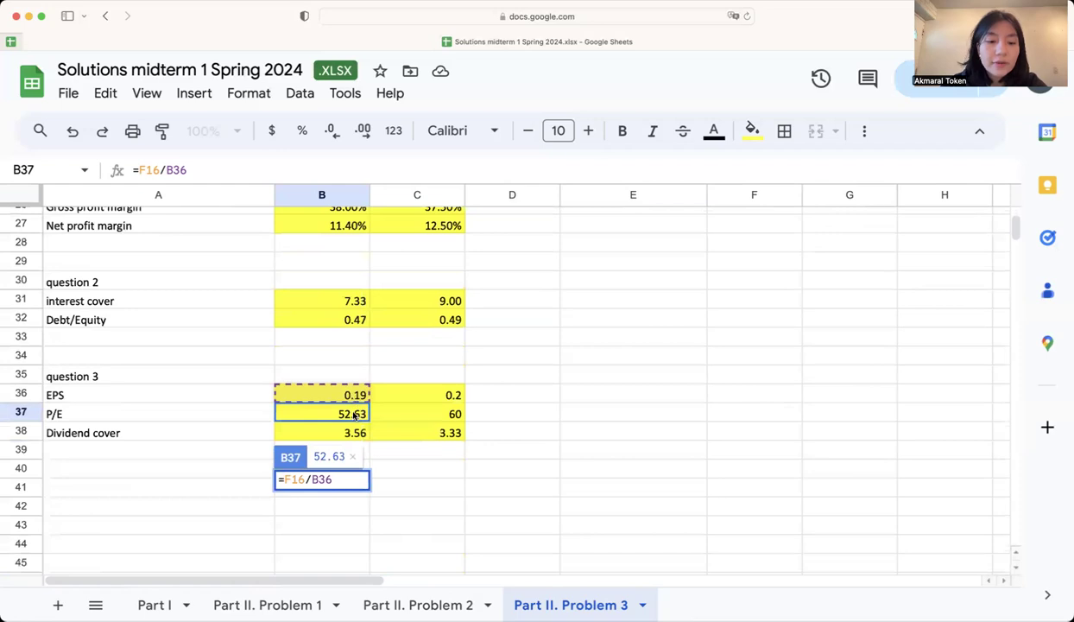
key(Return)
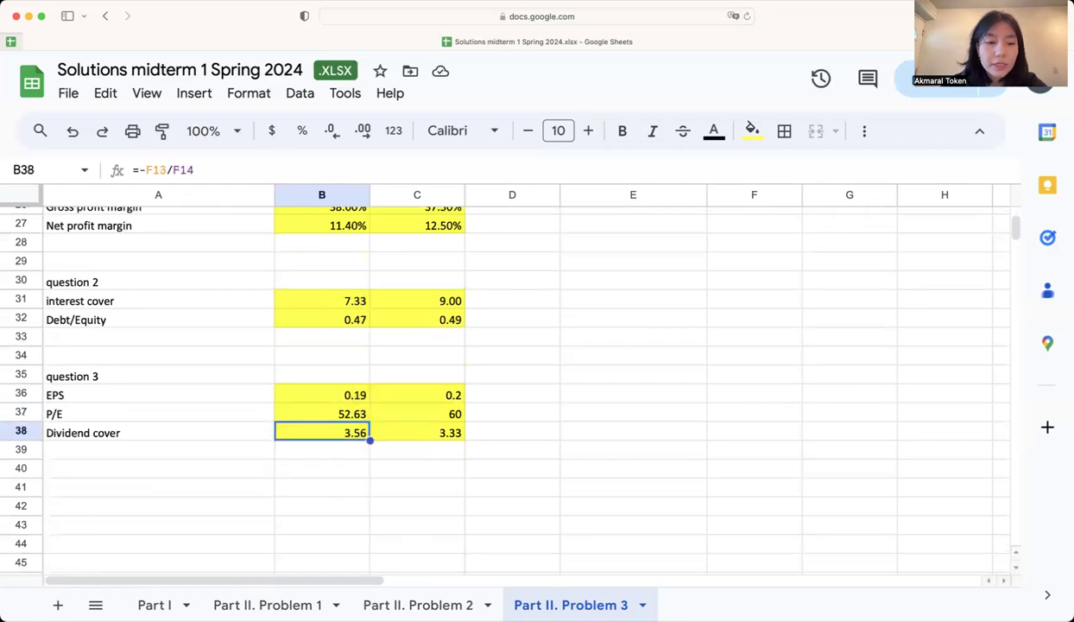
Inspect the dividend cover formulas in B38 and C38, tracing the 2021 references to net income and ordinary dividends.
double_click(348, 433)
scroll(563, 406, up, 3)
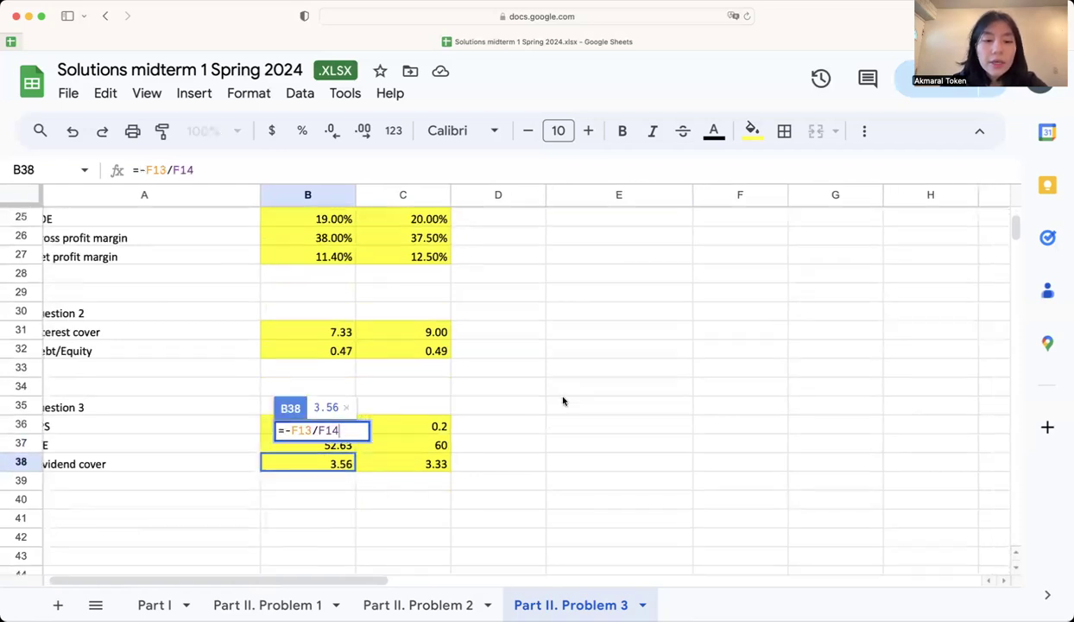
scroll(563, 401, up, 4)
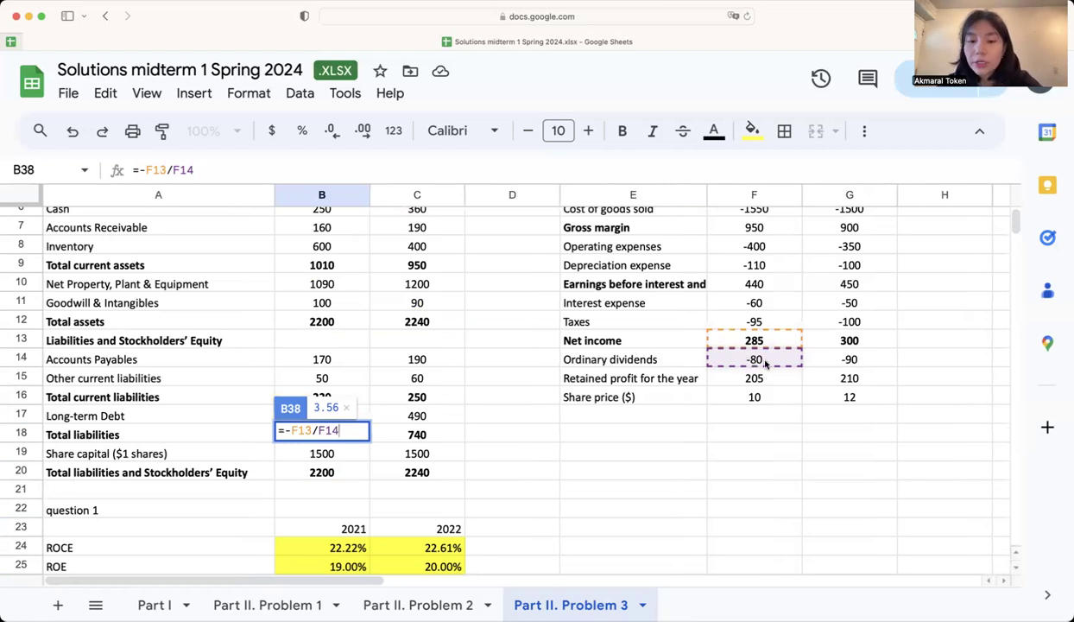
scroll(766, 364, down, 10)
scroll(692, 390, up, 2)
scroll(691, 389, up, 1)
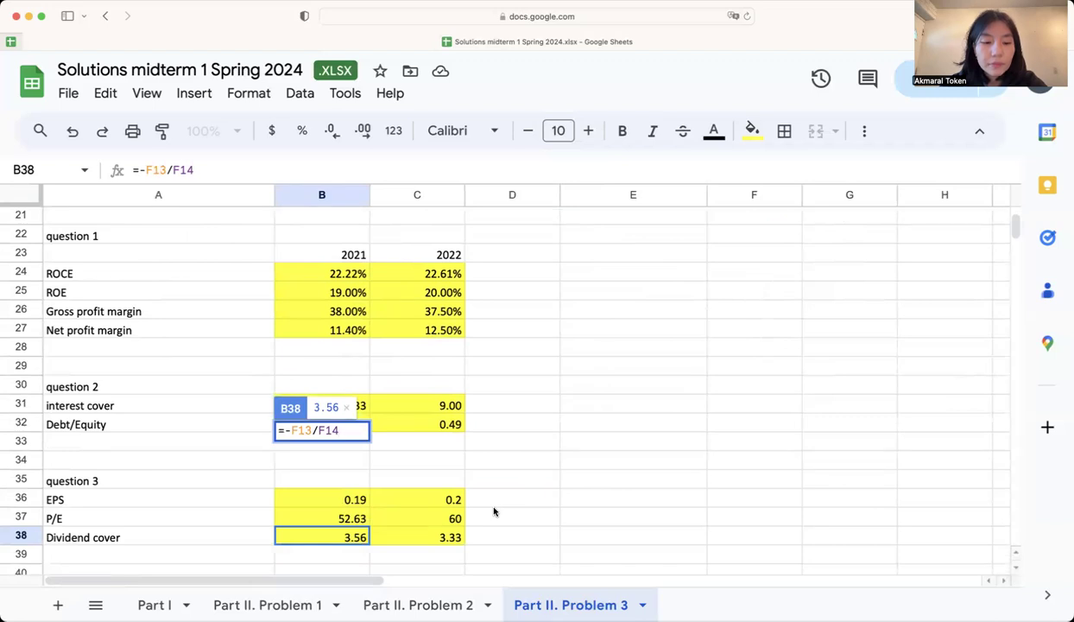
key(Return)
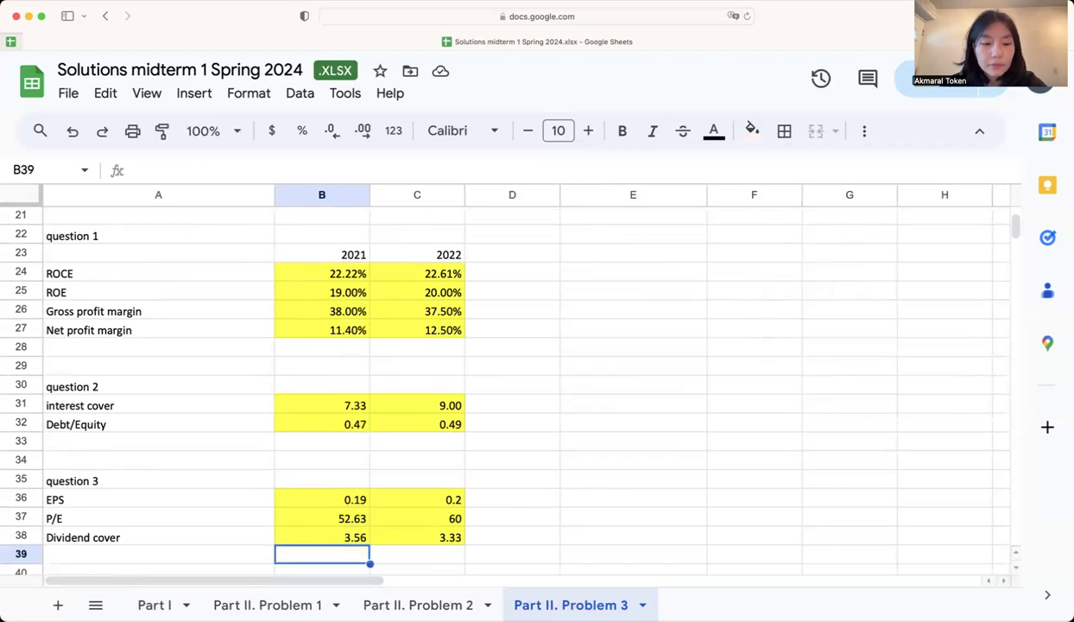
click(413, 538)
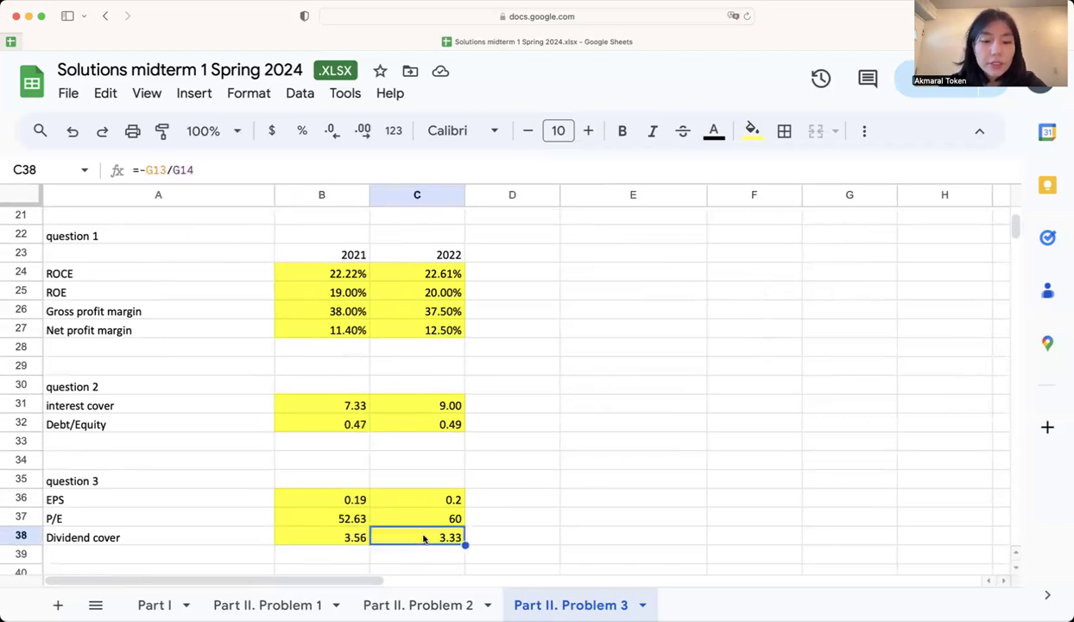